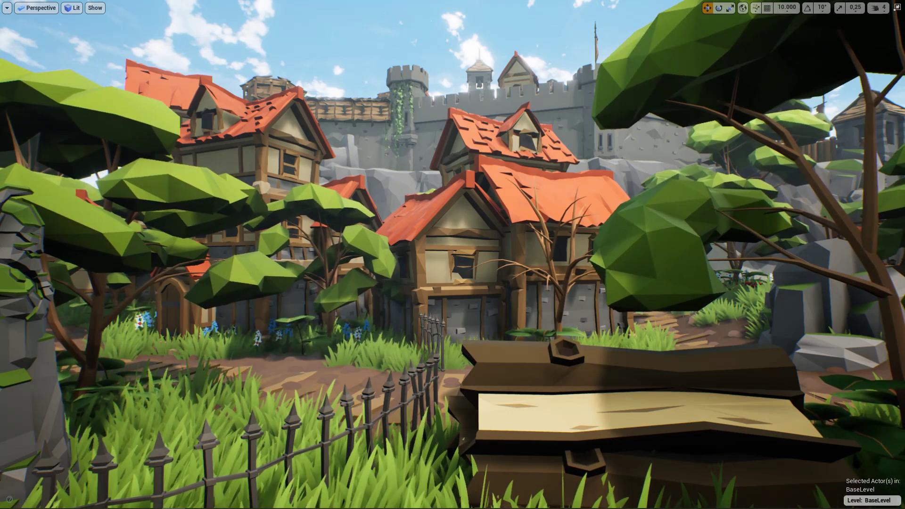
{"action": "mouse_move", "coordinate": [453, 255]}
{"action": "right_mouse_down"}
{"action": "mouse_move", "coordinate": [466, 266]}
{"action": "mouse_move", "coordinate": [445, 267]}
{"action": "mouse_move", "coordinate": [455, 270]}
{"action": "right_mouse_up"}
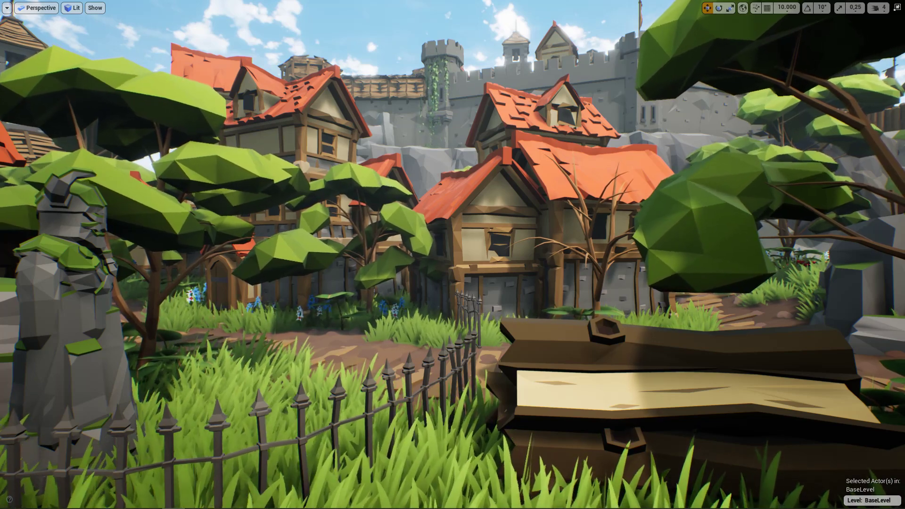
{"action": "right_click_drag", "start_coordinate": [453, 255], "coordinate": [438, 270]}
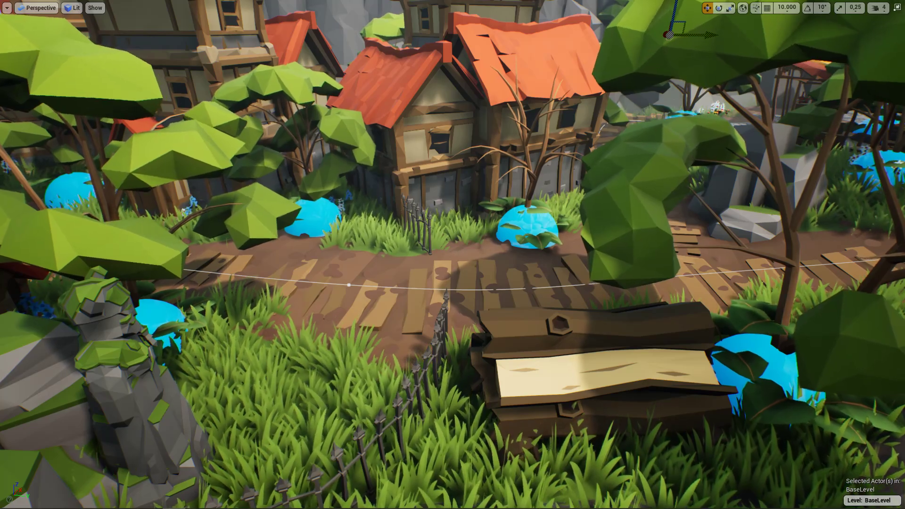
{"action": "key", "text": "a"}
{"action": "right_click_drag", "start_coordinate": [453, 255], "coordinate": [501, 256]}
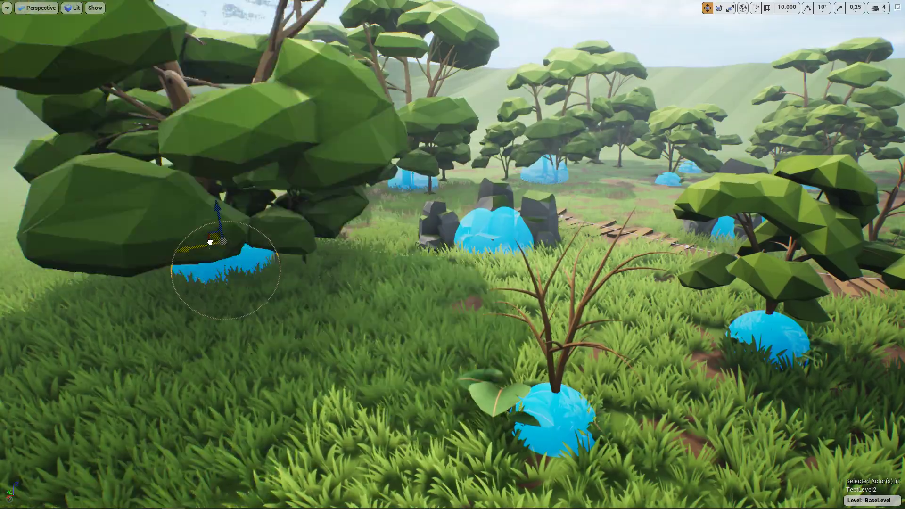
Step: Move the selected foliage placement actor across the grass field to a new spot beside the other tree clusters
{"action": "left_click_drag", "start_coordinate": [210, 242], "coordinate": [137, 227]}
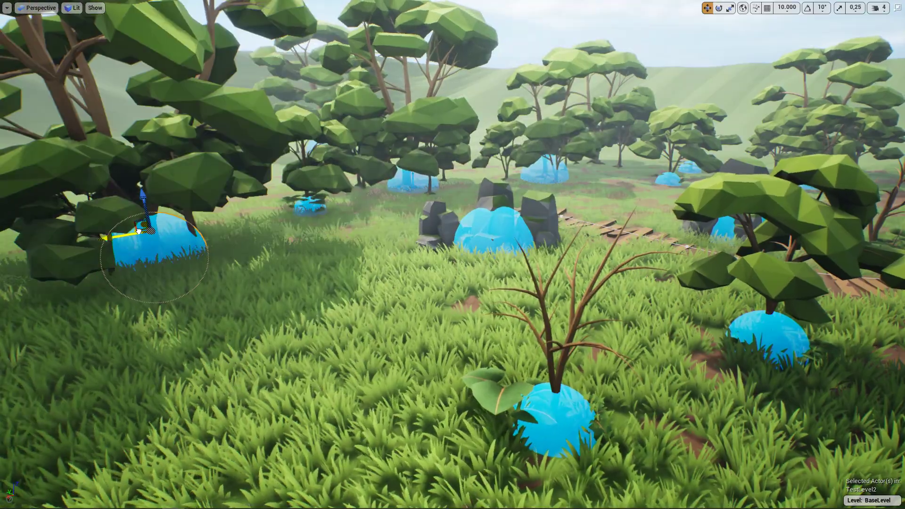
{"action": "right_click_drag", "start_coordinate": [137, 227], "coordinate": [103, 230]}
{"action": "key", "text": "a"}
{"action": "key", "text": "s"}
{"action": "left_click_drag", "start_coordinate": [343, 247], "coordinate": [326, 255]}
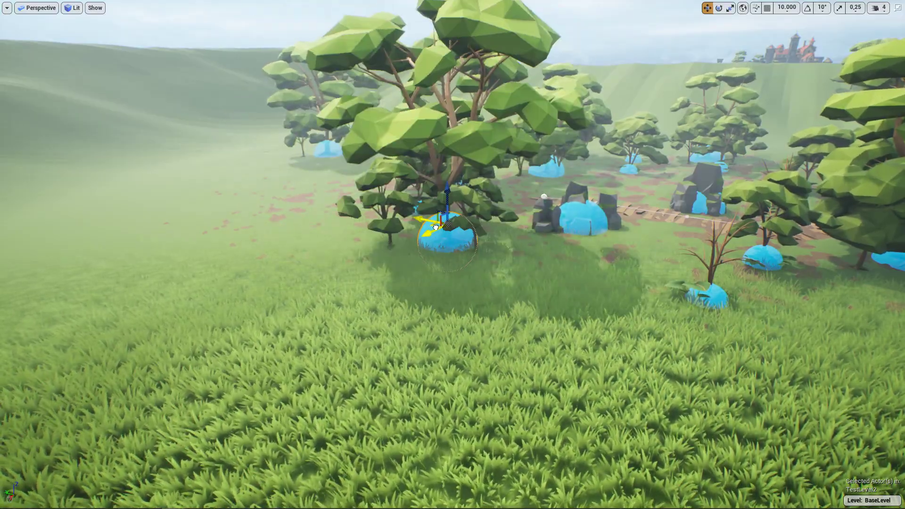
Step: Leave the full-screen viewport and randomize the selected tree cluster several times to generate different foliage variations
{"action": "right_click_drag", "start_coordinate": [436, 227], "coordinate": [515, 226]}
{"action": "key", "text": "w"}
{"action": "key", "text": "a"}
{"action": "key", "text": "F11"}
{"action": "left_click", "coordinate": [750, 396]}
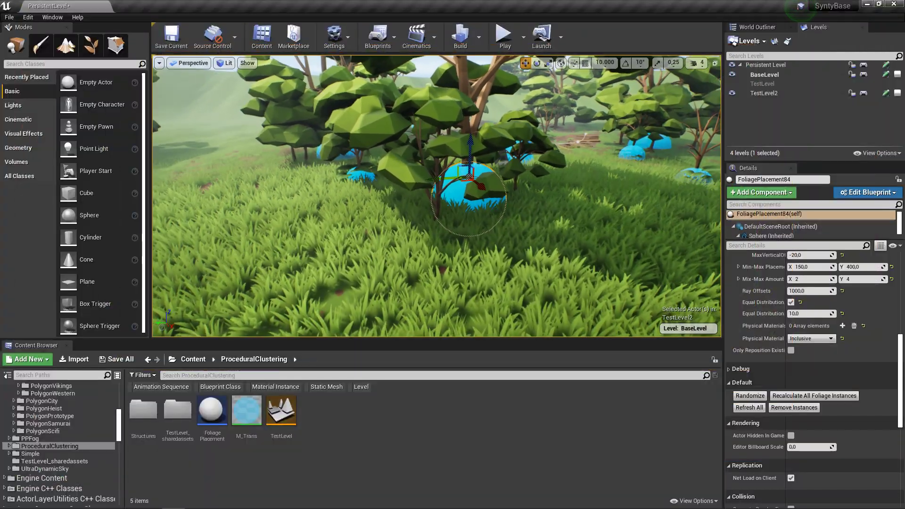
{"action": "left_click", "coordinate": [750, 397]}
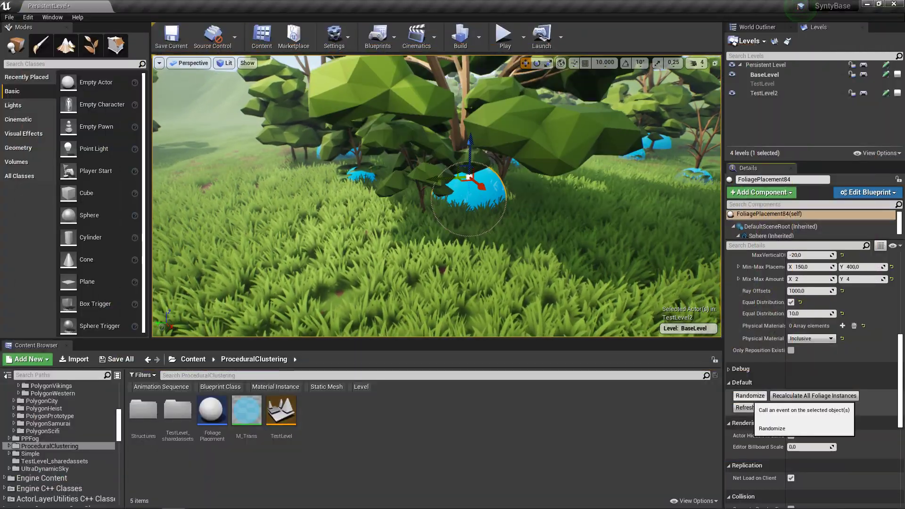
{"action": "left_click", "coordinate": [750, 397]}
{"action": "key", "text": "a"}
{"action": "right_click_drag", "start_coordinate": [437, 196], "coordinate": [499, 182]}
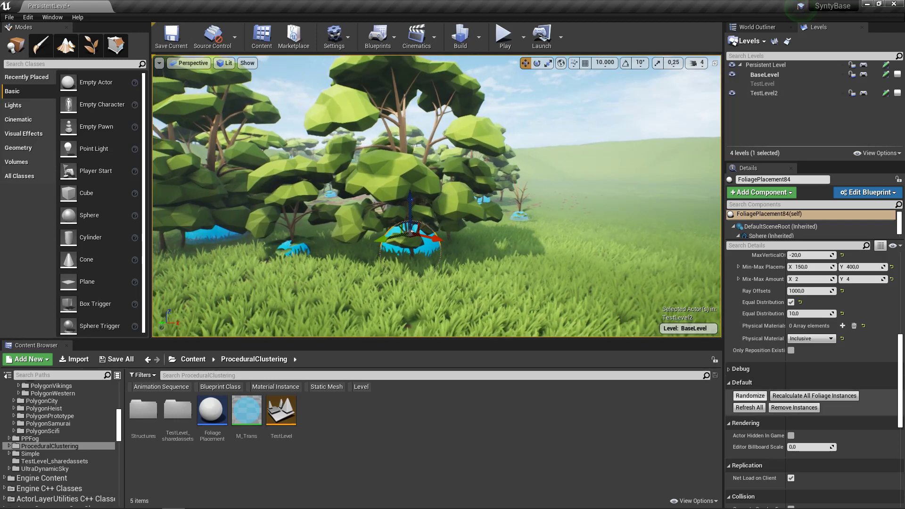
{"action": "left_click", "coordinate": [751, 395]}
{"action": "left_click", "coordinate": [750, 396]}
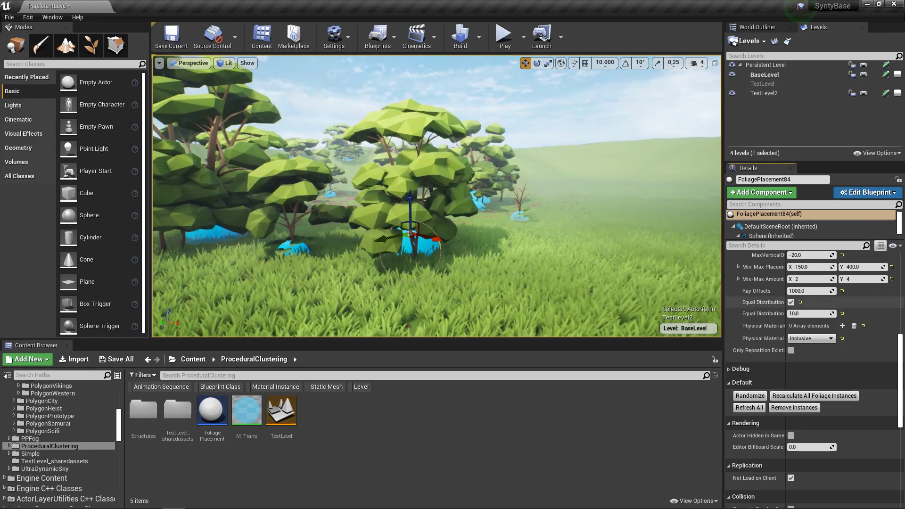
Step: Examine the Foliage Spawns array in the selected tree cluster's details
{"action": "scroll", "coordinate": [747, 504], "scroll_direction": "up", "scroll_amount": 5}
{"action": "scroll", "coordinate": [746, 504], "scroll_direction": "up", "scroll_amount": 3}
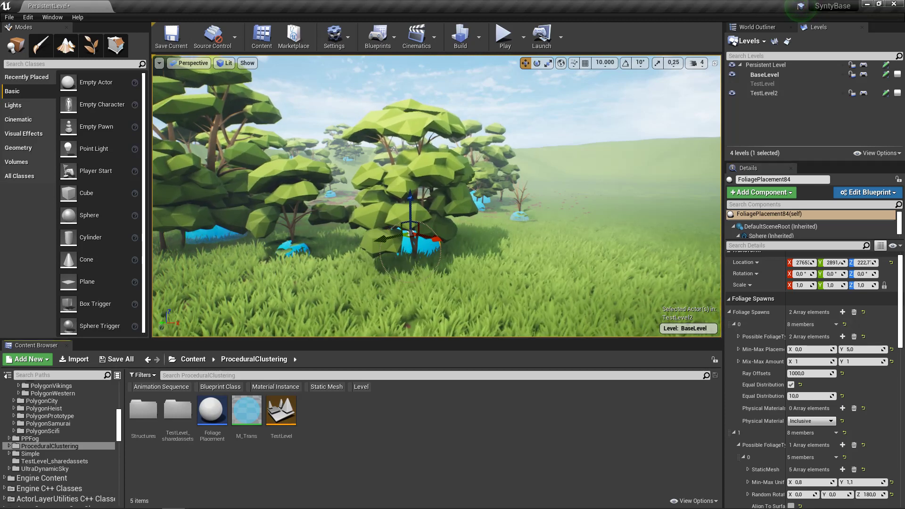
{"action": "right_click_drag", "start_coordinate": [437, 196], "coordinate": [430, 195]}
{"action": "scroll", "coordinate": [811, 377], "scroll_direction": "down", "scroll_amount": 2}
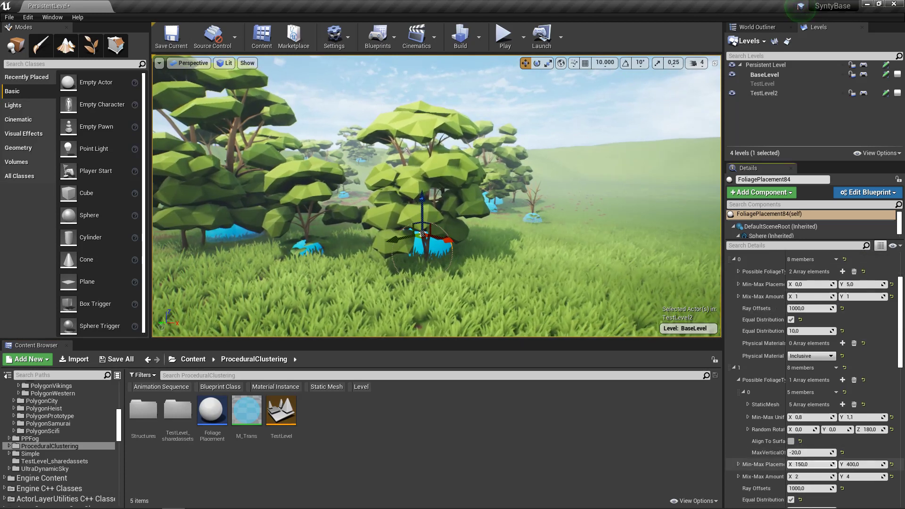
{"action": "scroll", "coordinate": [811, 377], "scroll_direction": "up", "scroll_amount": 1}
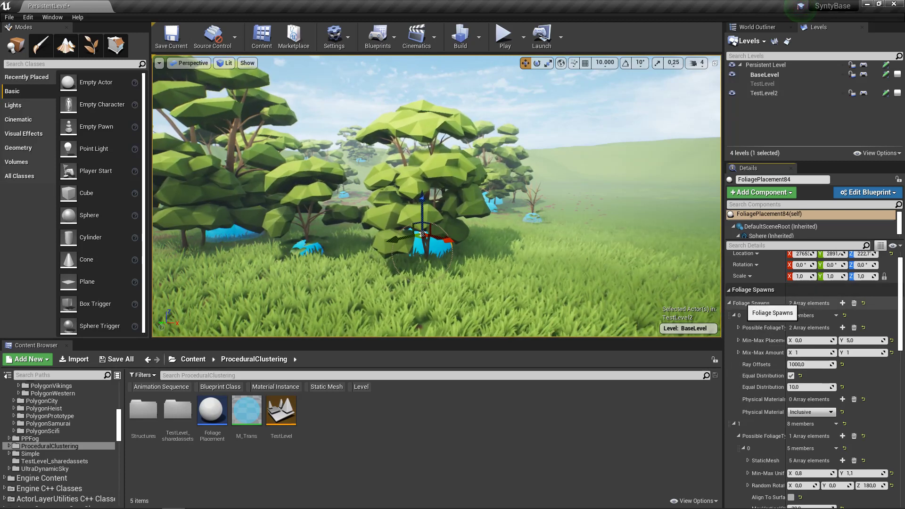
{"action": "left_click", "coordinate": [730, 303]}
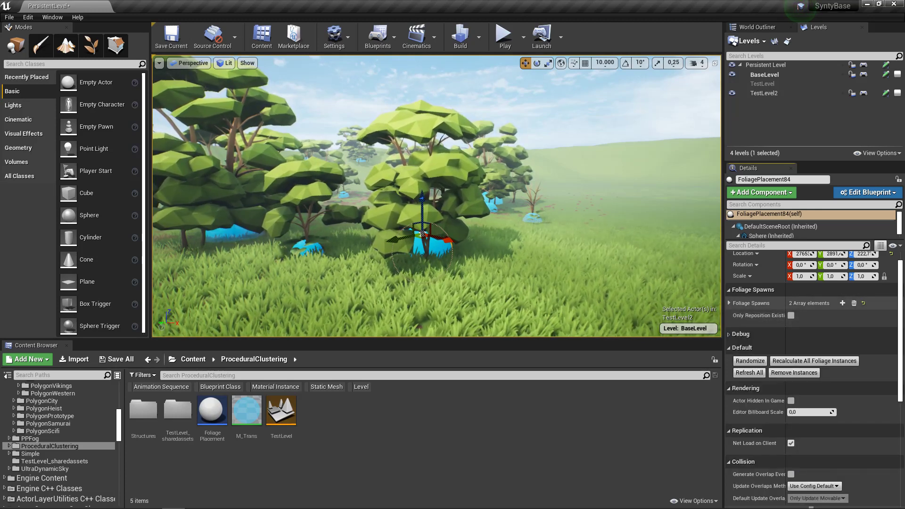
{"action": "left_click", "coordinate": [730, 303]}
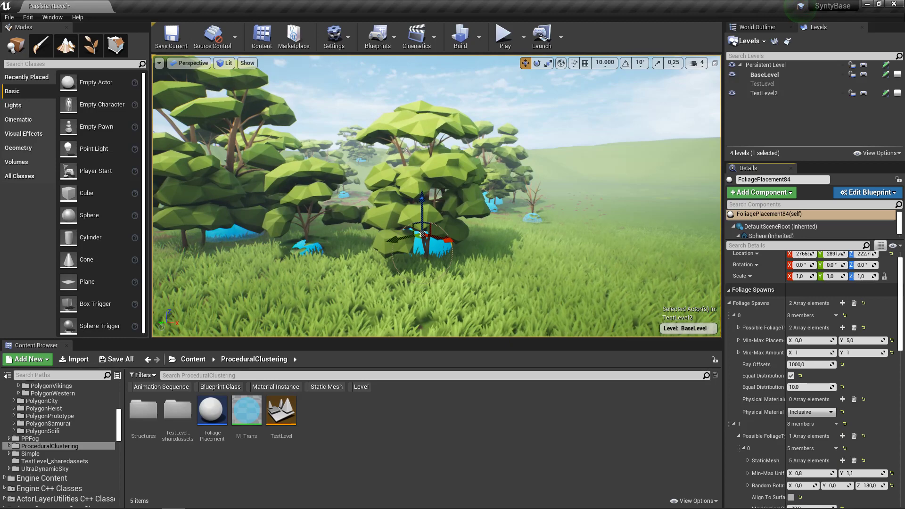
Step: Review Foliage Spawns entries 0 and 1 of the tree cluster, then collapse both entries
{"action": "key", "text": "w"}
{"action": "right_click_drag", "start_coordinate": [613, 188], "coordinate": [570, 194]}
{"action": "key", "text": "d"}
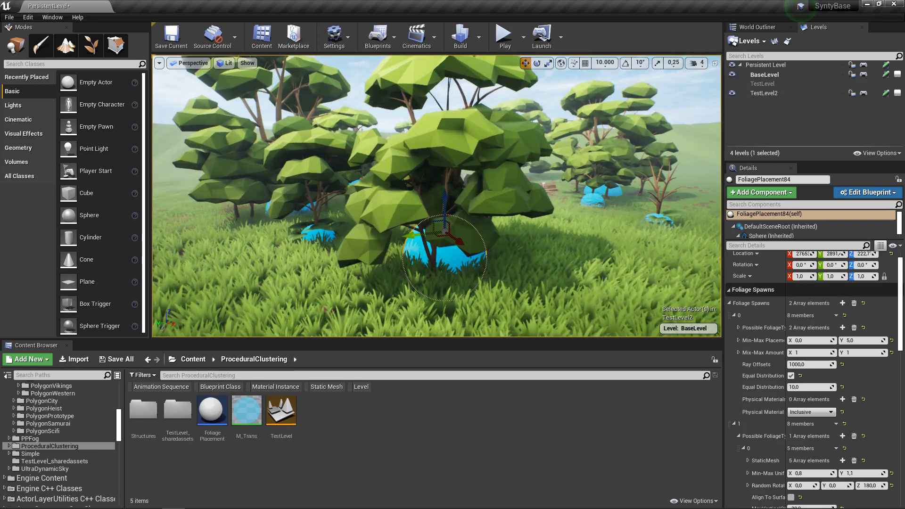
{"action": "scroll", "coordinate": [759, 289], "scroll_direction": "down", "scroll_amount": 1}
{"action": "scroll", "coordinate": [759, 289], "scroll_direction": "down", "scroll_amount": 2}
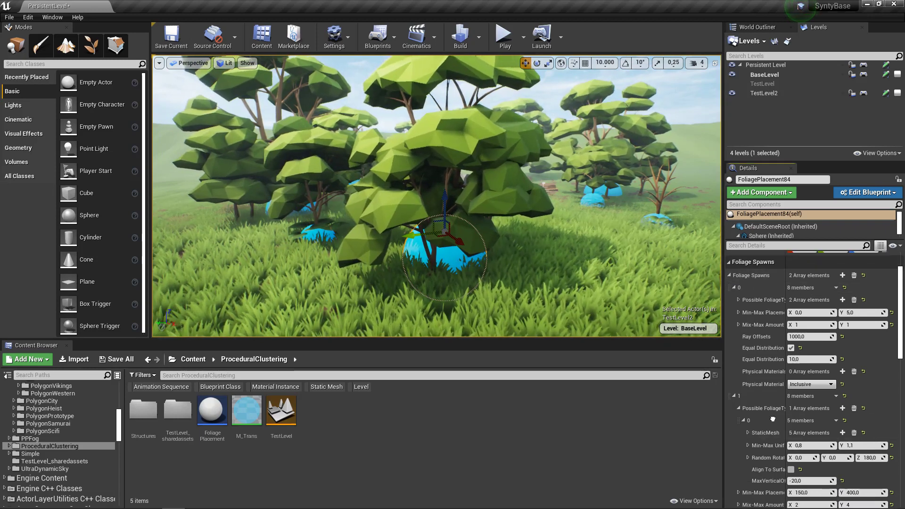
{"action": "scroll", "coordinate": [760, 289], "scroll_direction": "up", "scroll_amount": 4}
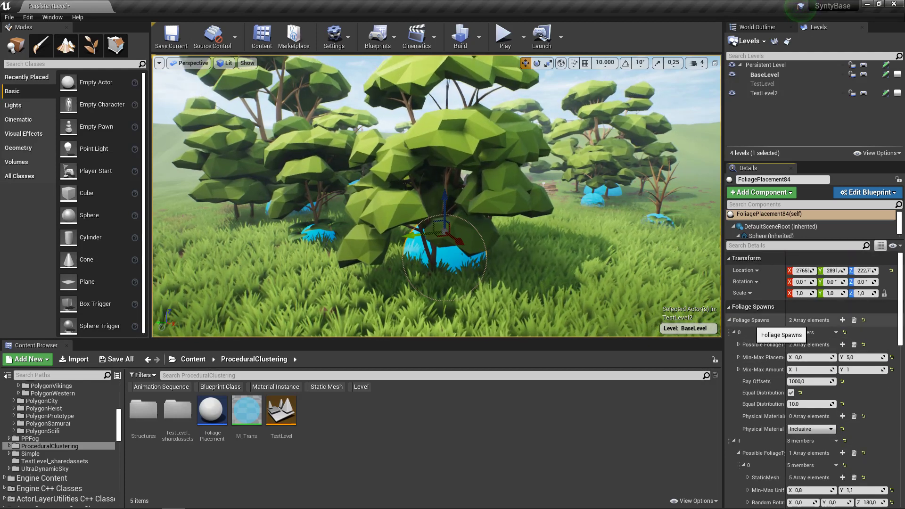
{"action": "scroll", "coordinate": [749, 296], "scroll_direction": "down", "scroll_amount": 2}
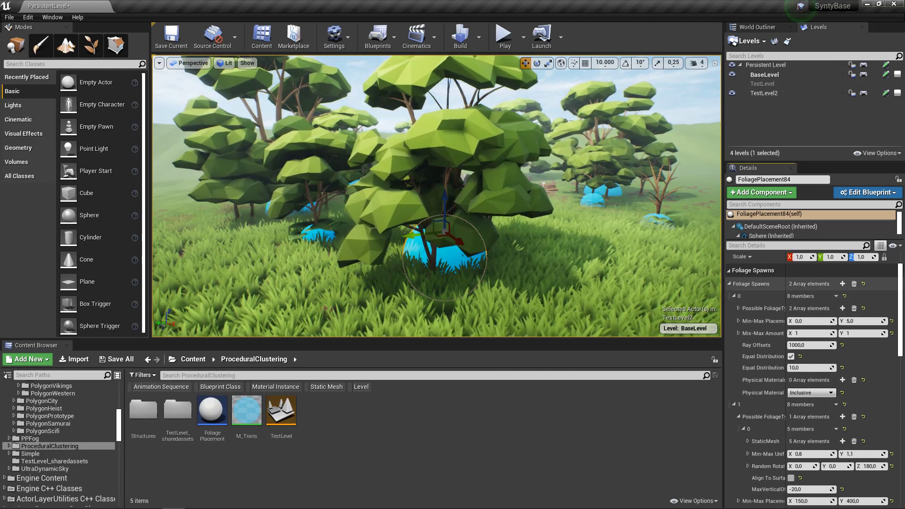
{"action": "left_click", "coordinate": [734, 296]}
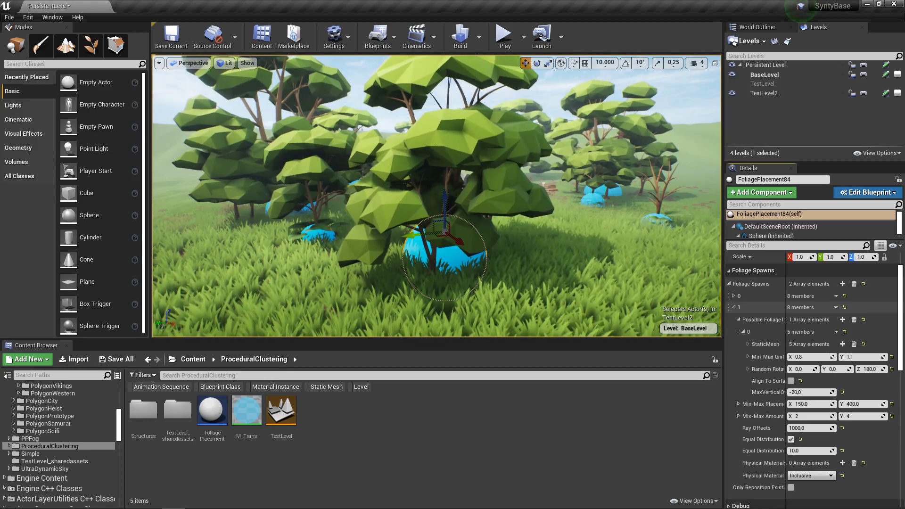
{"action": "left_click", "coordinate": [734, 307]}
Step: Select the foliage placement actor at the bare tree and randomize its foliage repeatedly
{"action": "key", "text": "w"}
{"action": "right_click_drag", "start_coordinate": [437, 196], "coordinate": [490, 208]}
{"action": "key", "text": "s"}
{"action": "left_click", "coordinate": [410, 291]}
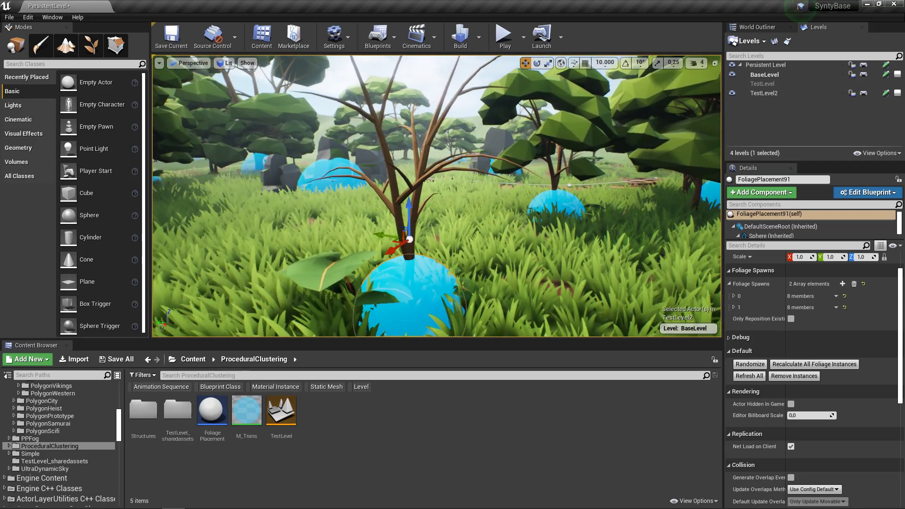
{"action": "left_click", "coordinate": [750, 365]}
{"action": "right_click_drag", "start_coordinate": [613, 245], "coordinate": [589, 246]}
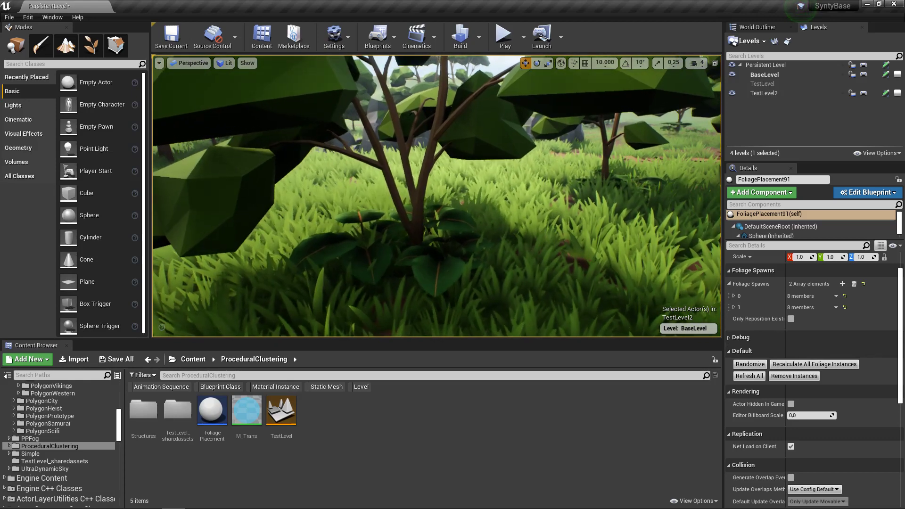
{"action": "left_click", "coordinate": [751, 364]}
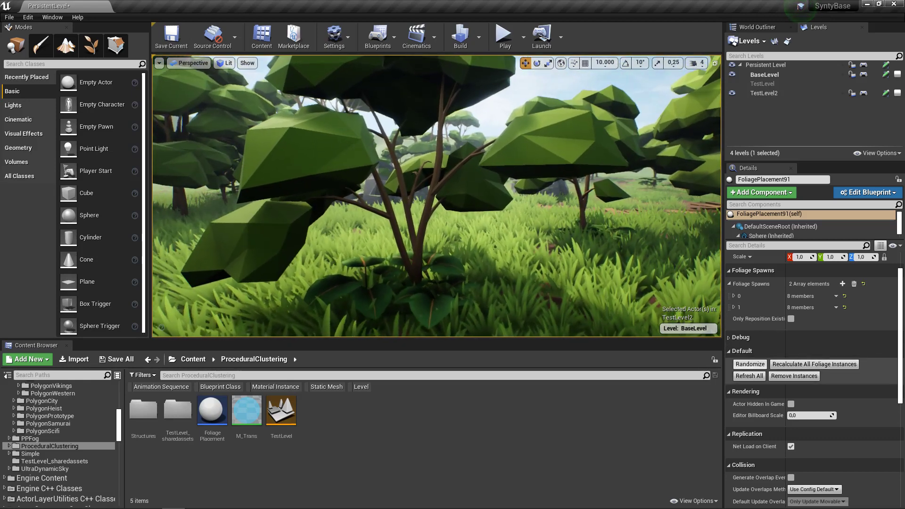
{"action": "left_click", "coordinate": [751, 364]}
{"action": "left_click", "coordinate": [750, 364]}
{"action": "left_click", "coordinate": [750, 364]}
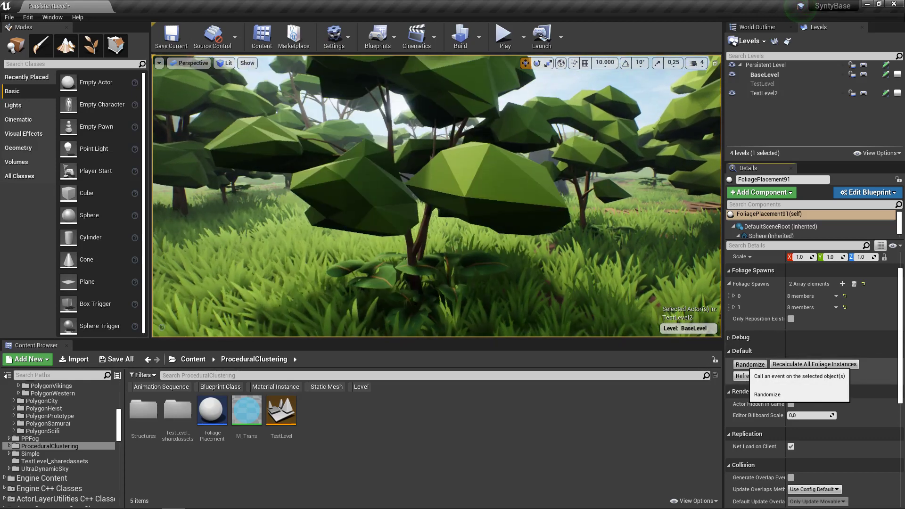
{"action": "left_click", "coordinate": [751, 364]}
{"action": "left_click", "coordinate": [750, 365]}
{"action": "left_click", "coordinate": [751, 365]}
{"action": "left_click", "coordinate": [750, 364]}
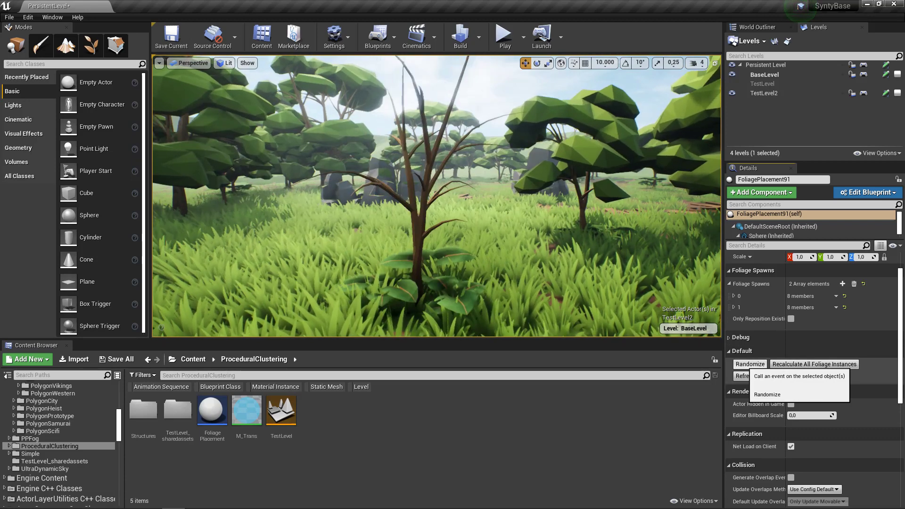
{"action": "left_click", "coordinate": [751, 365]}
{"action": "left_click", "coordinate": [751, 364]}
Step: Expand Foliage Spawns entry 0 and its first possible foliage type to examine the static mesh, scale, rotation and surface alignment settings
{"action": "right_click_drag", "start_coordinate": [424, 202], "coordinate": [495, 219]}
{"action": "key", "text": "a"}
{"action": "key", "text": "s"}
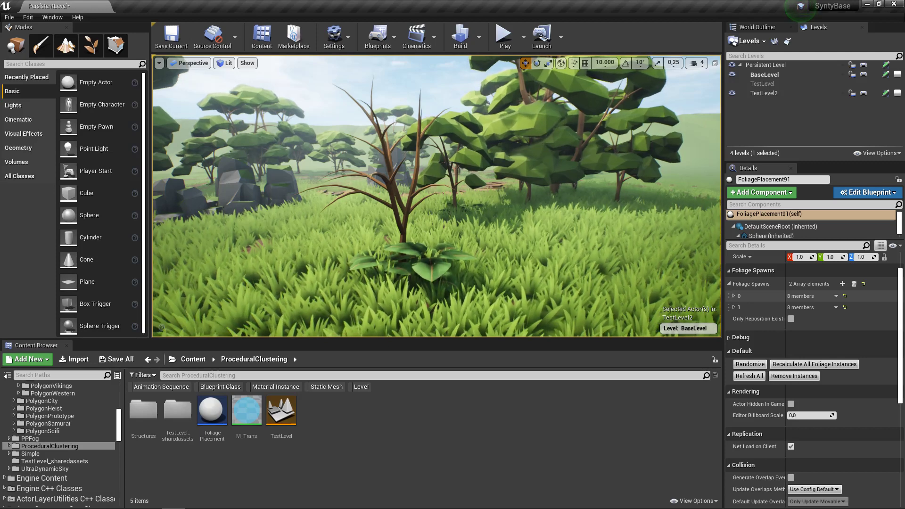
{"action": "left_click", "coordinate": [733, 296]}
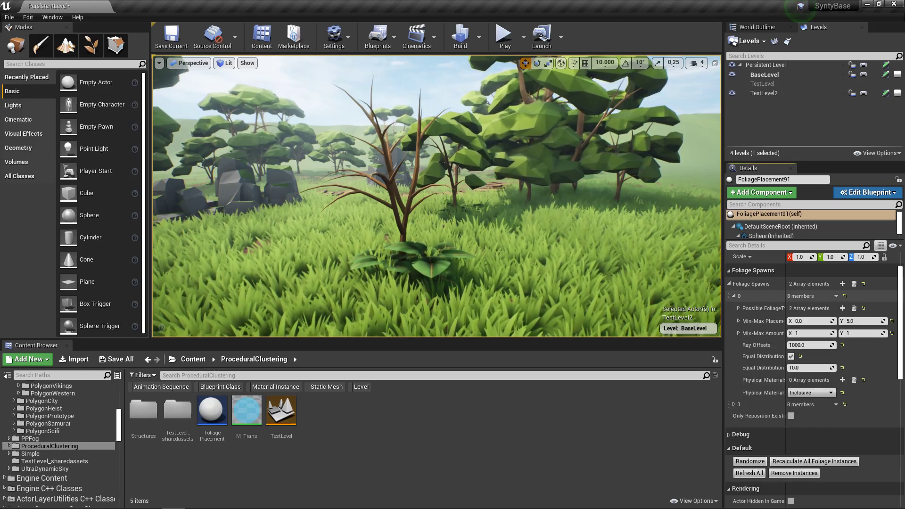
{"action": "scroll", "coordinate": [815, 378], "scroll_direction": "down", "scroll_amount": 2}
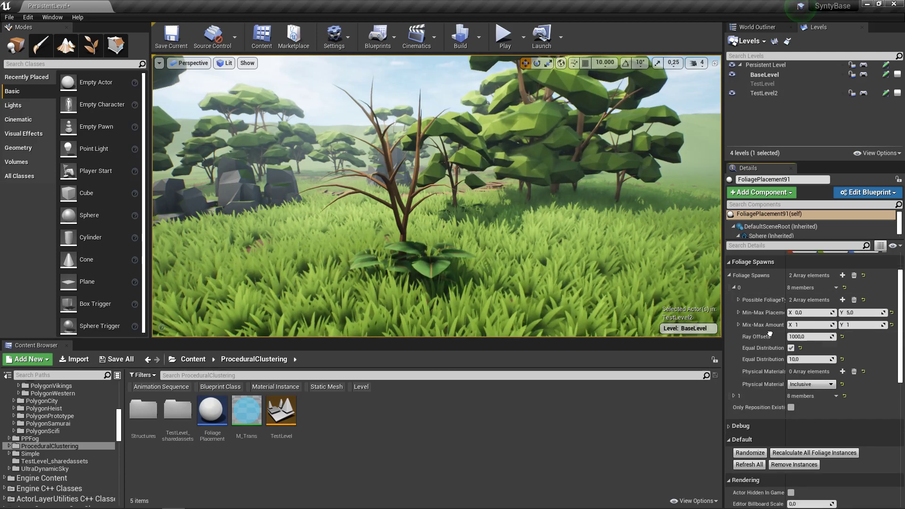
{"action": "scroll", "coordinate": [815, 380], "scroll_direction": "up", "scroll_amount": 1}
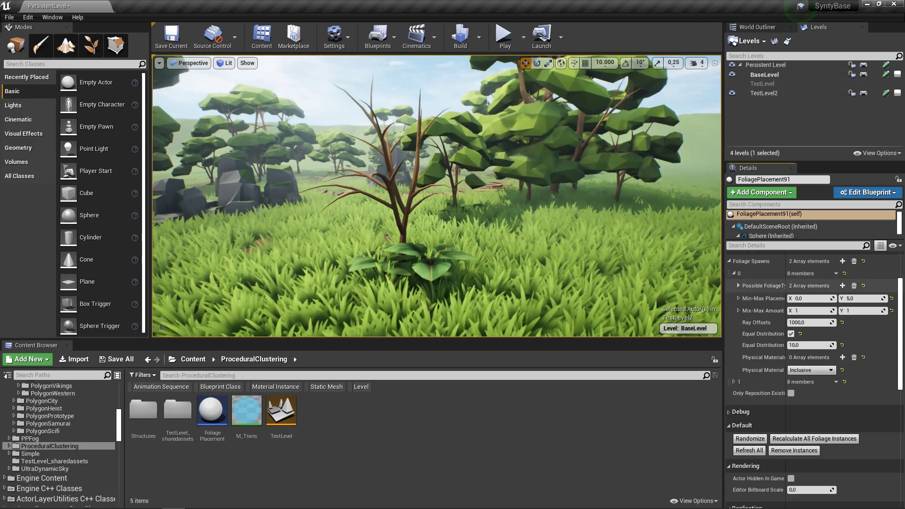
{"action": "left_click", "coordinate": [739, 286]}
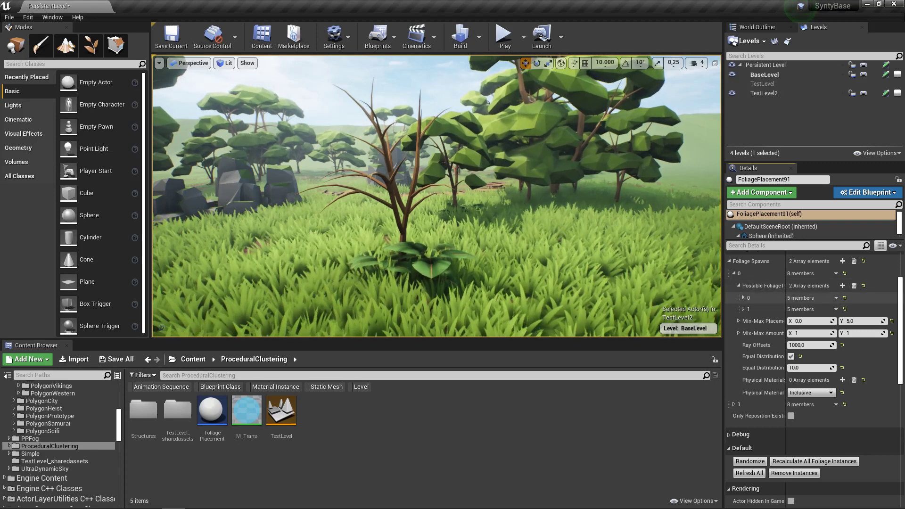
{"action": "left_click", "coordinate": [743, 299]}
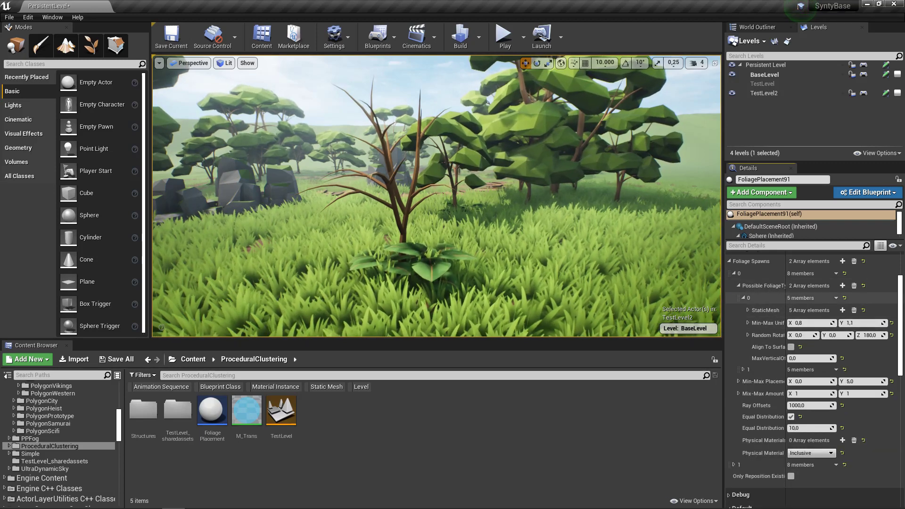
{"action": "scroll", "coordinate": [781, 307], "scroll_direction": "down", "scroll_amount": 1}
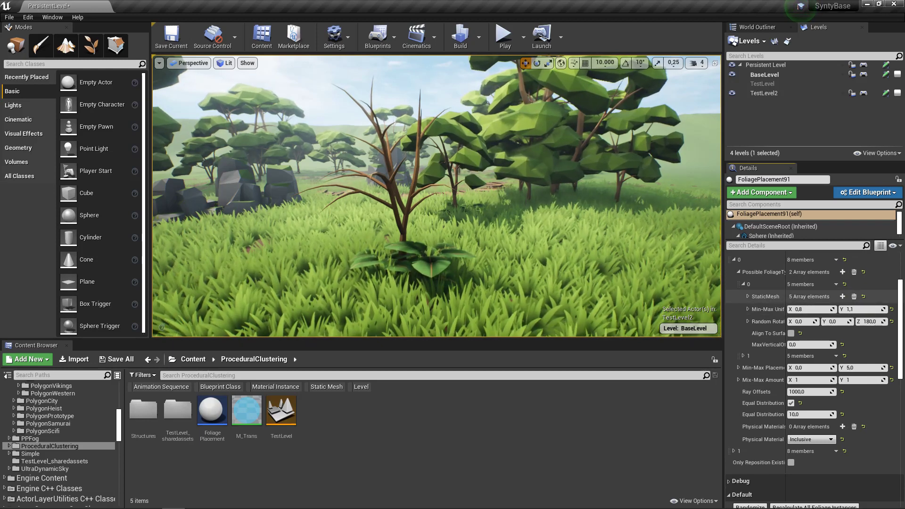
{"action": "scroll", "coordinate": [773, 307], "scroll_direction": "down", "scroll_amount": 1}
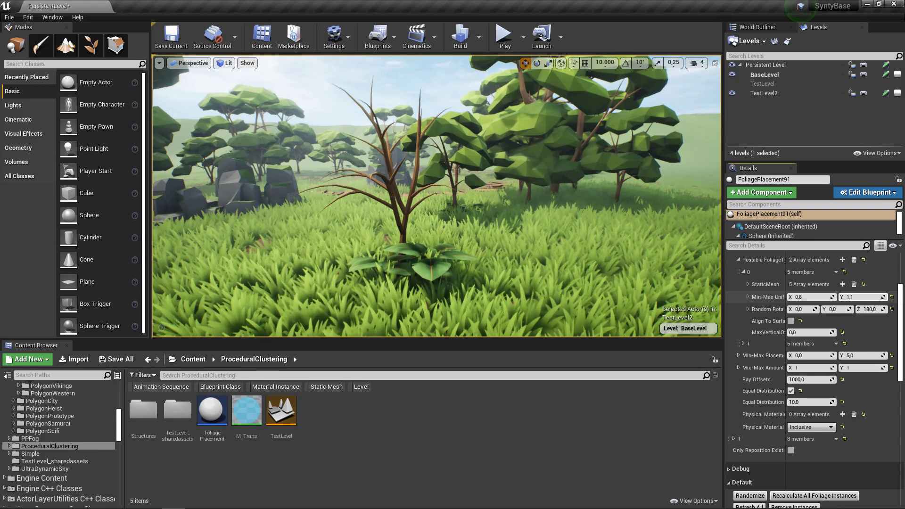
{"action": "scroll", "coordinate": [769, 309], "scroll_direction": "down", "scroll_amount": 1}
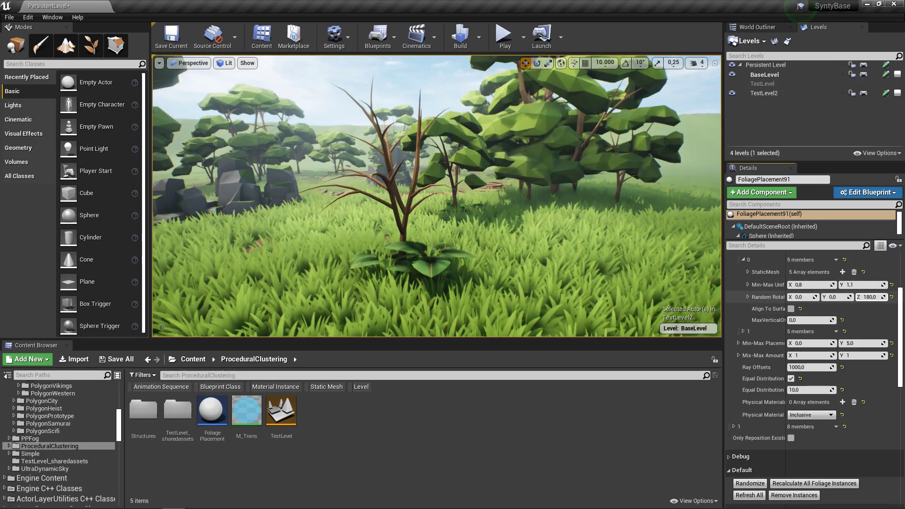
{"action": "right_click_drag", "start_coordinate": [437, 196], "coordinate": [417, 200]}
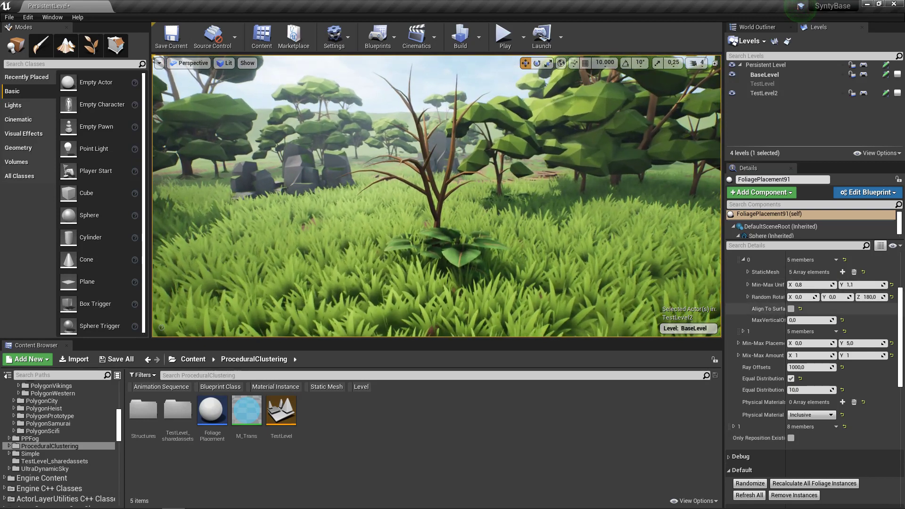
{"action": "scroll", "coordinate": [755, 300], "scroll_direction": "down", "scroll_amount": 1}
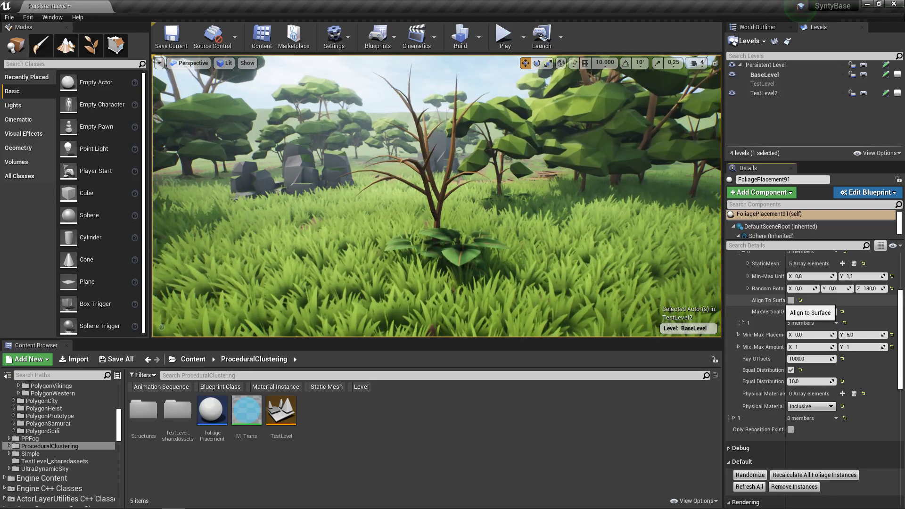
{"action": "mouse_move", "coordinate": [437, 196]}
{"action": "right_mouse_down"}
{"action": "mouse_move", "coordinate": [394, 201]}
{"action": "mouse_move", "coordinate": [430, 203]}
{"action": "right_mouse_up"}
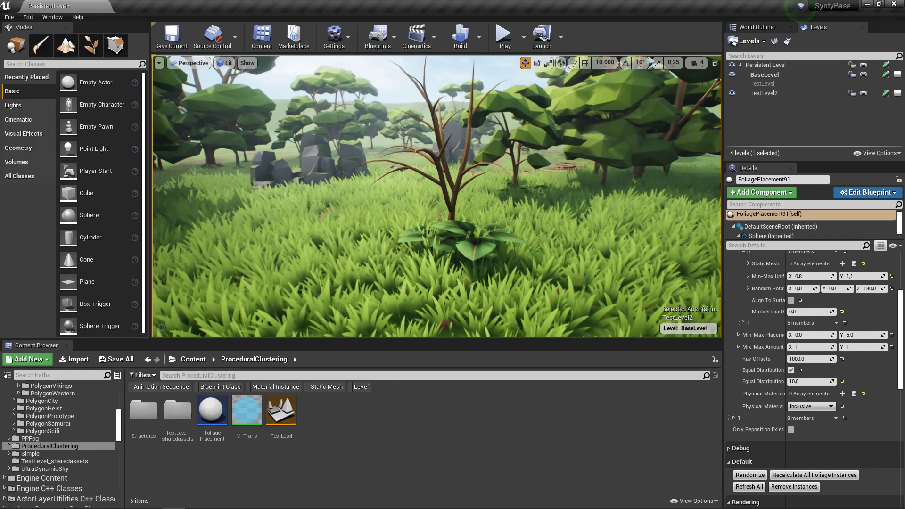
{"action": "right_click_drag", "start_coordinate": [754, 288], "coordinate": [755, 322]}
{"action": "right_click_drag", "start_coordinate": [613, 255], "coordinate": [604, 229]}
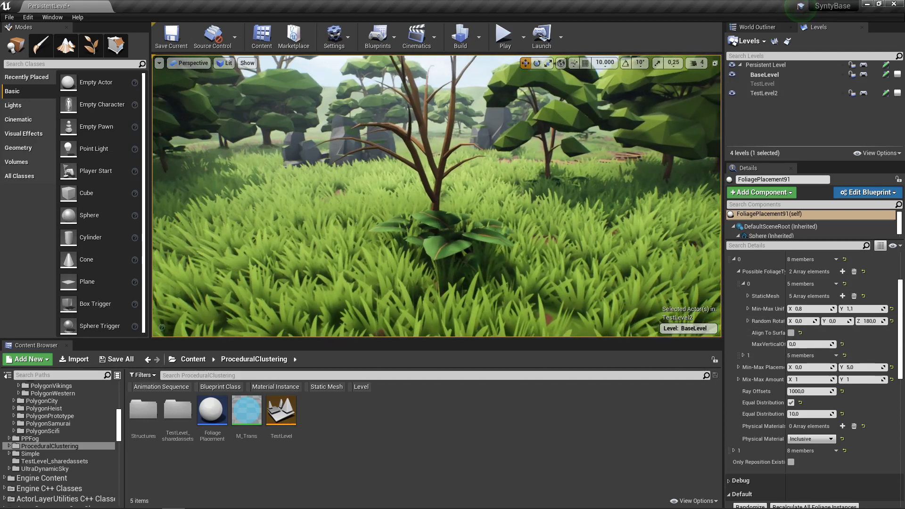
{"action": "scroll", "coordinate": [811, 368], "scroll_direction": "up", "scroll_amount": 2}
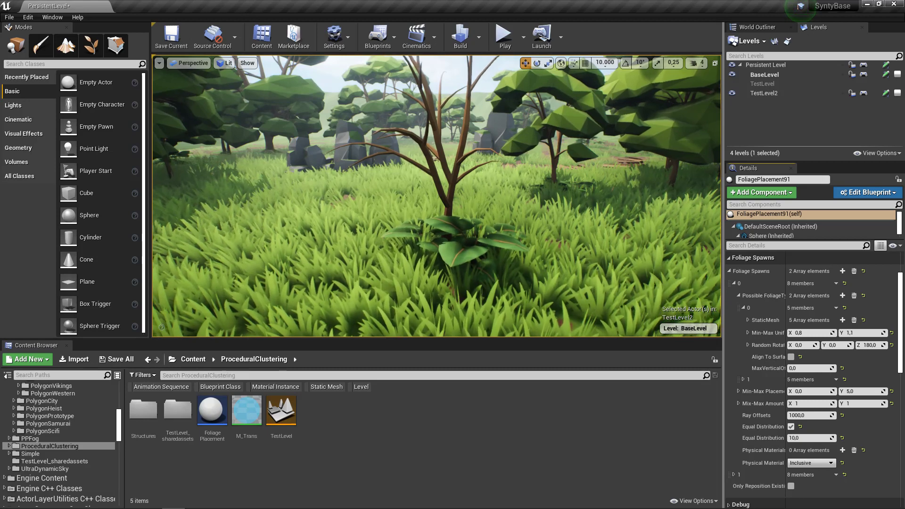
{"action": "mouse_move", "coordinate": [438, 198]}
{"action": "right_mouse_down"}
{"action": "mouse_move", "coordinate": [358, 167]}
{"action": "mouse_move", "coordinate": [436, 195]}
{"action": "right_mouse_up"}
{"action": "key", "text": "a"}
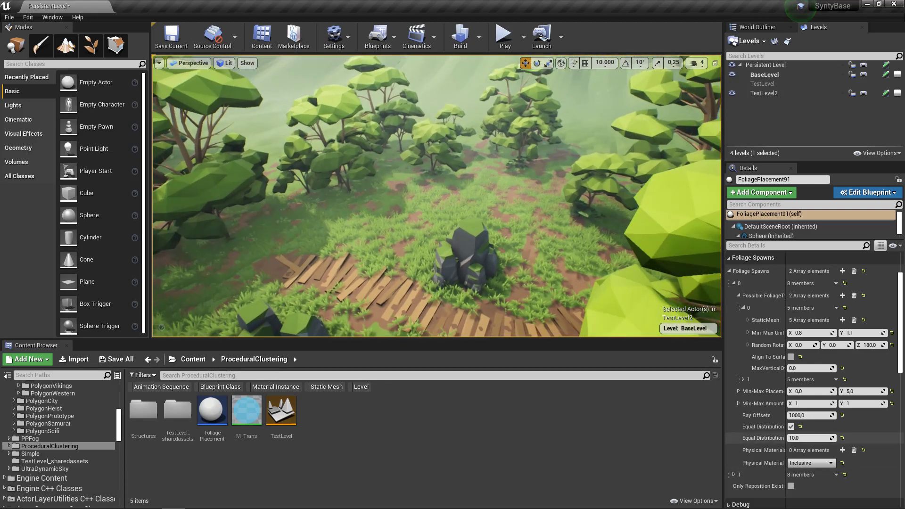
Step: Review the tree meshes in the StaticMesh array of possible foliage type 0, then collapse that foliage type
{"action": "scroll", "coordinate": [758, 385], "scroll_direction": "down", "scroll_amount": 3}
{"action": "scroll", "coordinate": [758, 384], "scroll_direction": "up", "scroll_amount": 3}
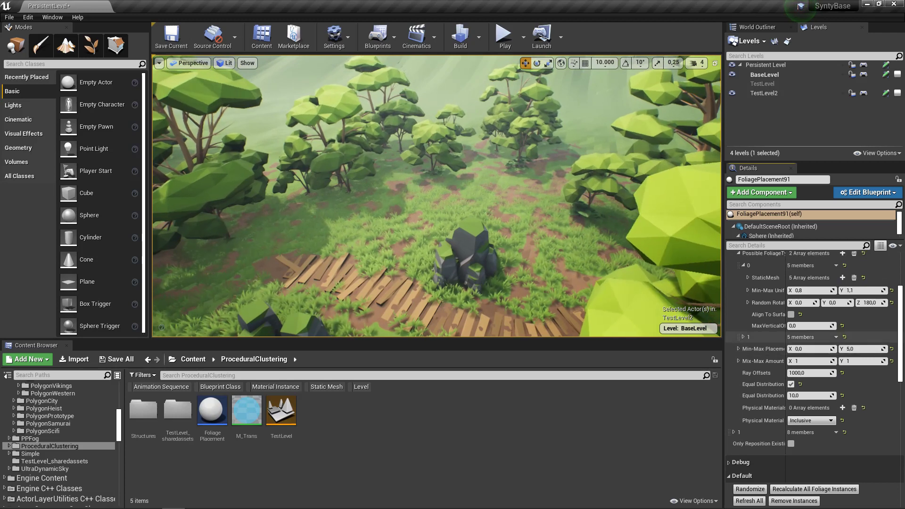
{"action": "left_click", "coordinate": [748, 318]}
{"action": "scroll", "coordinate": [748, 317], "scroll_direction": "down", "scroll_amount": 1}
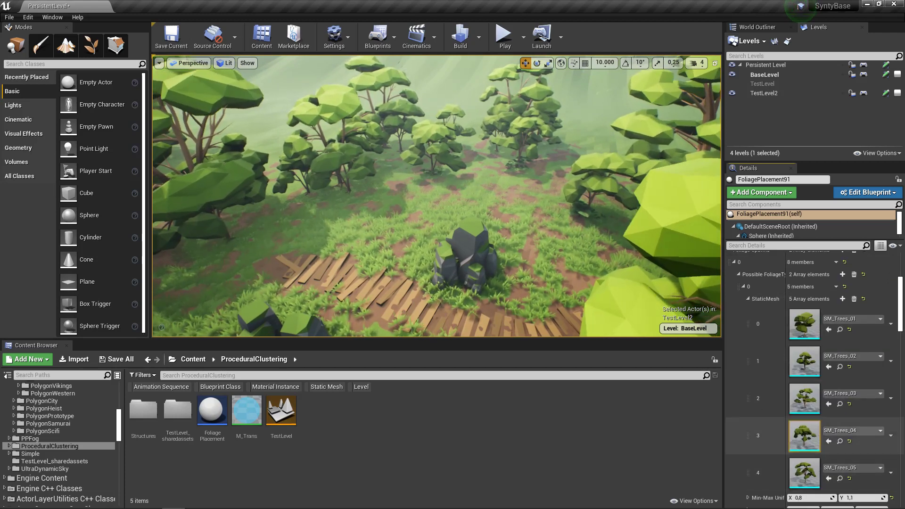
{"action": "scroll", "coordinate": [809, 310], "scroll_direction": "down", "scroll_amount": 6}
{"action": "right_click_drag", "start_coordinate": [809, 310], "coordinate": [809, 414]}
{"action": "left_click", "coordinate": [748, 282]}
{"action": "right_click_drag", "start_coordinate": [748, 282], "coordinate": [748, 305]}
{"action": "left_click", "coordinate": [744, 292]}
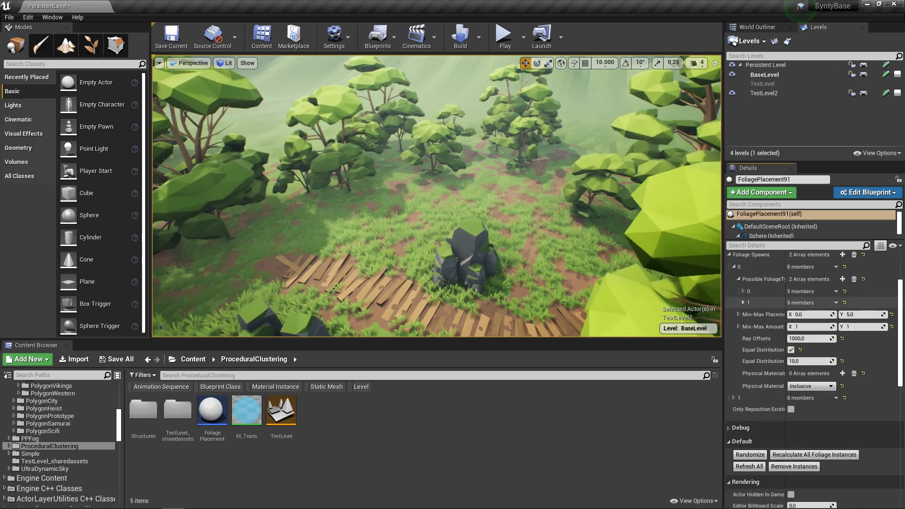
Step: Examine the dry tree meshes and placement values of possible foliage type 1, then collapse the Possible Foliage Types array
{"action": "left_click", "coordinate": [743, 303]}
{"action": "left_click", "coordinate": [748, 315]}
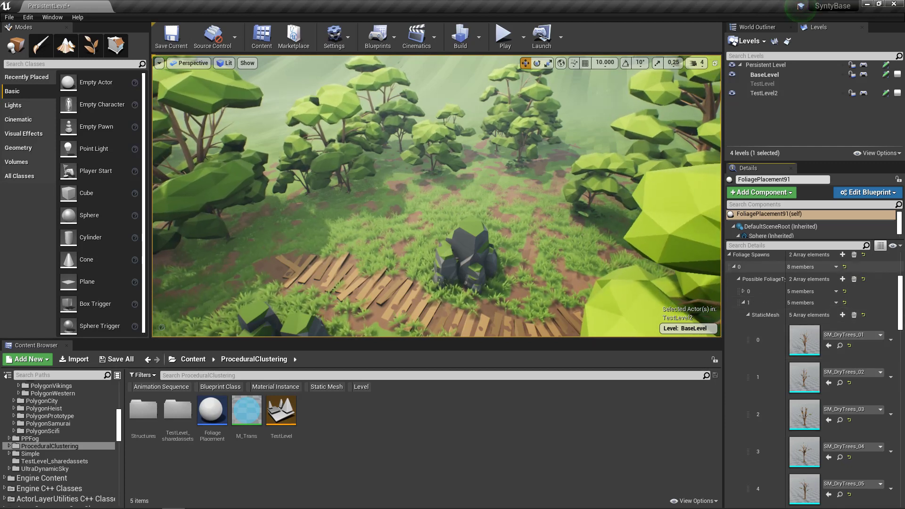
{"action": "scroll", "coordinate": [787, 290], "scroll_direction": "down", "scroll_amount": 3}
{"action": "scroll", "coordinate": [787, 290], "scroll_direction": "down", "scroll_amount": 5}
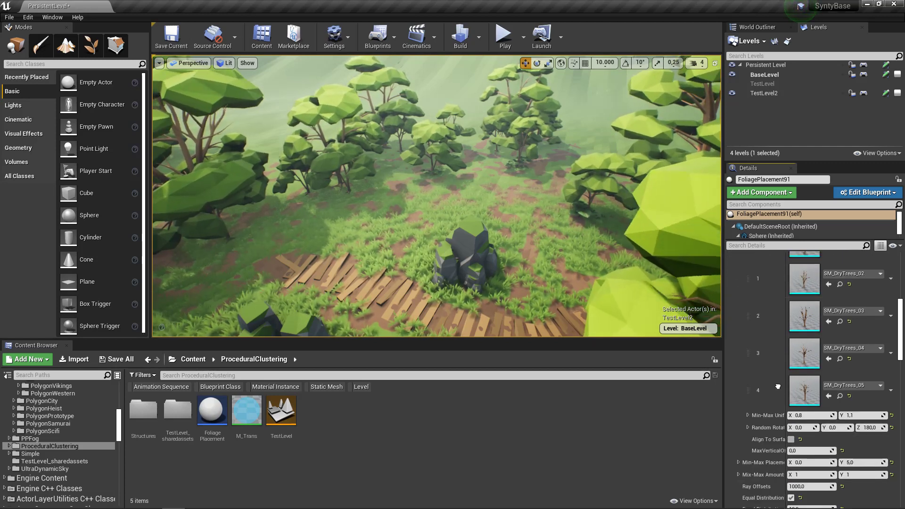
{"action": "scroll", "coordinate": [787, 410], "scroll_direction": "up", "scroll_amount": 5}
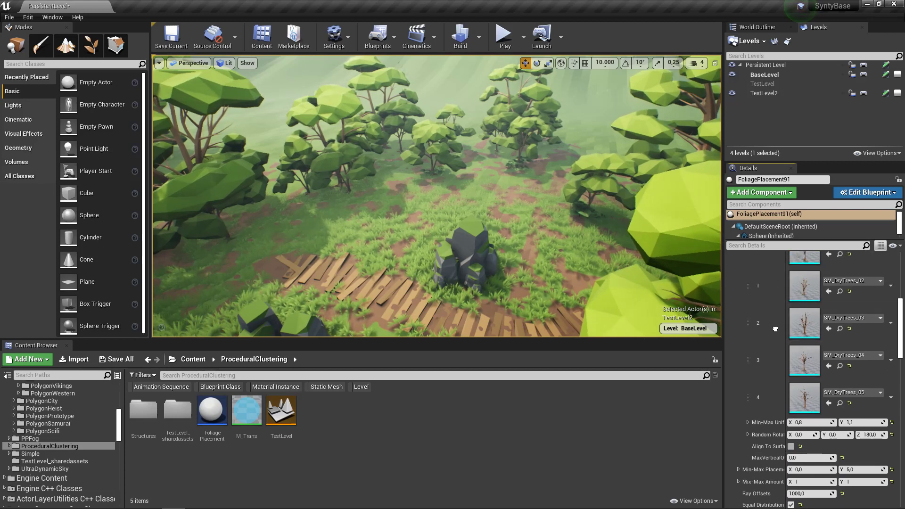
{"action": "scroll", "coordinate": [783, 363], "scroll_direction": "up", "scroll_amount": 3}
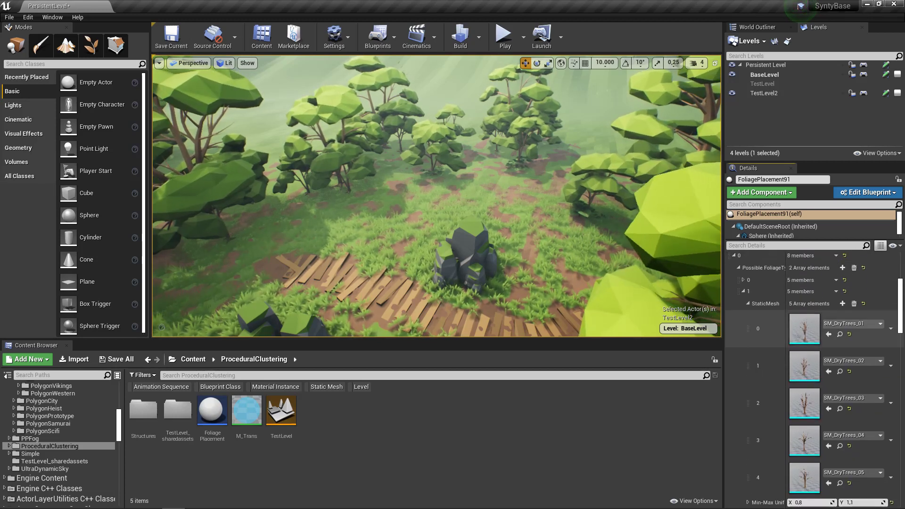
{"action": "scroll", "coordinate": [773, 326], "scroll_direction": "down", "scroll_amount": 1}
{"action": "left_click", "coordinate": [748, 291]}
{"action": "scroll", "coordinate": [811, 304], "scroll_direction": "up", "scroll_amount": 1}
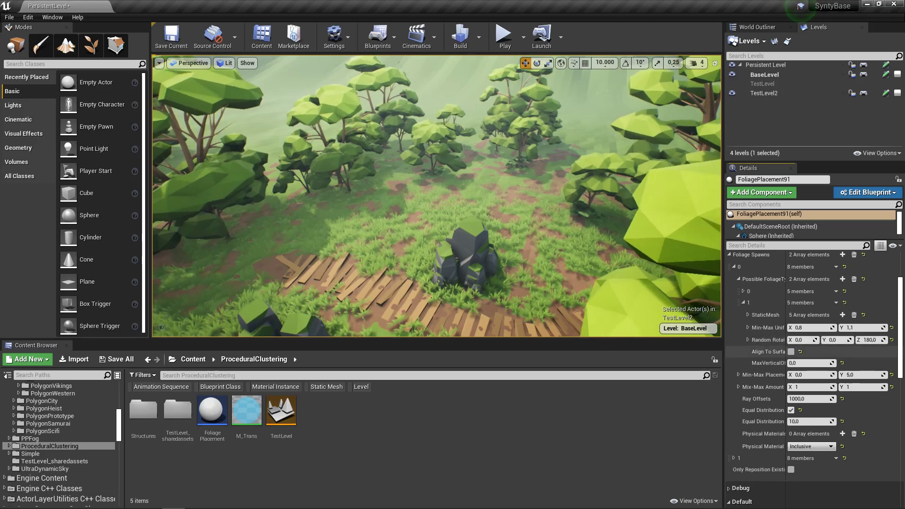
{"action": "scroll", "coordinate": [820, 349], "scroll_direction": "up", "scroll_amount": 2}
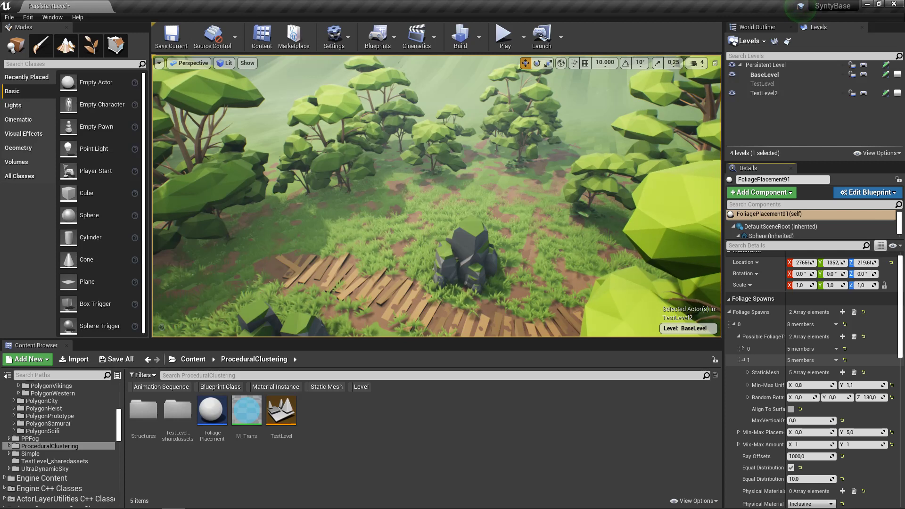
{"action": "left_click", "coordinate": [743, 360]}
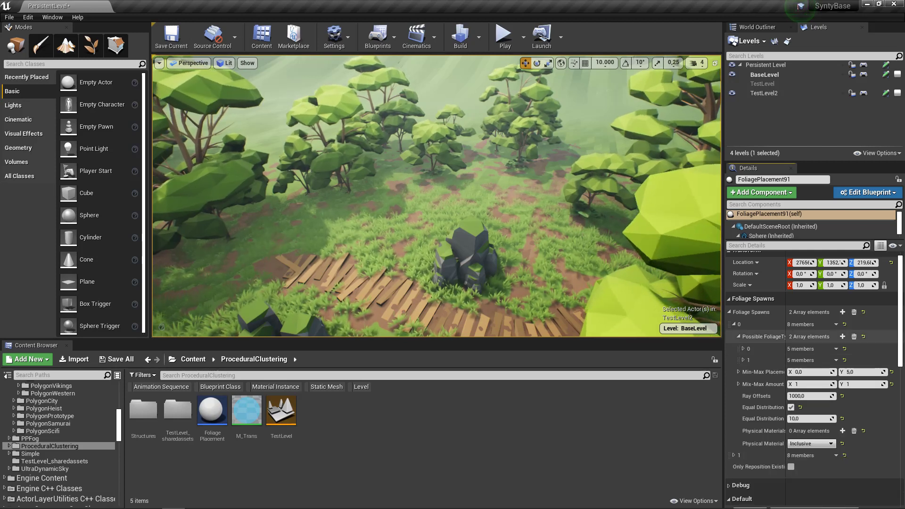
{"action": "left_click", "coordinate": [739, 336]}
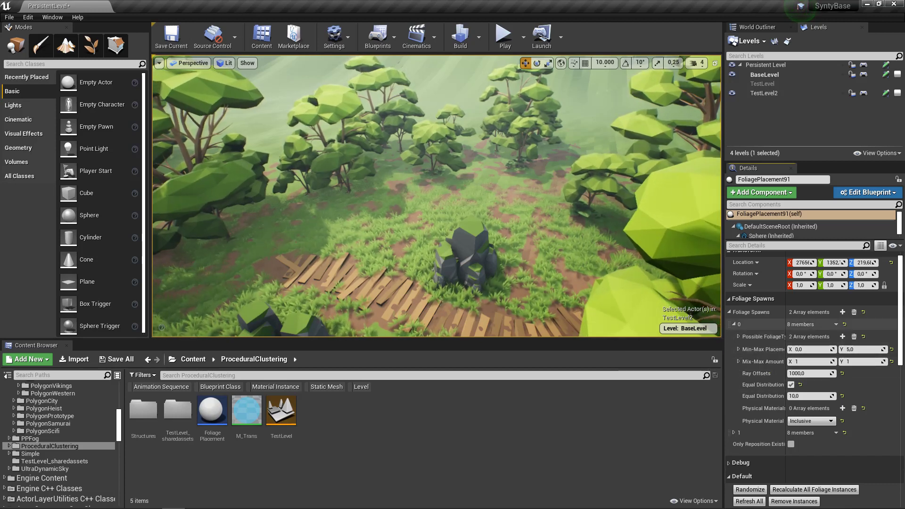
Step: Place a cube at the bare tree's foliage placement actor and raise it above the sphere
{"action": "scroll", "coordinate": [811, 349], "scroll_direction": "down", "scroll_amount": 1}
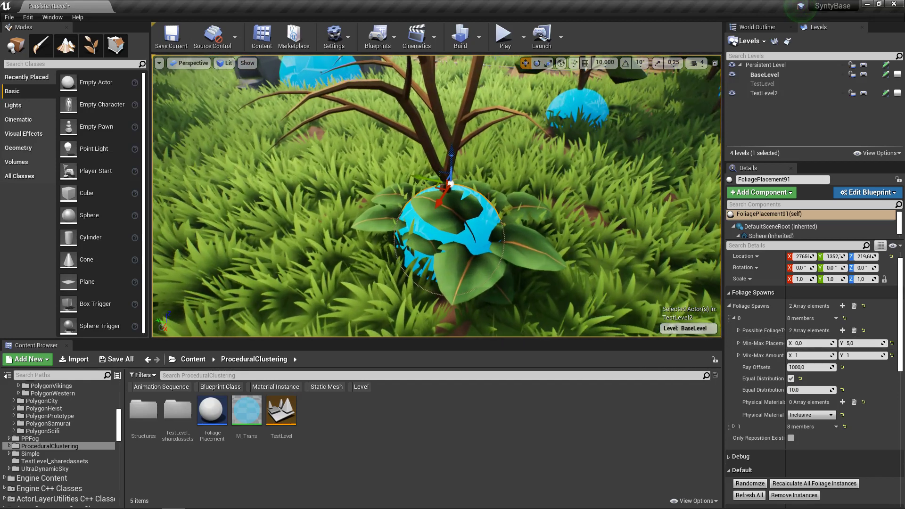
{"action": "scroll", "coordinate": [773, 338], "scroll_direction": "down", "scroll_amount": 2}
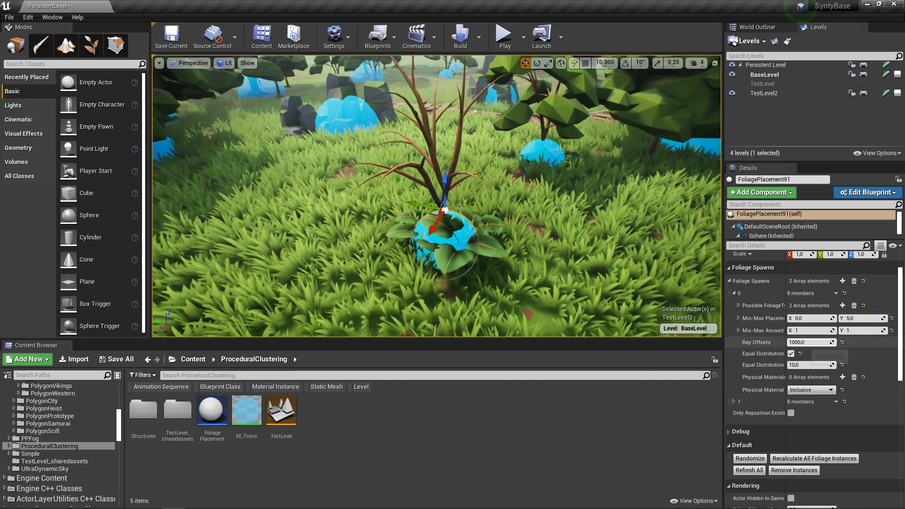
{"action": "right_click_drag", "start_coordinate": [566, 226], "coordinate": [554, 214]}
{"action": "left_click_drag", "start_coordinate": [90, 193], "coordinate": [453, 292]}
{"action": "left_click_drag", "start_coordinate": [454, 257], "coordinate": [471, 73]}
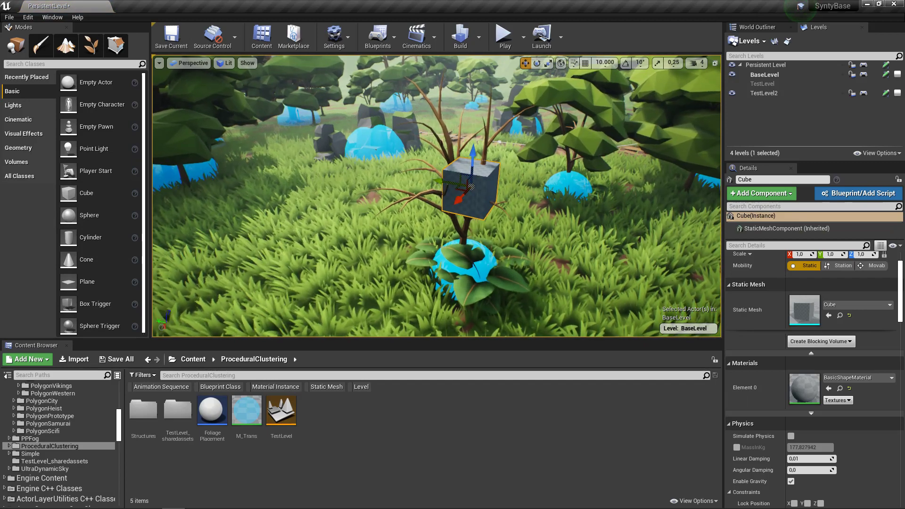
Step: Select the foliage placement actor beneath the cube, set its Ray Offsets to 100, and shift it vertically to update the foliage
{"action": "left_click", "coordinate": [465, 264]}
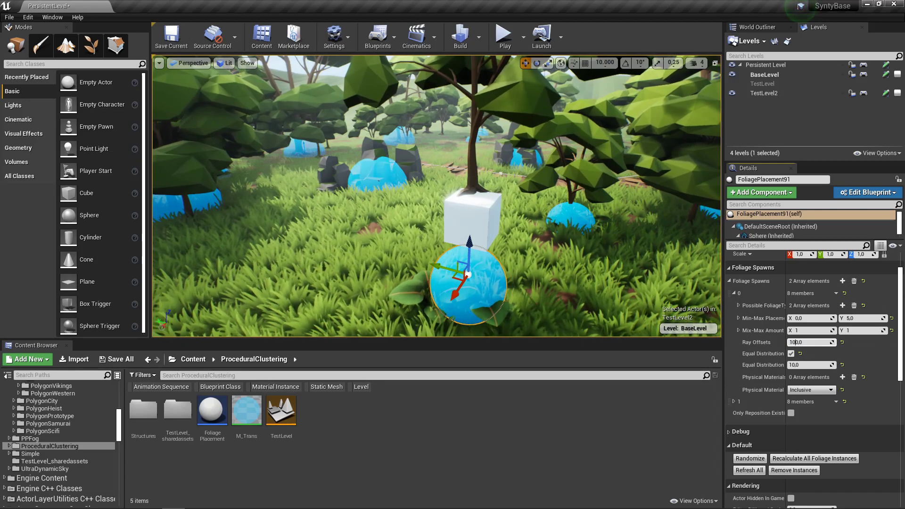
{"action": "left_click_drag", "start_coordinate": [470, 244], "coordinate": [471, 248]}
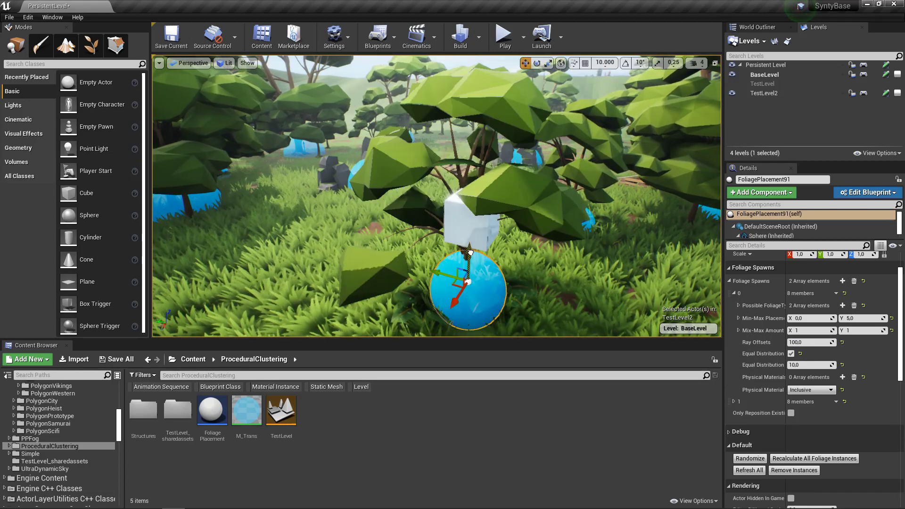
{"action": "right_click_drag", "start_coordinate": [471, 254], "coordinate": [507, 271]}
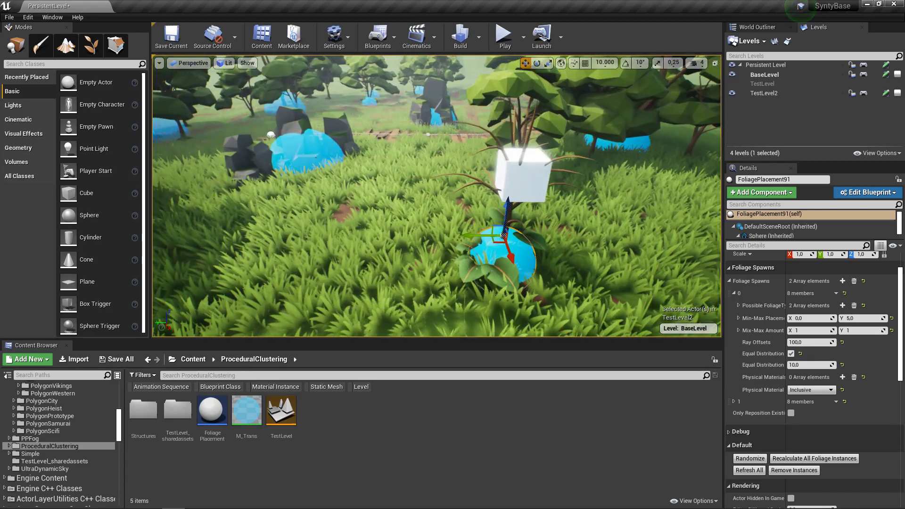
{"action": "right_click_drag", "start_coordinate": [436, 195], "coordinate": [457, 180]}
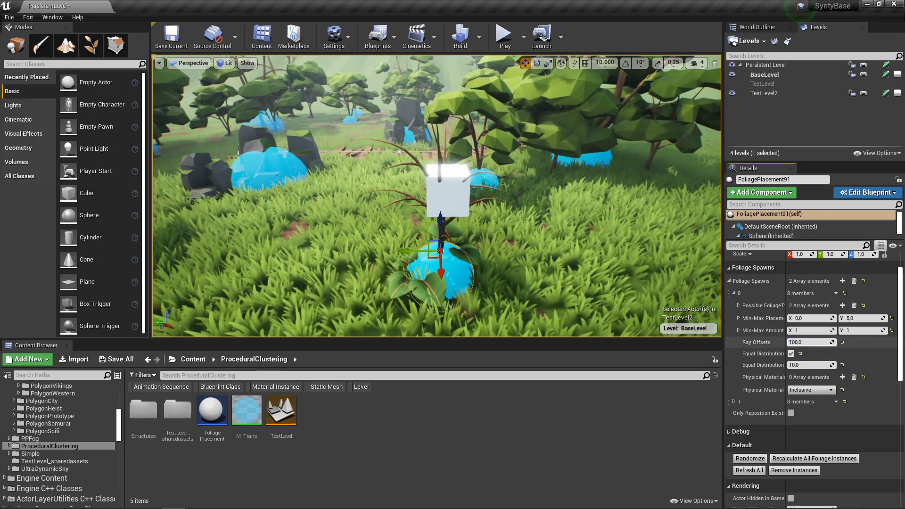
Step: Set the foliage placement actor's Ray Offsets to 1000 and delete the cube above it
{"action": "left_click", "coordinate": [796, 343]}
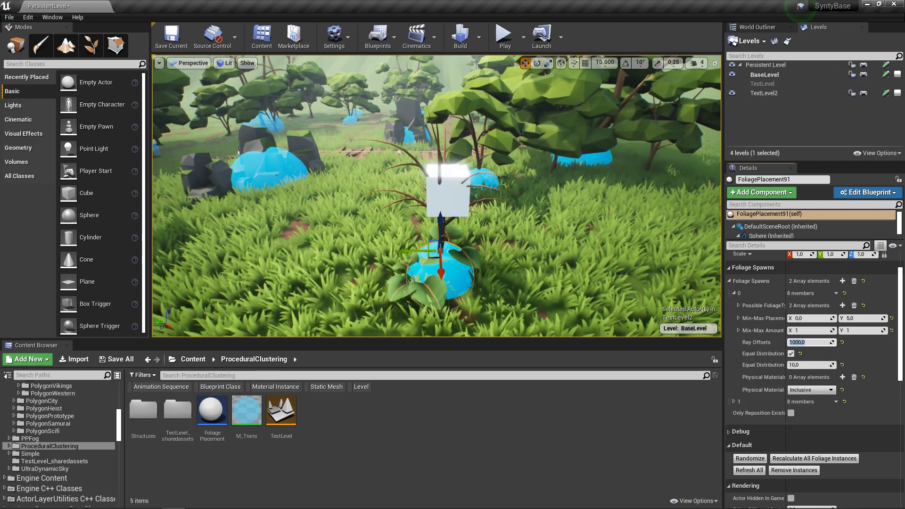
{"action": "left_click", "coordinate": [448, 197]}
{"action": "key", "text": "Delete"}
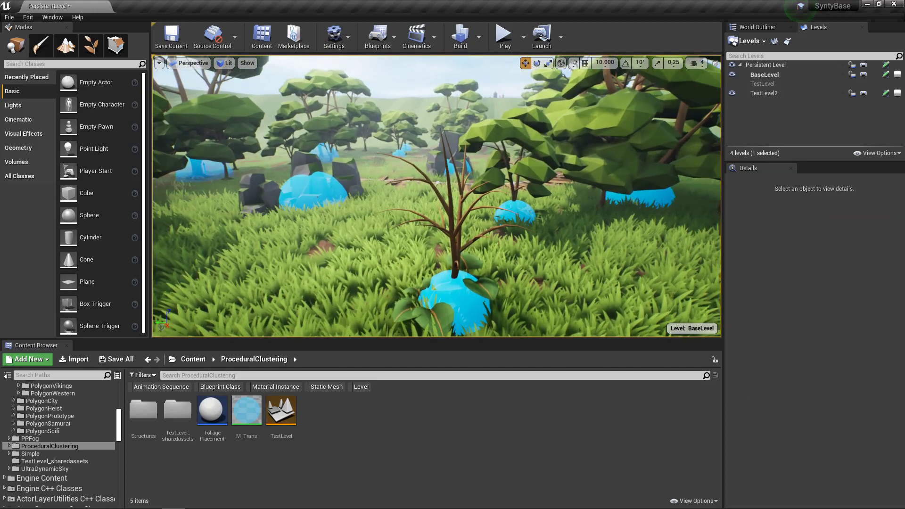
Step: Reselect the bare tree's foliage placement actor and add an empty Physical Materials element to Foliage Spawns entry 0
{"action": "left_click", "coordinate": [452, 283]}
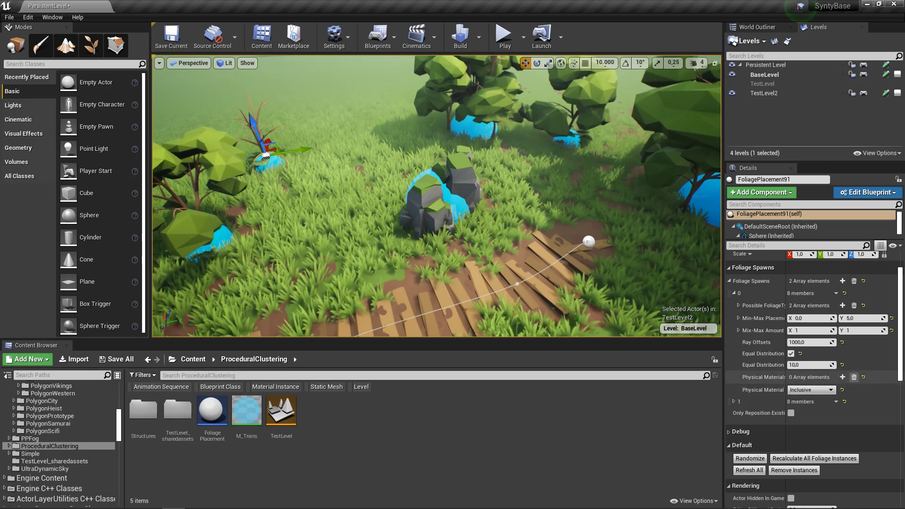
{"action": "left_click", "coordinate": [843, 377]}
{"action": "left_click", "coordinate": [852, 398]}
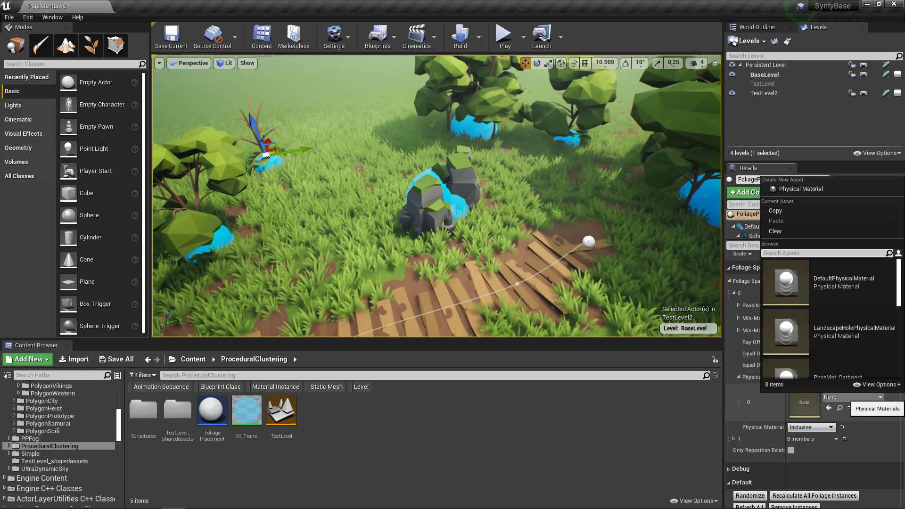
{"action": "left_click", "coordinate": [847, 398]}
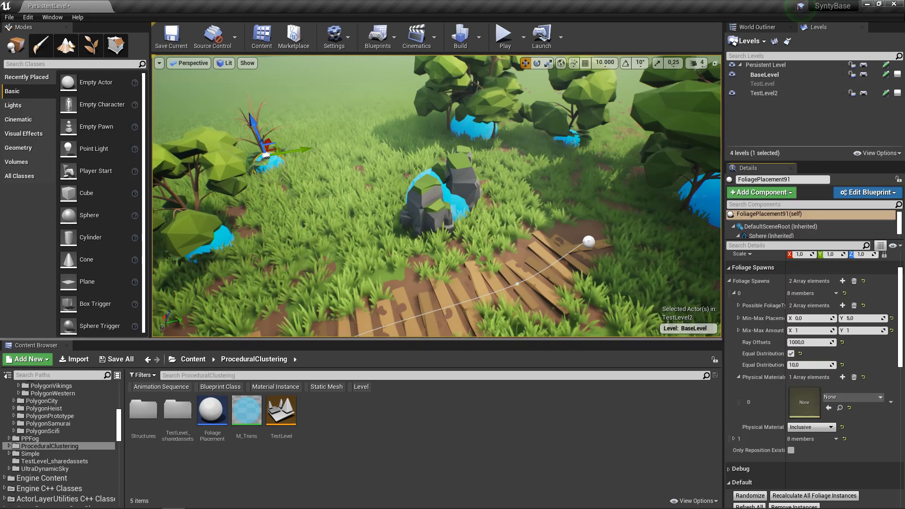
Step: Switch to landscape painting, locate the Dirt target layer's Dirt_LayerInfo asset and open it for editing
{"action": "right_click_drag", "start_coordinate": [436, 195], "coordinate": [463, 197]}
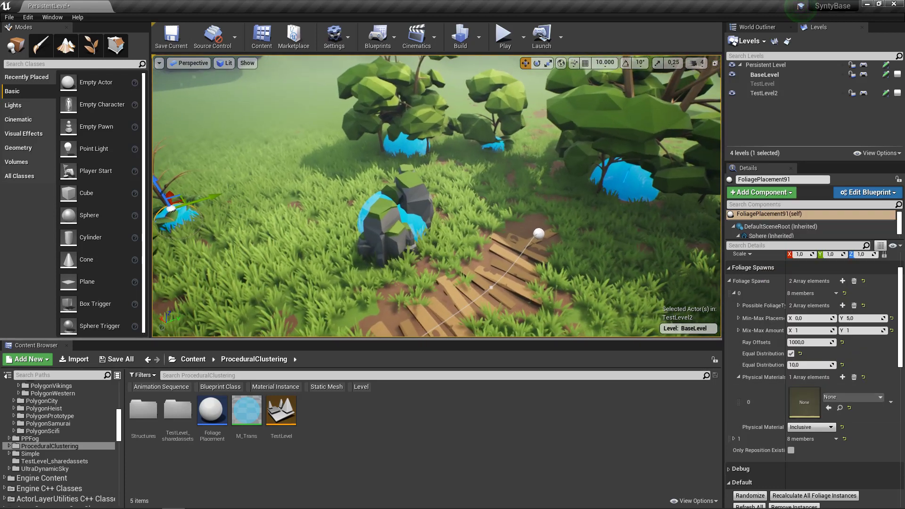
{"action": "left_click", "coordinate": [66, 45]}
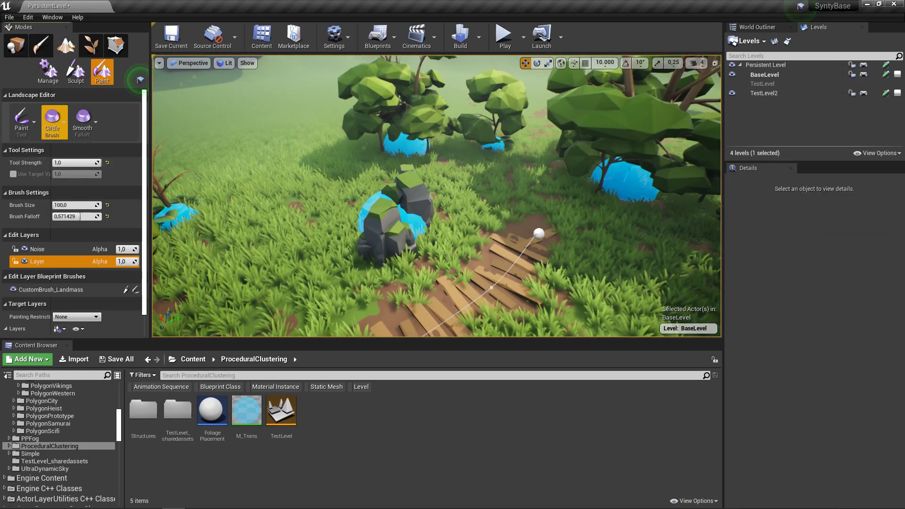
{"action": "scroll", "coordinate": [139, 81], "scroll_direction": "down", "scroll_amount": 5}
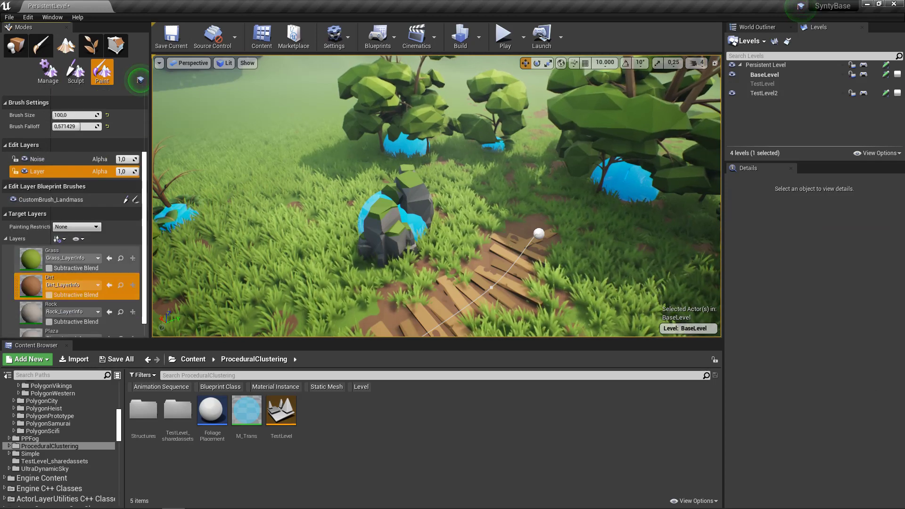
{"action": "left_click", "coordinate": [121, 286]}
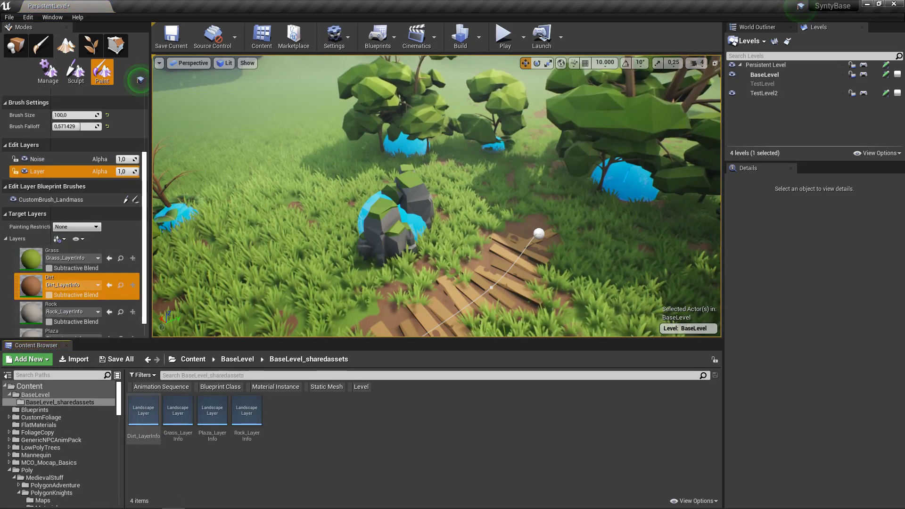
{"action": "double_click", "coordinate": [143, 411]}
{"action": "left_click_drag", "start_coordinate": [302, 48], "coordinate": [444, 62]}
Step: Create a new physical material named DirtMat of class PhysicalMaterial in the Content folder for the Dirt layer's Phys Material
{"action": "left_click", "coordinate": [552, 183]}
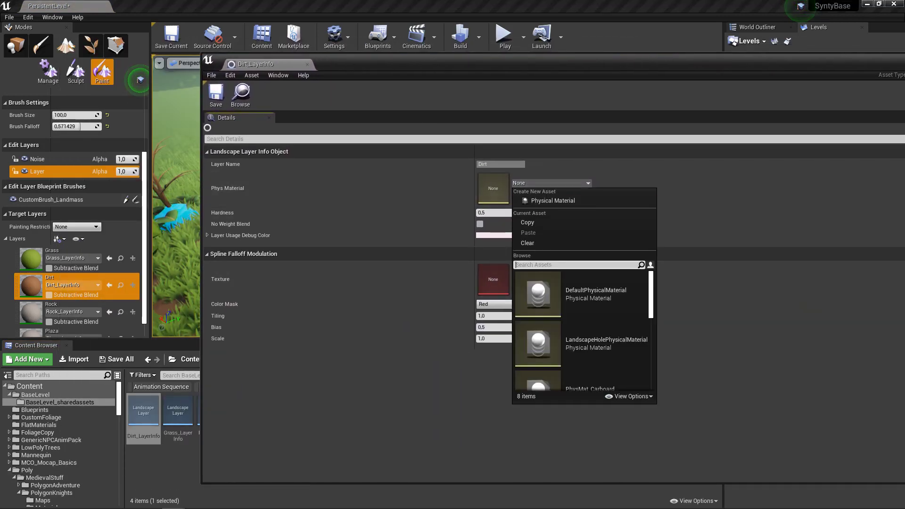
{"action": "left_click", "coordinate": [553, 200]}
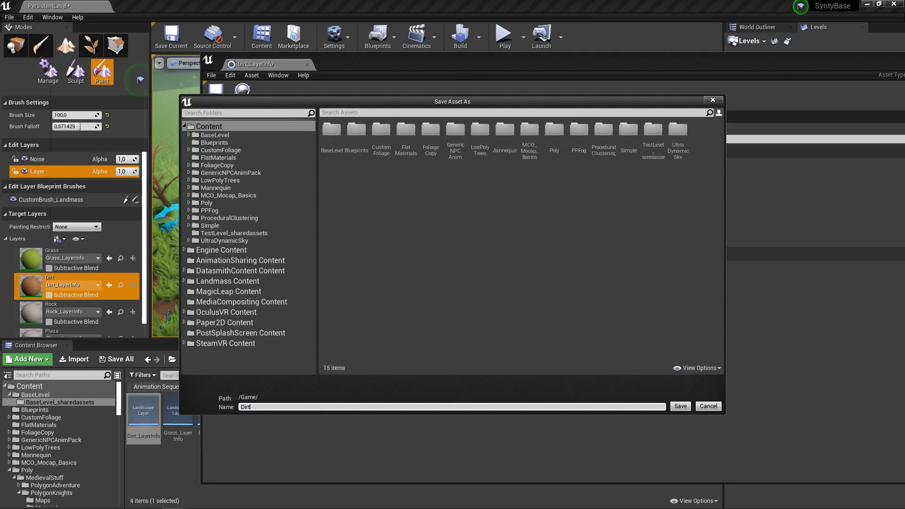
{"action": "key", "text": "Return"}
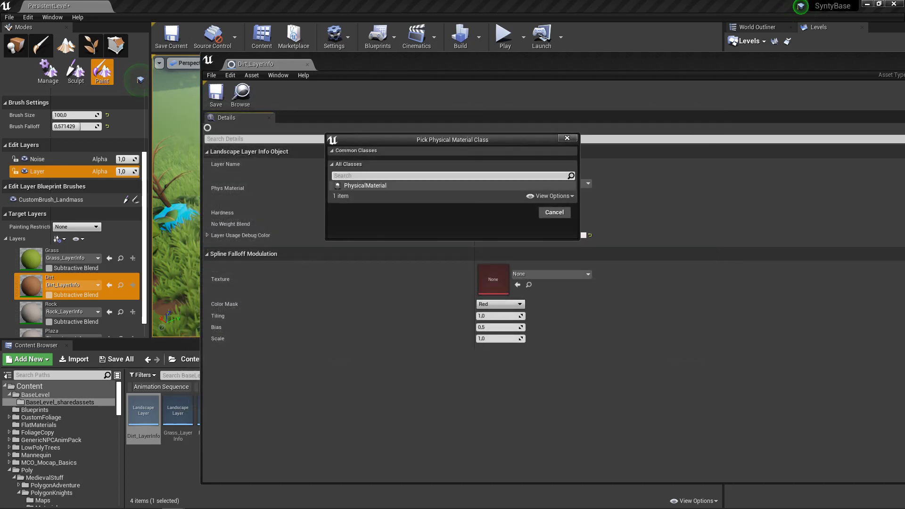
{"action": "left_click", "coordinate": [366, 185]}
{"action": "left_click", "coordinate": [519, 213]}
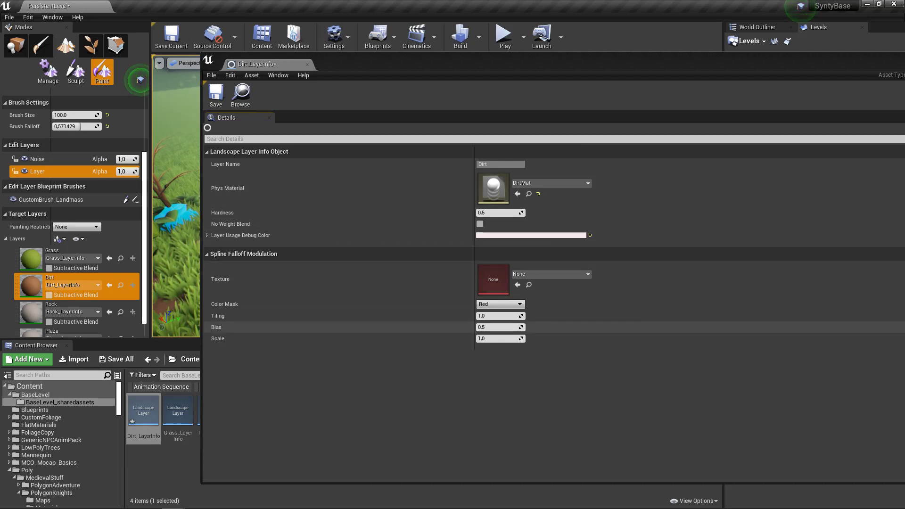
Step: Close the Dirt_LayerInfo asset, return to actor placement mode and reselect the bare tree's foliage placement actor
{"action": "left_click_drag", "start_coordinate": [471, 62], "coordinate": [314, 330]}
{"action": "left_click", "coordinate": [794, 326]}
{"action": "right_click_drag", "start_coordinate": [289, 311], "coordinate": [264, 316]}
{"action": "left_click", "coordinate": [15, 46]}
{"action": "left_click", "coordinate": [225, 193]}
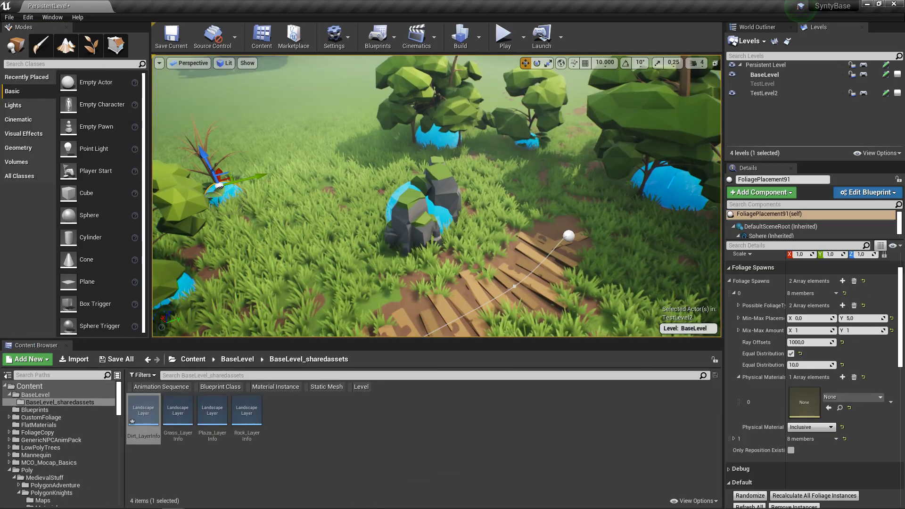
Step: Set the physical material rule of Foliage Spawns entry 0 to Exclusive and assign DirtMat to its empty Physical Materials element
{"action": "scroll", "coordinate": [773, 391], "scroll_direction": "down", "scroll_amount": 2}
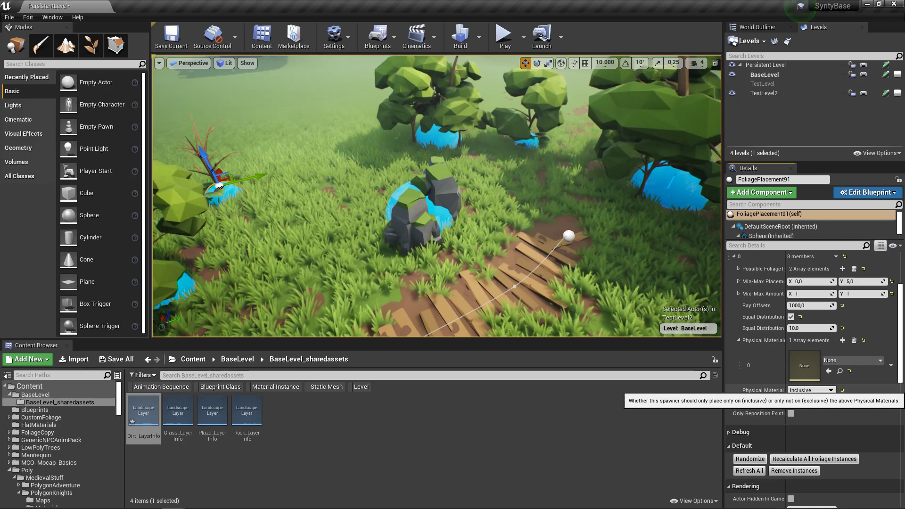
{"action": "left_click", "coordinate": [811, 391]}
{"action": "left_click", "coordinate": [799, 404]}
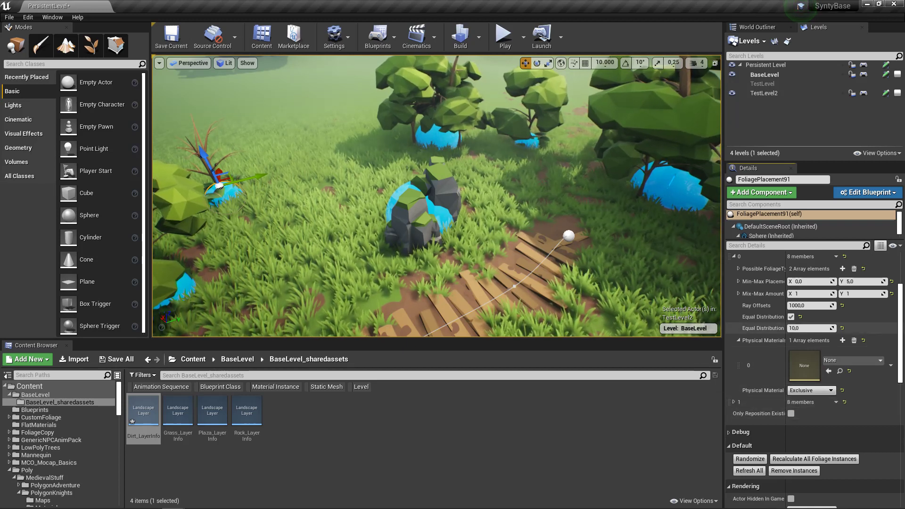
{"action": "left_click", "coordinate": [852, 360]}
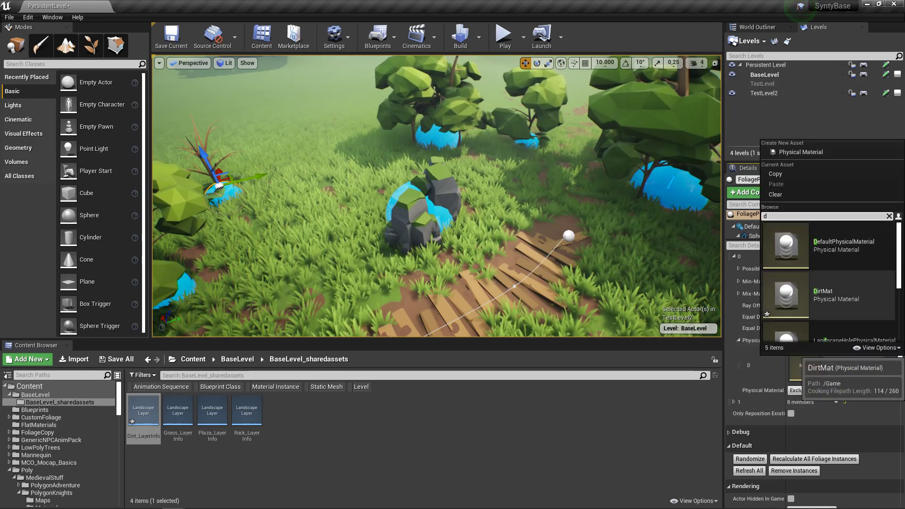
{"action": "left_click", "coordinate": [830, 295]}
Step: Test the DirtMat filter by moving the foliage placement actor over the dirt path and back onto the grass, checking it in game view
{"action": "left_click_drag", "start_coordinate": [220, 187], "coordinate": [240, 203]}
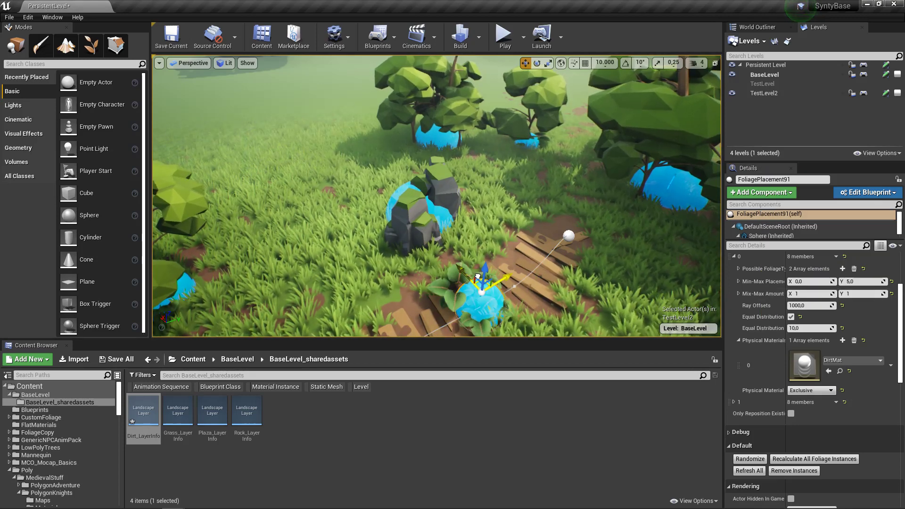
{"action": "key", "text": "g"}
{"action": "right_click_drag", "start_coordinate": [436, 197], "coordinate": [345, 222]}
{"action": "right_click_drag", "start_coordinate": [405, 203], "coordinate": [401, 204]}
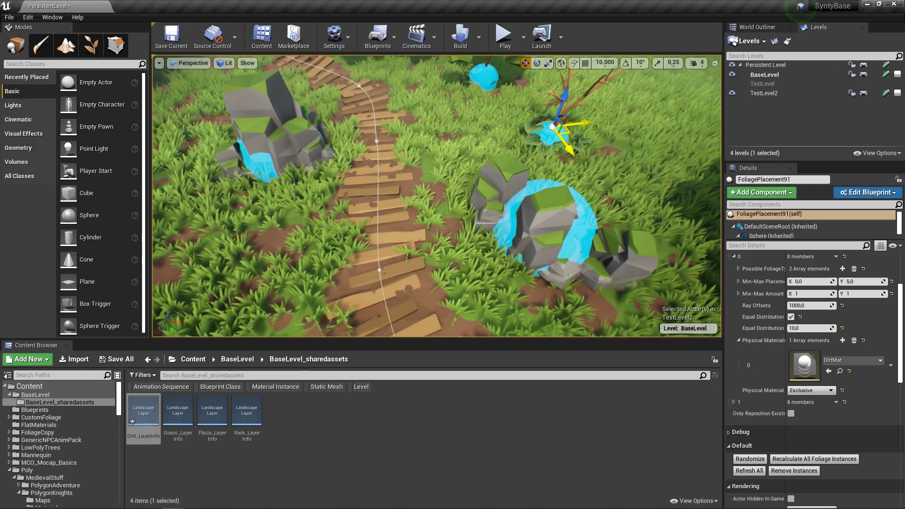
{"action": "key", "text": "g"}
{"action": "right_click_drag", "start_coordinate": [437, 196], "coordinate": [464, 173]}
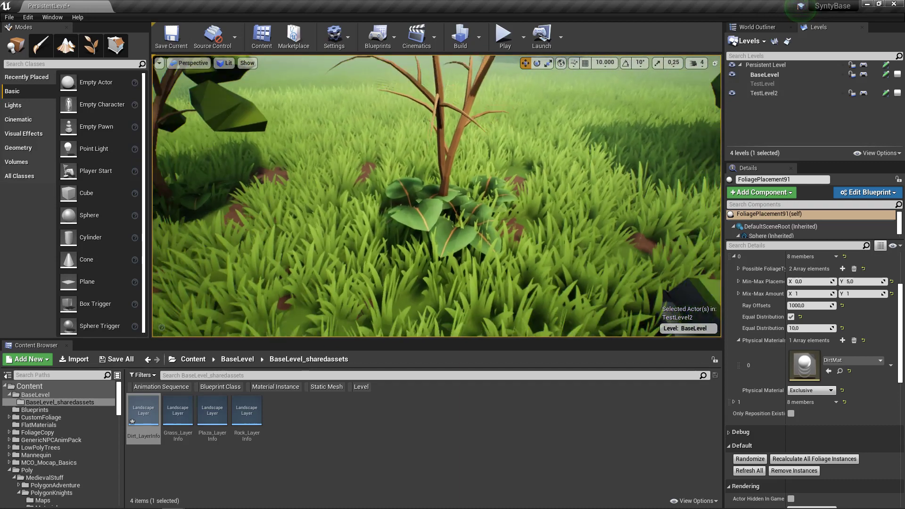
Step: Review the actor's transform, Foliage Spawns and Debug properties, including Current Instances and Static Mesh Map
{"action": "scroll", "coordinate": [811, 367], "scroll_direction": "down", "scroll_amount": 2}
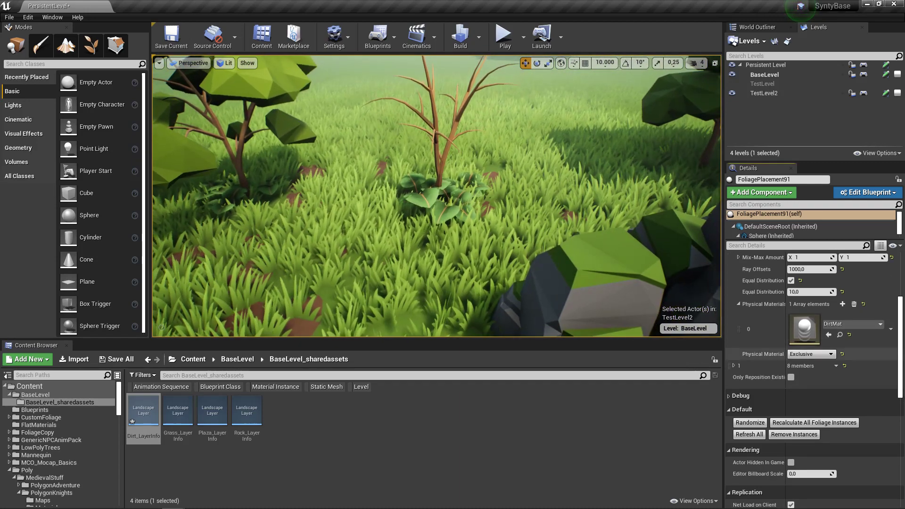
{"action": "scroll", "coordinate": [811, 368], "scroll_direction": "up", "scroll_amount": 3}
{"action": "scroll", "coordinate": [812, 367], "scroll_direction": "down", "scroll_amount": 3}
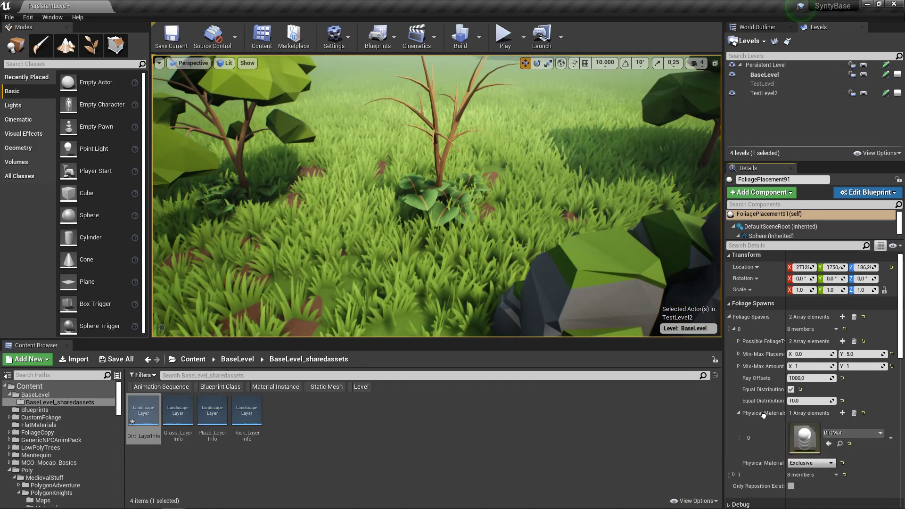
{"action": "scroll", "coordinate": [811, 368], "scroll_direction": "down", "scroll_amount": 2}
{"action": "right_click_drag", "start_coordinate": [436, 196], "coordinate": [411, 184]}
{"action": "left_click", "coordinate": [741, 358]}
{"action": "left_click", "coordinate": [741, 358]}
{"action": "left_click", "coordinate": [741, 358]}
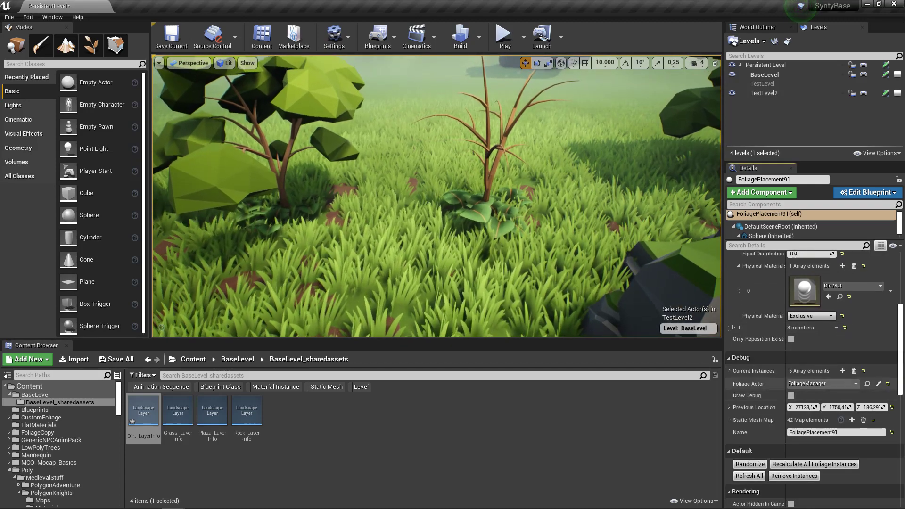
{"action": "left_click", "coordinate": [741, 357]}
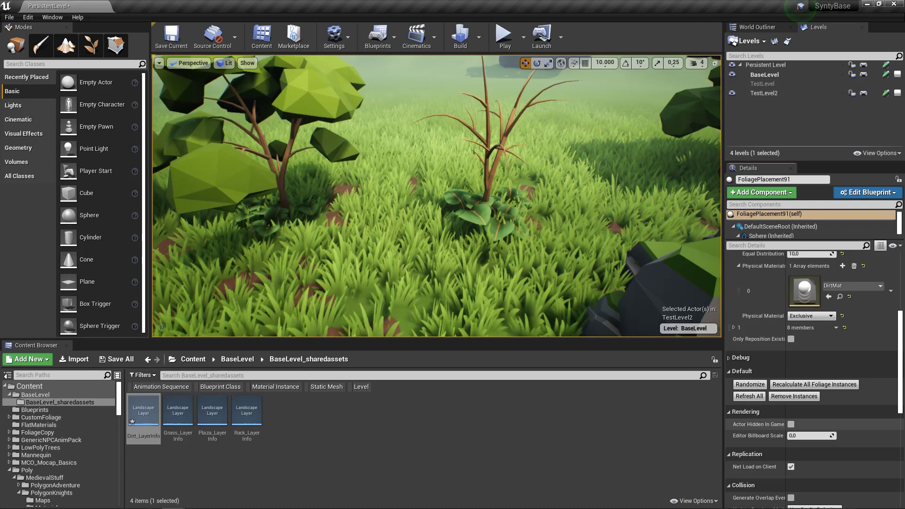
Step: Show the helper spheres again and randomize the selected actor's foliage instances
{"action": "right_click_drag", "start_coordinate": [613, 245], "coordinate": [627, 247]}
{"action": "left_click", "coordinate": [750, 385]}
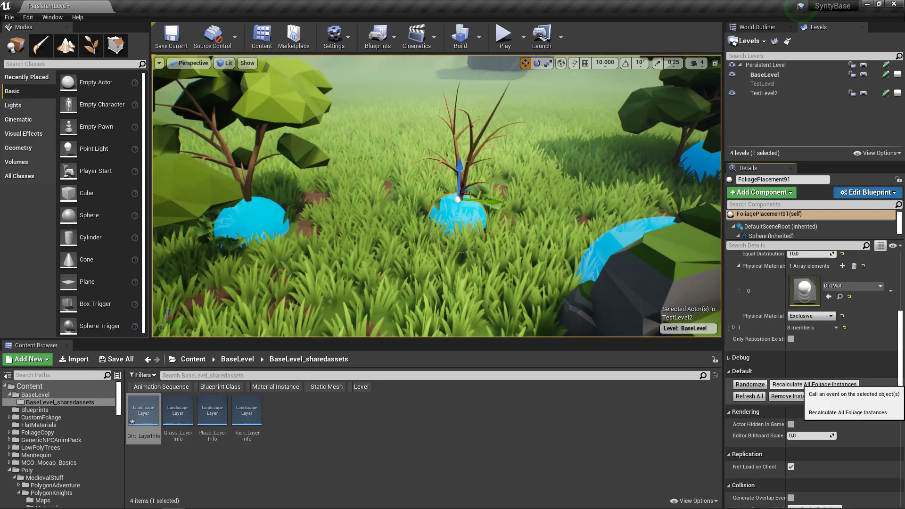
{"action": "right_click_drag", "start_coordinate": [566, 213], "coordinate": [684, 224]}
Step: Survey the foliage placement actors across the clearing alongside the selected actor's refresh actions and spawn settings
{"action": "scroll", "coordinate": [438, 196], "scroll_direction": "down", "scroll_amount": 5}
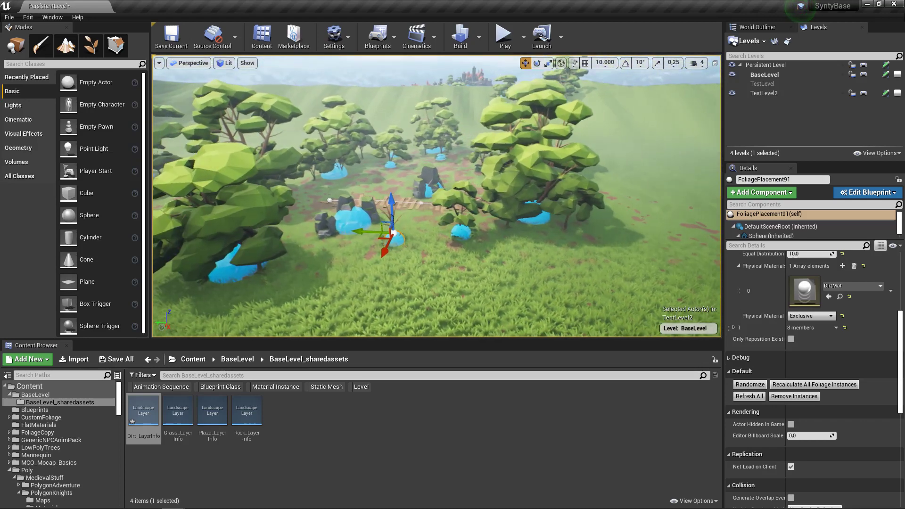
{"action": "right_click_drag", "start_coordinate": [437, 196], "coordinate": [404, 191]}
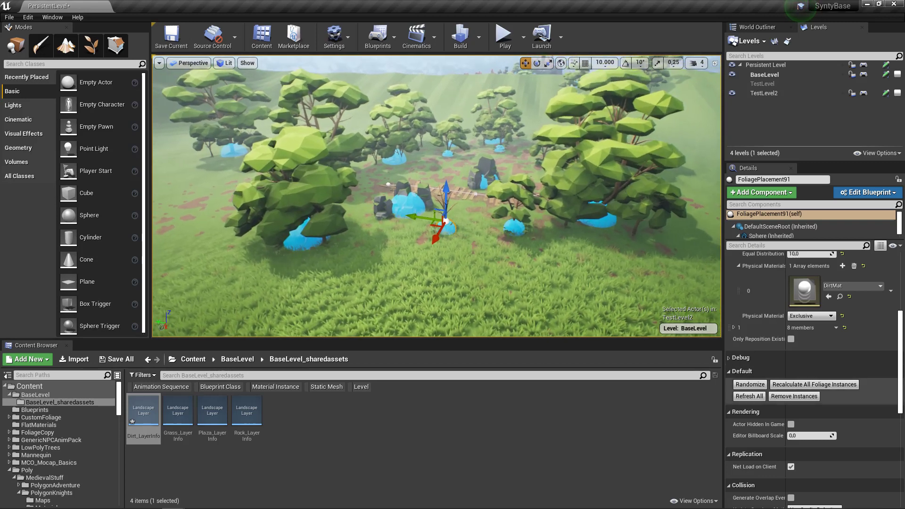
{"action": "mouse_move", "coordinate": [437, 196]}
{"action": "right_mouse_down"}
{"action": "mouse_move", "coordinate": [426, 188]}
{"action": "mouse_move", "coordinate": [427, 198]}
{"action": "right_mouse_up"}
{"action": "key", "text": "w"}
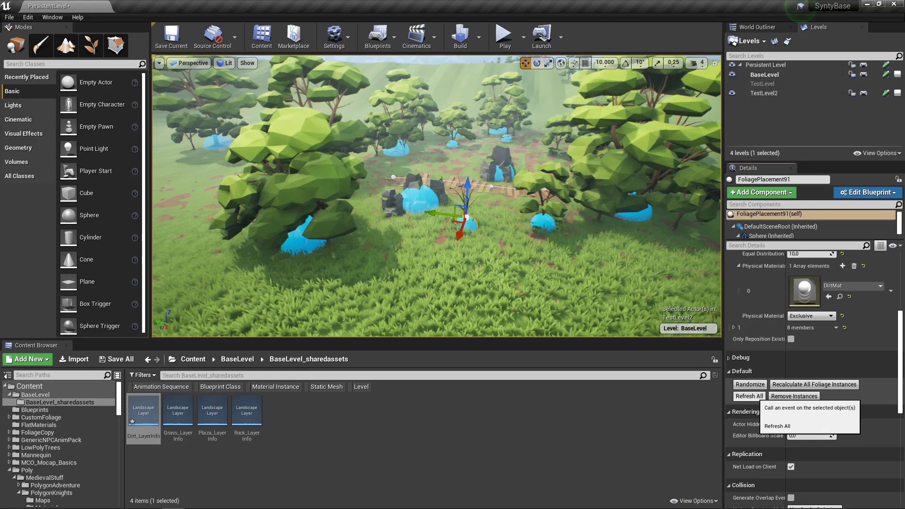
{"action": "key", "text": "w"}
{"action": "mouse_move", "coordinate": [490, 212]}
{"action": "right_mouse_down"}
{"action": "mouse_move", "coordinate": [501, 227]}
{"action": "mouse_move", "coordinate": [490, 230]}
{"action": "mouse_move", "coordinate": [499, 223]}
{"action": "right_mouse_up"}
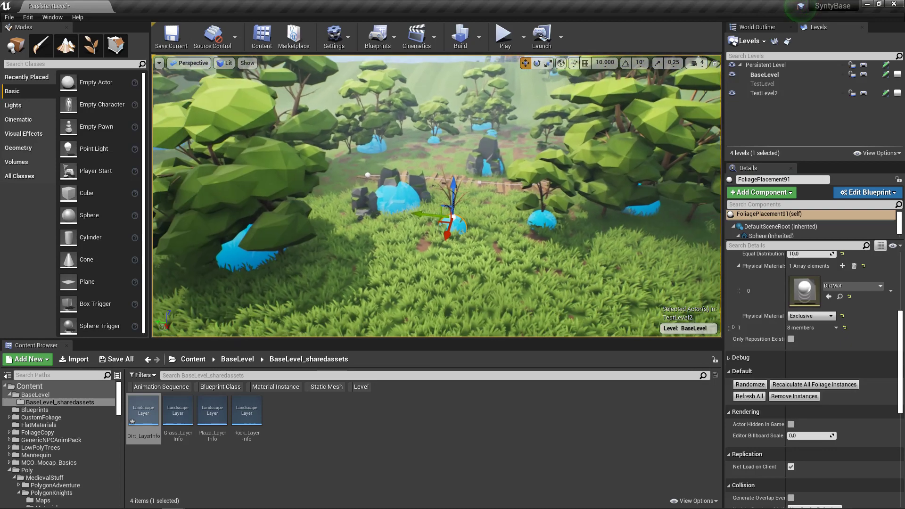
{"action": "right_click_drag", "start_coordinate": [774, 293], "coordinate": [774, 343]}
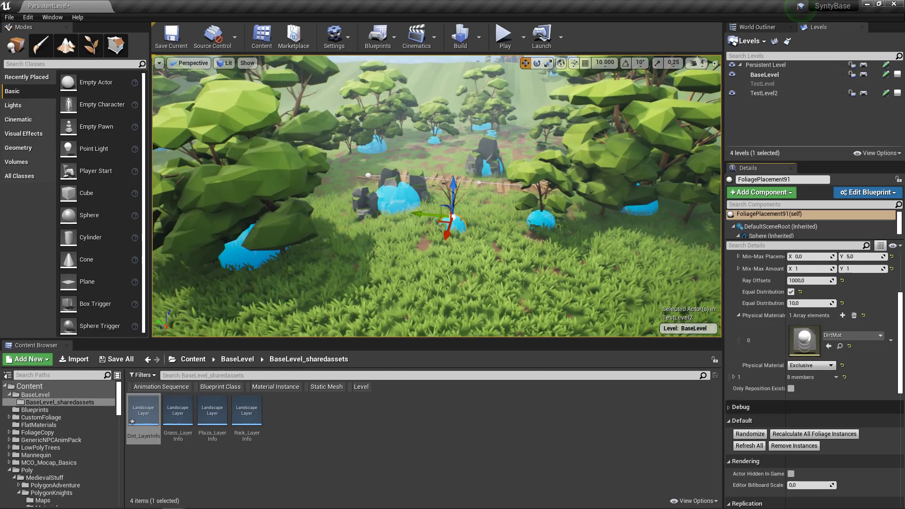
{"action": "scroll", "coordinate": [811, 330], "scroll_direction": "up", "scroll_amount": 2}
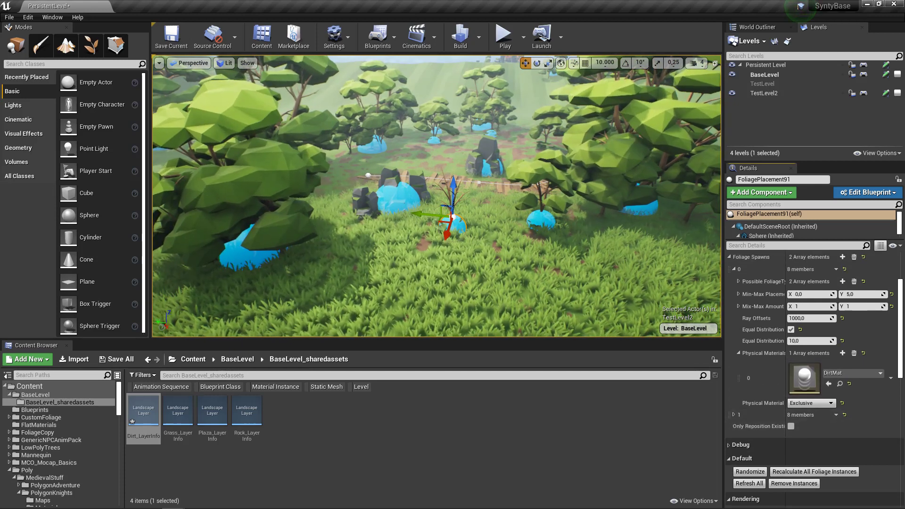
{"action": "scroll", "coordinate": [811, 377], "scroll_direction": "down", "scroll_amount": 3}
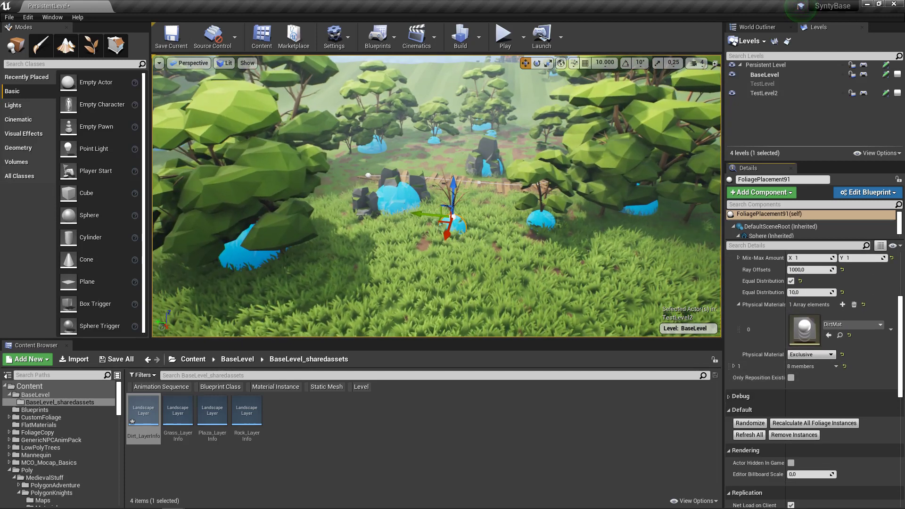
Step: Inspect the trees, grass and dirt patches around the selected foliage actor from above and from near ground level
{"action": "key", "text": "s"}
{"action": "mouse_move", "coordinate": [437, 207]}
{"action": "right_mouse_down"}
{"action": "mouse_move", "coordinate": [445, 205]}
{"action": "mouse_move", "coordinate": [438, 211]}
{"action": "mouse_move", "coordinate": [447, 215]}
{"action": "right_mouse_up"}
{"action": "key", "text": "w"}
{"action": "key", "text": "a"}
{"action": "key", "text": "e"}
{"action": "key", "text": "d"}
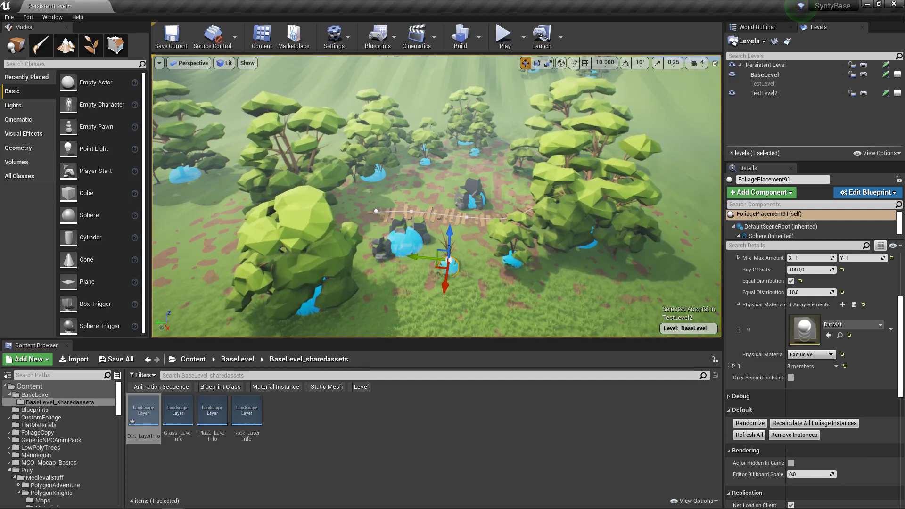
{"action": "key", "text": "q"}
{"action": "right_click_drag", "start_coordinate": [447, 215], "coordinate": [447, 207]}
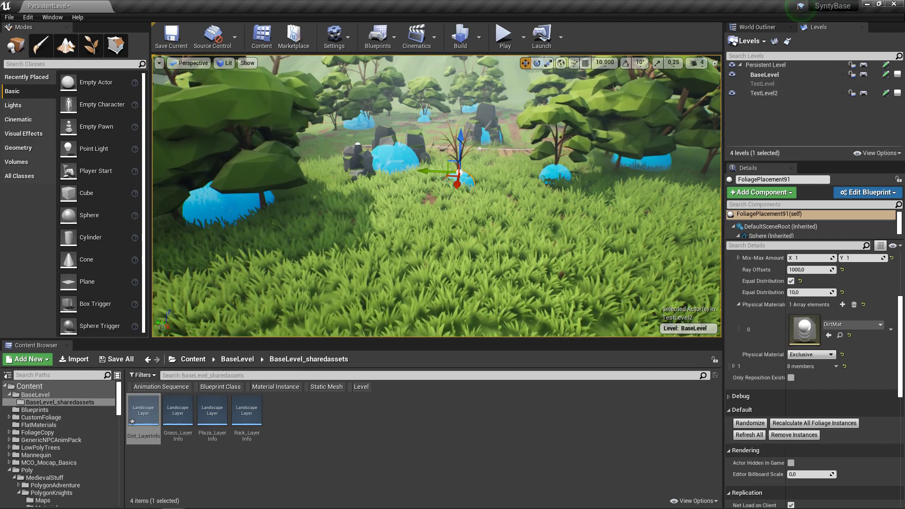
{"action": "right_click_drag", "start_coordinate": [437, 196], "coordinate": [442, 226]}
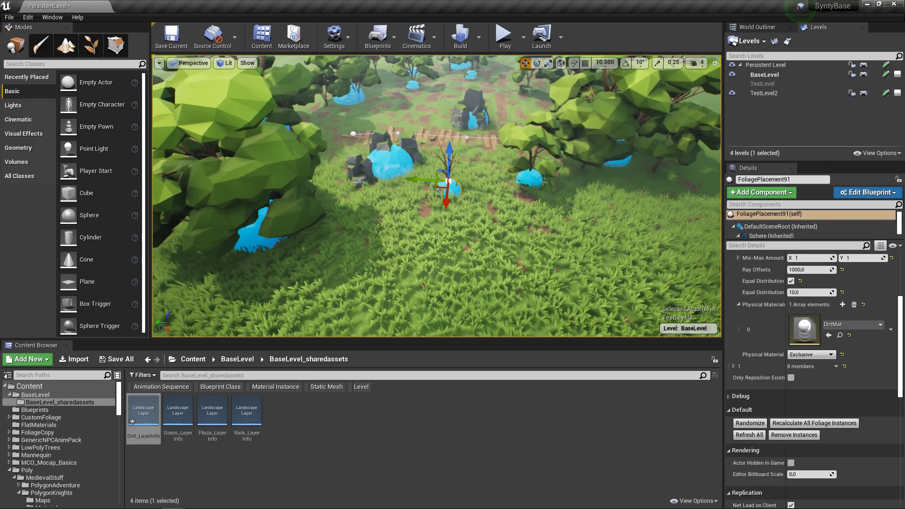
{"action": "key", "text": "s"}
{"action": "right_click_drag", "start_coordinate": [437, 196], "coordinate": [439, 206]}
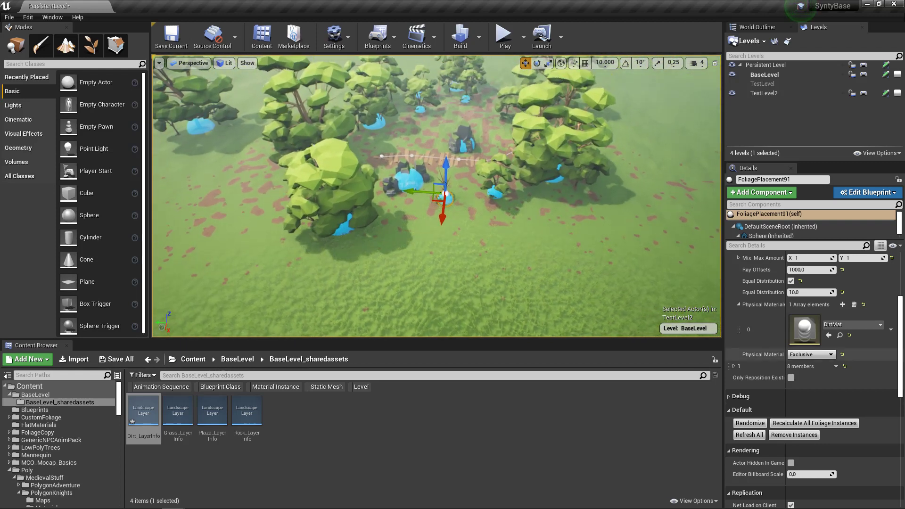
Step: Remove the selected foliage placement actor's spawned instances
{"action": "scroll", "coordinate": [811, 387], "scroll_direction": "down", "scroll_amount": 2}
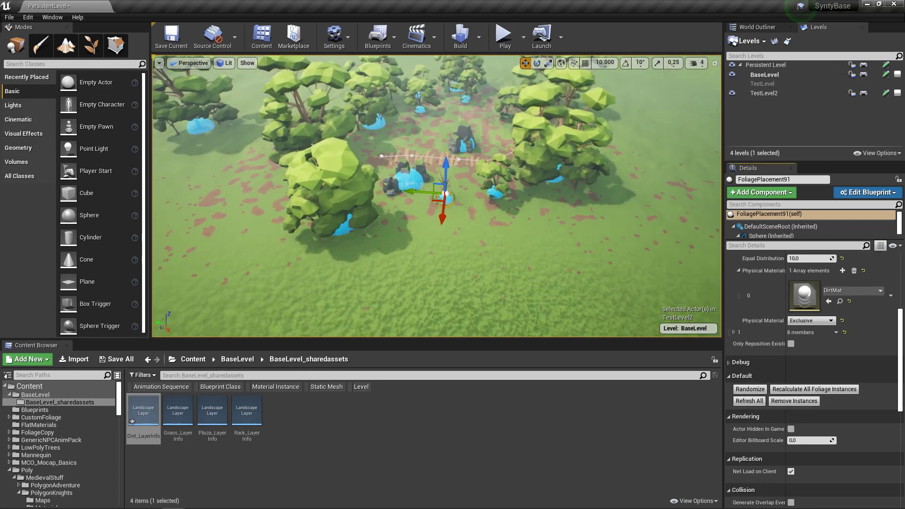
{"action": "key", "text": "w"}
{"action": "right_click_drag", "start_coordinate": [439, 203], "coordinate": [440, 182]}
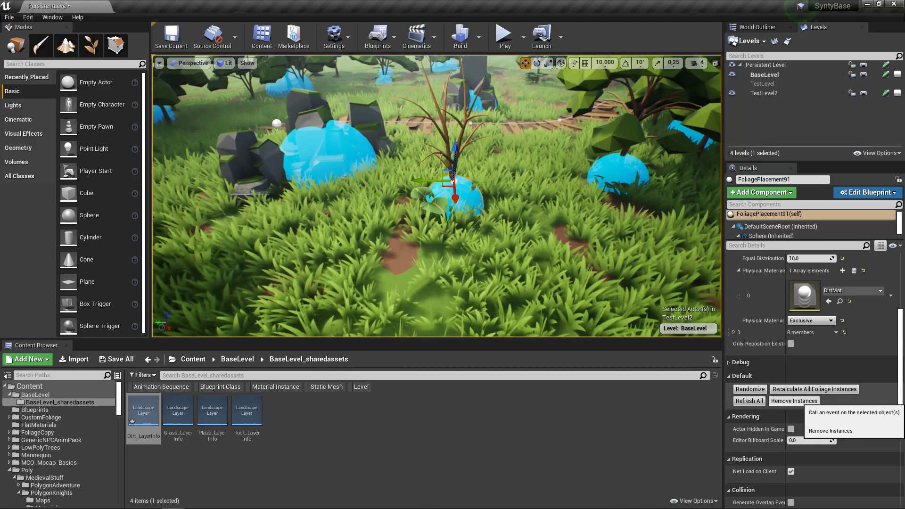
{"action": "left_click", "coordinate": [800, 401]}
{"action": "key", "text": "d"}
{"action": "right_click_drag", "start_coordinate": [495, 212], "coordinate": [497, 203]}
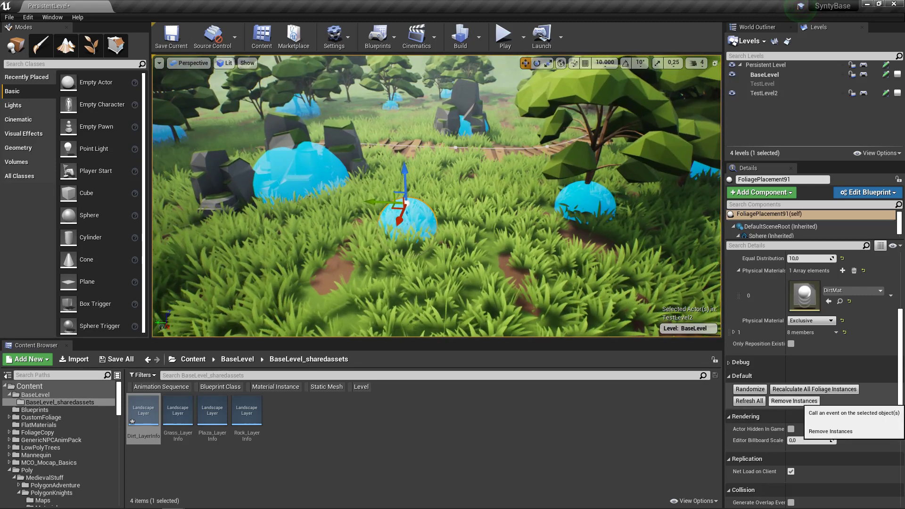
Step: Regenerate the selected actor's foliage by randomizing its instances
{"action": "key", "text": "a"}
{"action": "right_click_drag", "start_coordinate": [495, 213], "coordinate": [504, 211]}
{"action": "key", "text": "s"}
{"action": "left_click", "coordinate": [754, 389]}
Step: Delete the foliage placement actor without removing its instances, and undo the deletion
{"action": "key", "text": "a"}
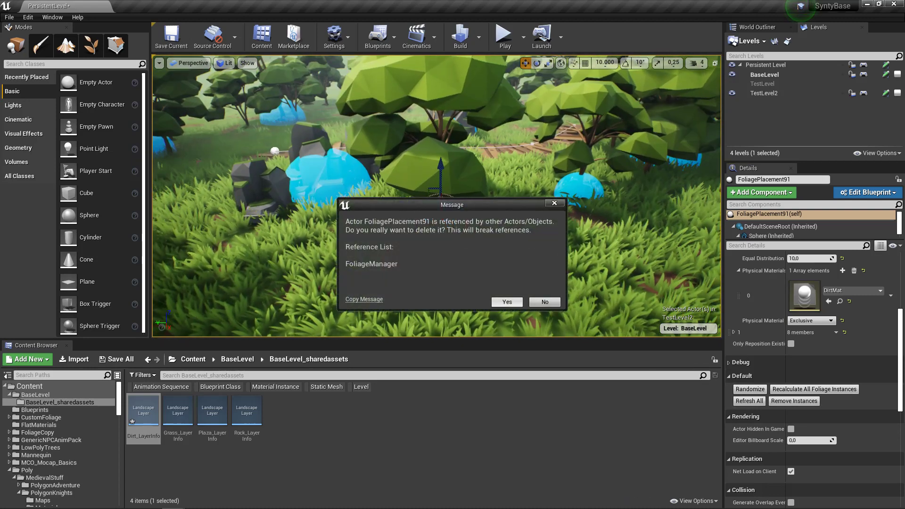
{"action": "key", "text": "Return"}
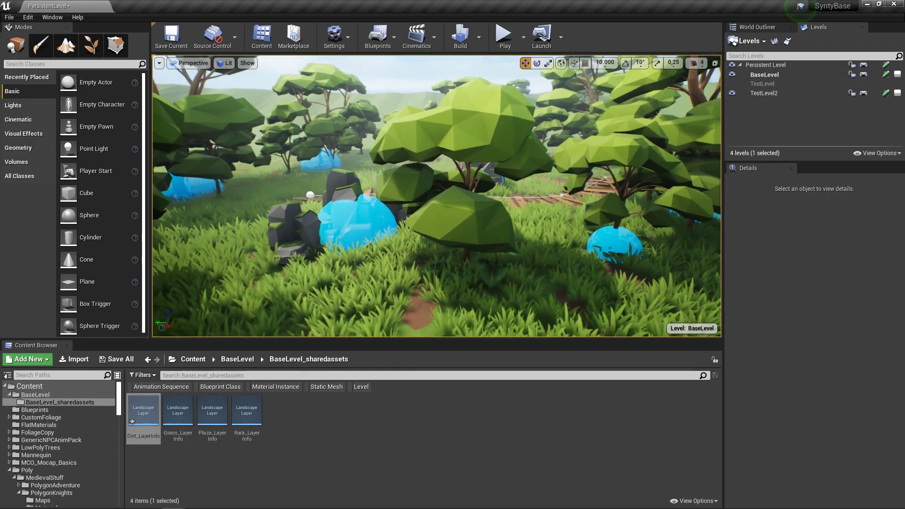
{"action": "key", "text": "ctrl+z"}
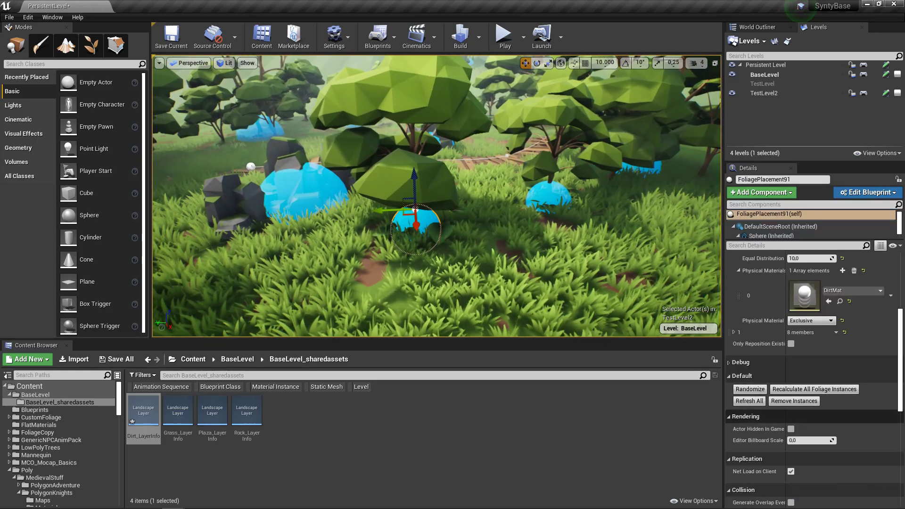
Step: Remove the foliage placement actor's instances and delete the actor despite its FoliageManager reference
{"action": "left_click", "coordinate": [798, 401]}
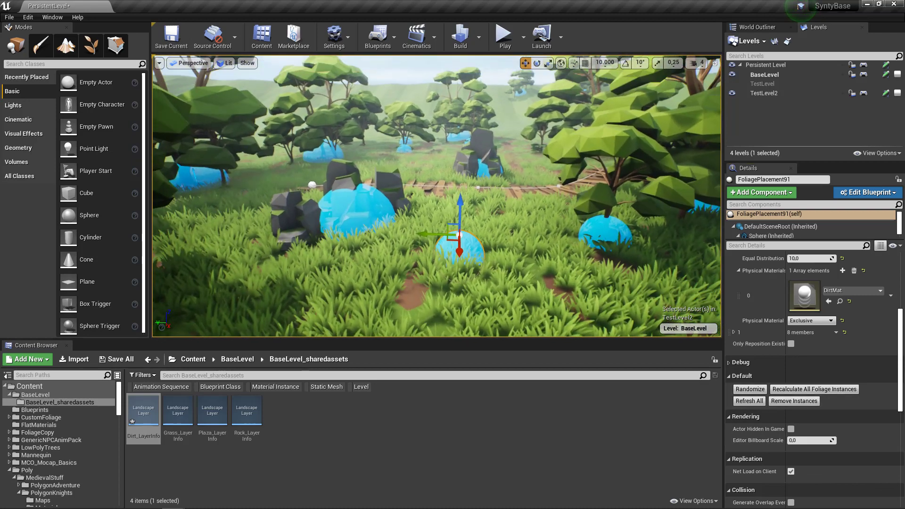
{"action": "key", "text": "Delete"}
{"action": "key", "text": "Return"}
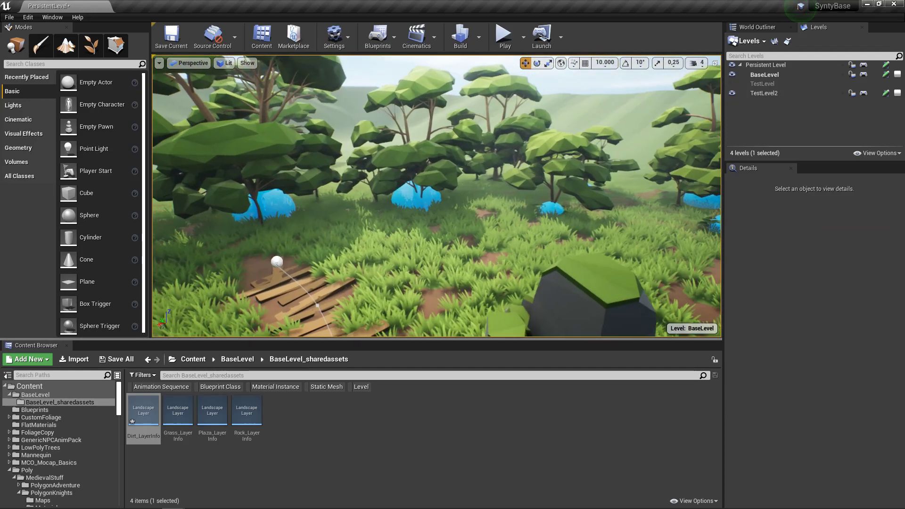
Step: Select the rock cluster's foliage placement actor beside the plank path and expand the first foliage type in Foliage Spawns entry 0
{"action": "right_click_drag", "start_coordinate": [436, 196], "coordinate": [364, 222]}
{"action": "left_click", "coordinate": [378, 226]}
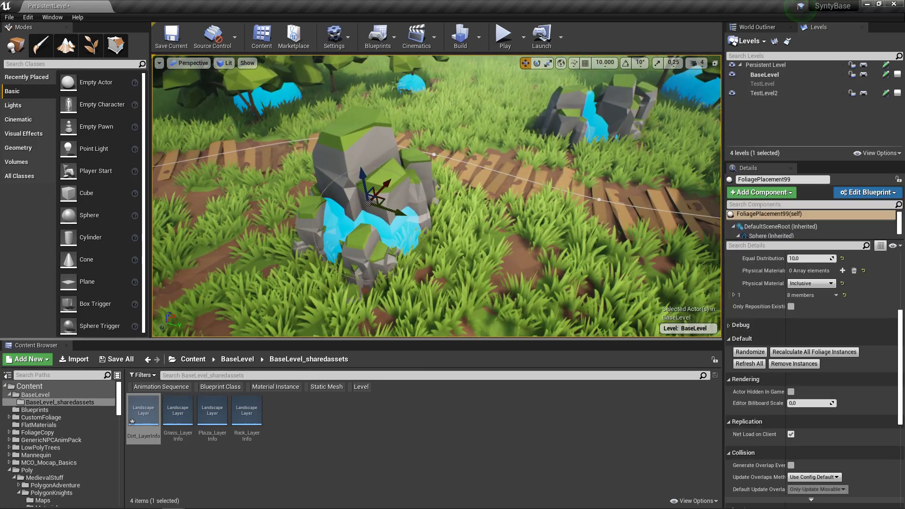
{"action": "scroll", "coordinate": [739, 421], "scroll_direction": "up", "scroll_amount": 5}
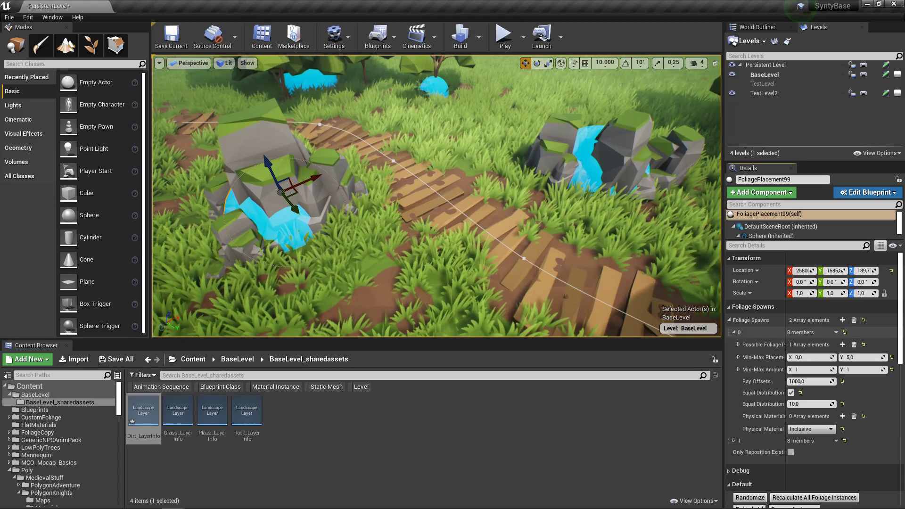
{"action": "left_click", "coordinate": [734, 333]}
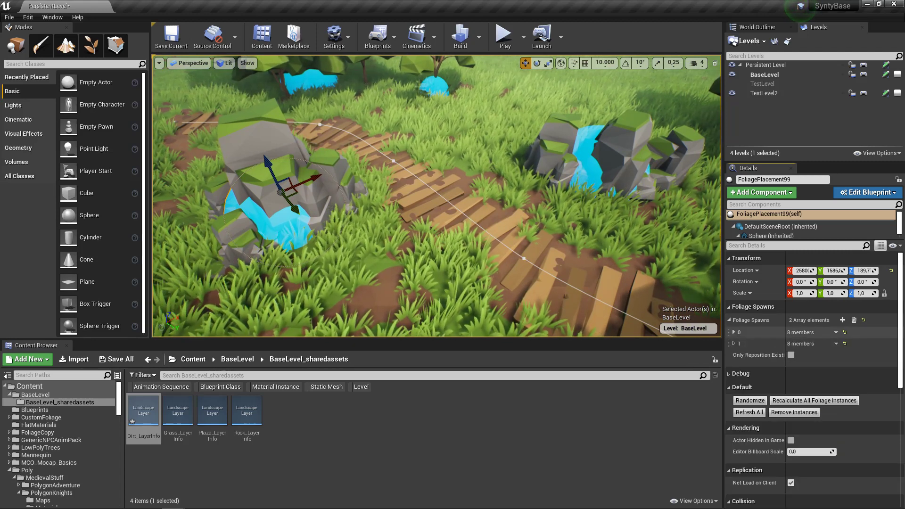
{"action": "left_click", "coordinate": [734, 332]}
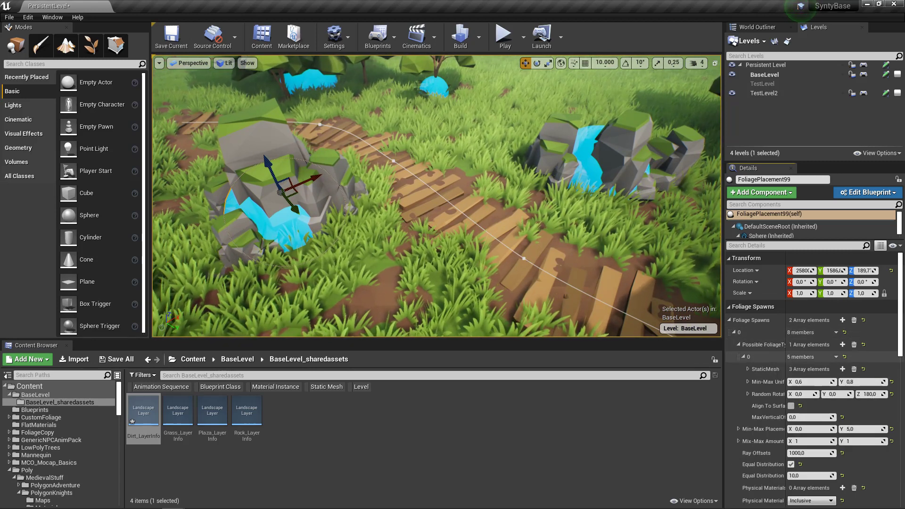
Step: Expand the static meshes of Foliage Spawns entry 0 and review its meshes, scale, rotation and distribution settings
{"action": "scroll", "coordinate": [767, 381], "scroll_direction": "down", "scroll_amount": 2}
{"action": "left_click", "coordinate": [748, 335]}
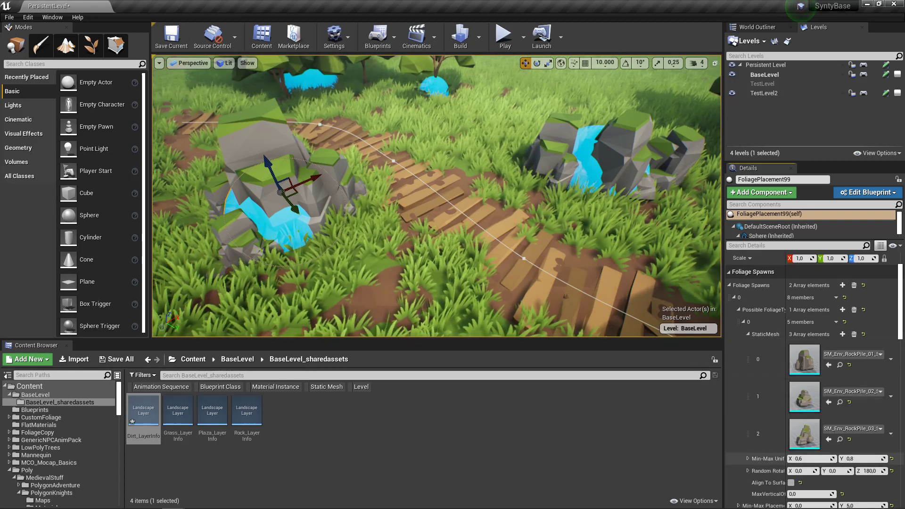
{"action": "scroll", "coordinate": [764, 396], "scroll_direction": "down", "scroll_amount": 3}
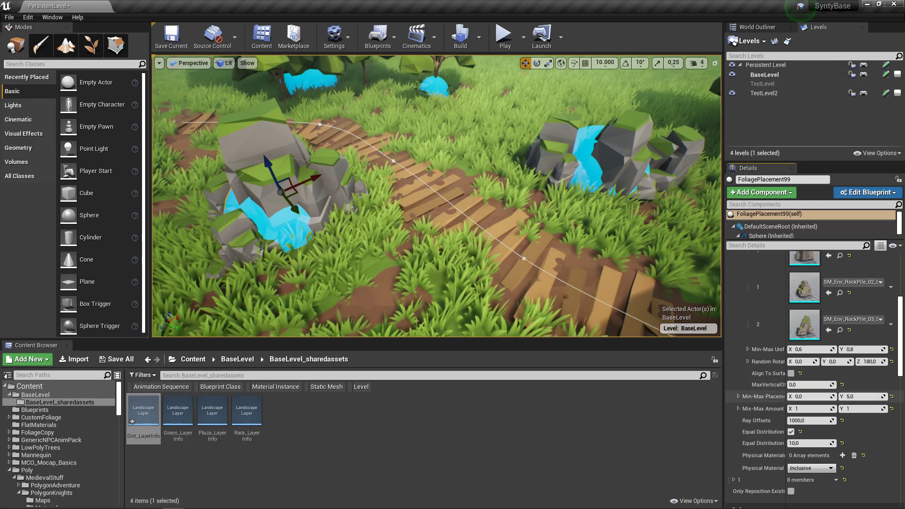
{"action": "scroll", "coordinate": [802, 377], "scroll_direction": "down", "scroll_amount": 2}
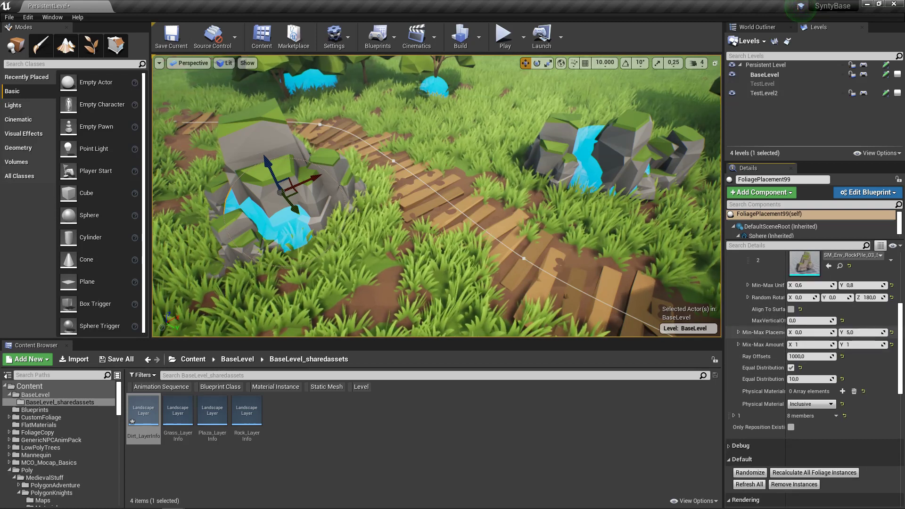
{"action": "scroll", "coordinate": [764, 344], "scroll_direction": "down", "scroll_amount": 1}
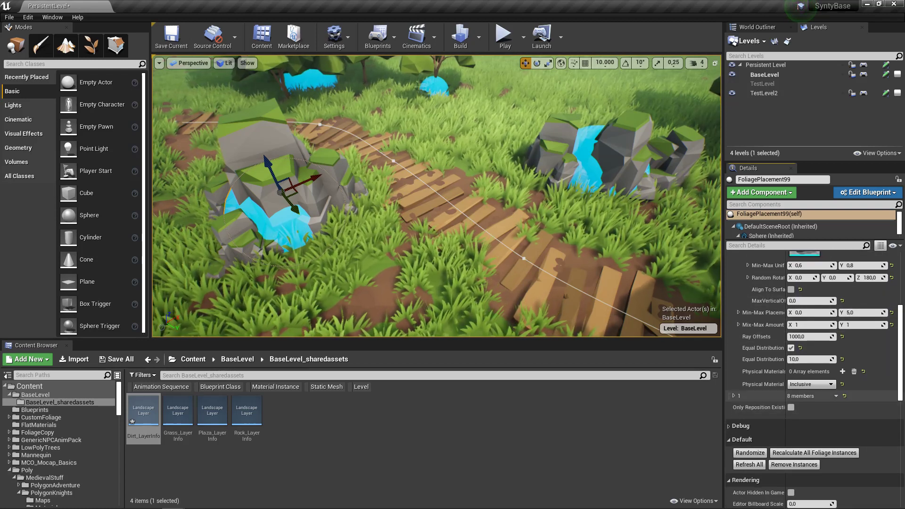
Step: Expand Foliage Spawns entry 1 down to its first foliage type's static meshes and review its placement settings
{"action": "left_click", "coordinate": [733, 396]}
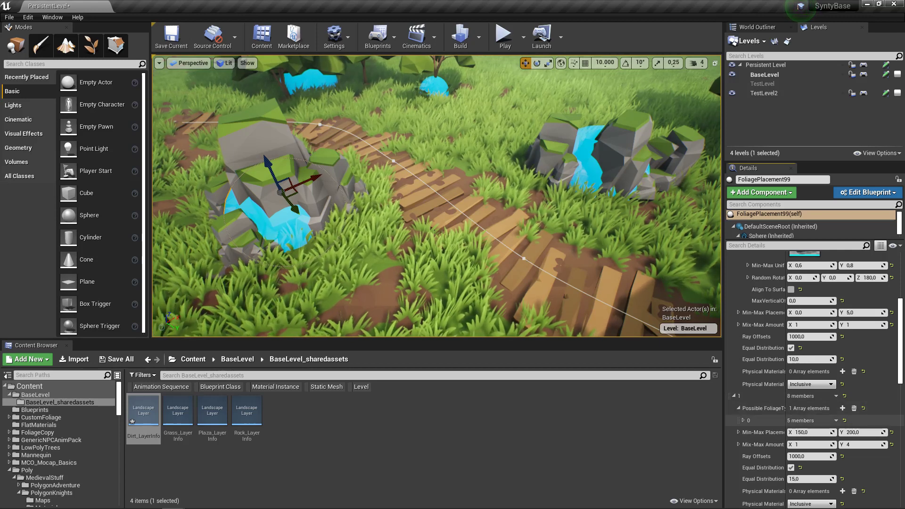
{"action": "left_click", "coordinate": [744, 421]}
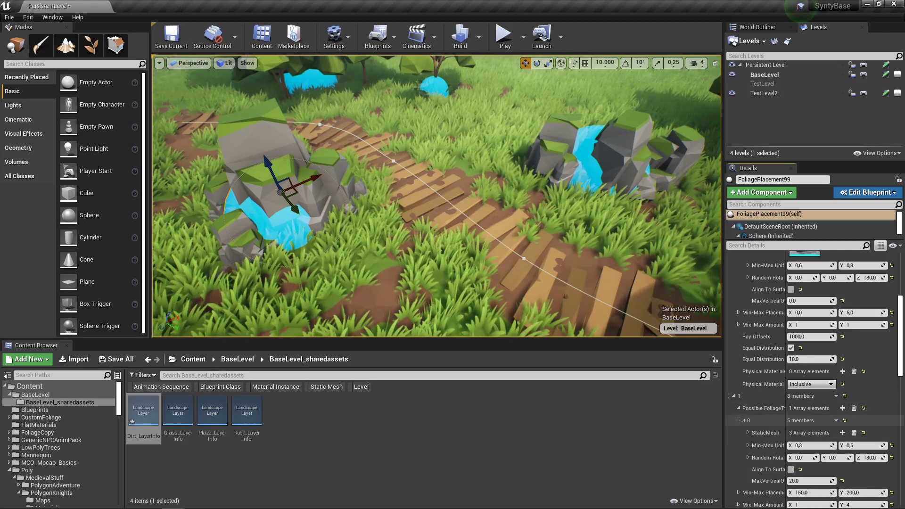
{"action": "scroll", "coordinate": [759, 433], "scroll_direction": "down", "scroll_amount": 1}
{"action": "left_click", "coordinate": [749, 407]}
{"action": "scroll", "coordinate": [815, 377], "scroll_direction": "down", "scroll_amount": 5}
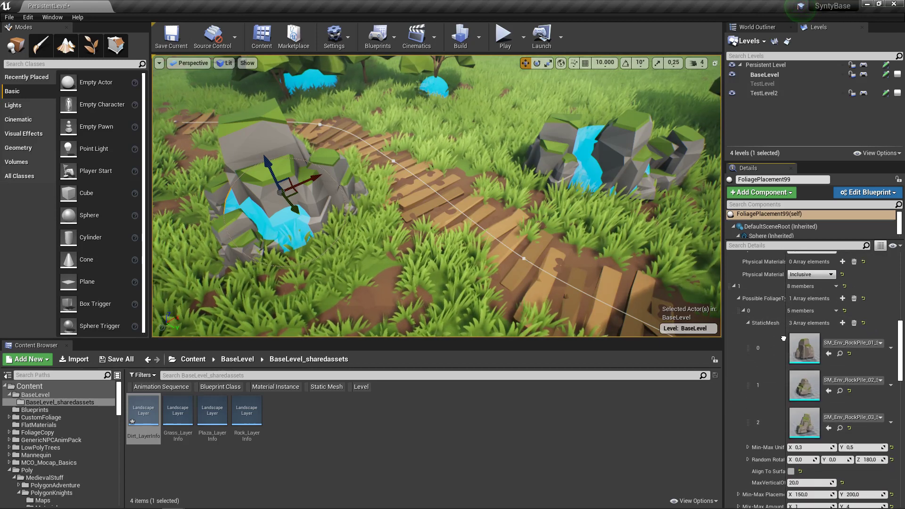
{"action": "scroll", "coordinate": [764, 415], "scroll_direction": "down", "scroll_amount": 1}
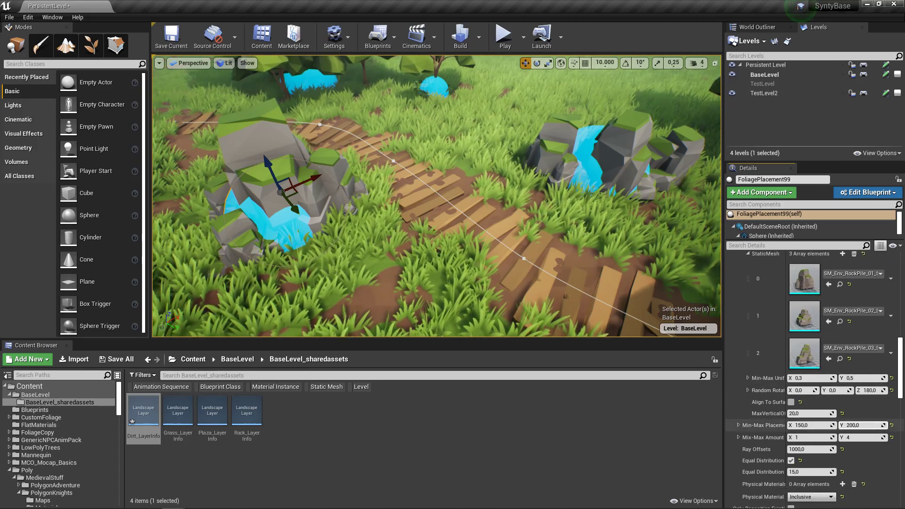
Step: Collapse the Foliage Spawns settings and randomize the selected rock cluster's instances several times
{"action": "right_click_drag", "start_coordinate": [453, 198], "coordinate": [409, 215]}
{"action": "scroll", "coordinate": [777, 320], "scroll_direction": "up", "scroll_amount": 15}
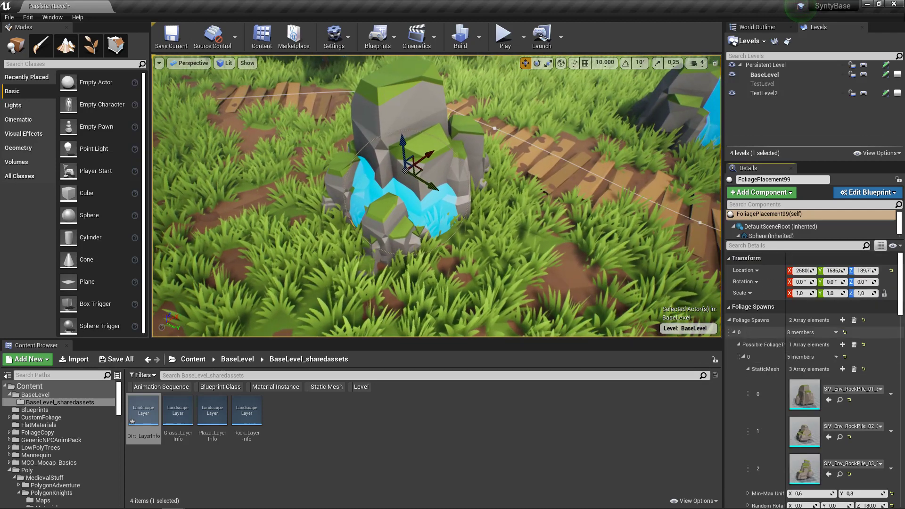
{"action": "left_click", "coordinate": [754, 307]}
{"action": "left_click", "coordinate": [751, 347]}
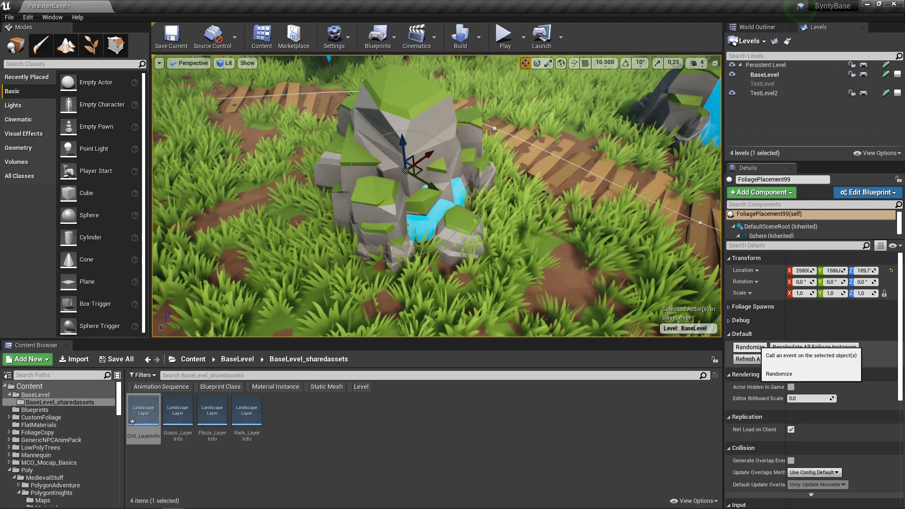
{"action": "left_click", "coordinate": [750, 347]}
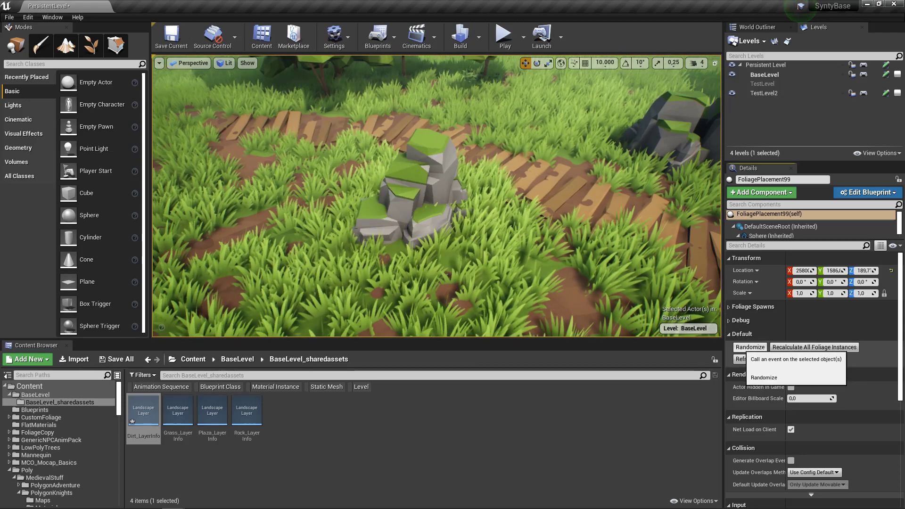
{"action": "left_click", "coordinate": [751, 347]}
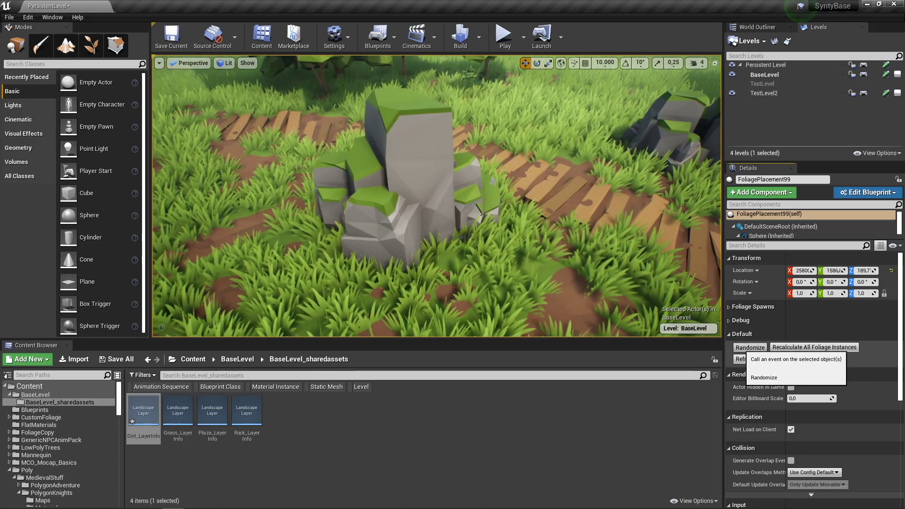
{"action": "left_click", "coordinate": [751, 347]}
{"action": "left_click", "coordinate": [750, 347]}
{"action": "left_click", "coordinate": [751, 347]}
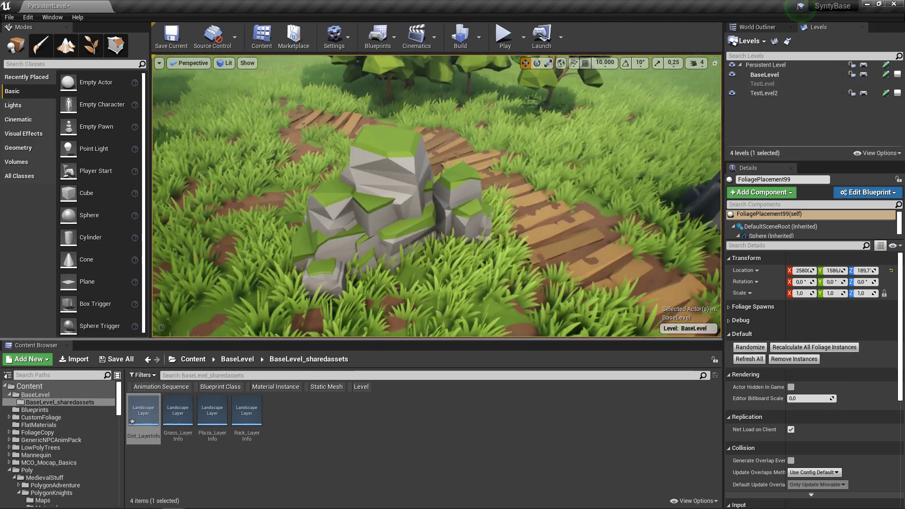
Step: Duplicate the rock foliage placement actor twice beside the plank path to form a larger overlapping cluster, and select the FoliagePlacement103 copy
{"action": "right_click_drag", "start_coordinate": [436, 196], "coordinate": [382, 196]}
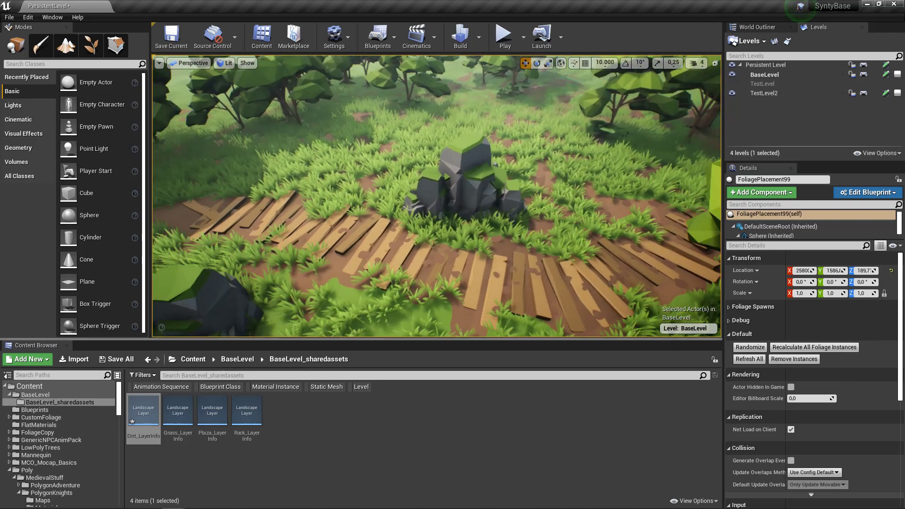
{"action": "left_click_drag", "start_coordinate": [450, 216], "coordinate": [377, 198], "text": "alt"}
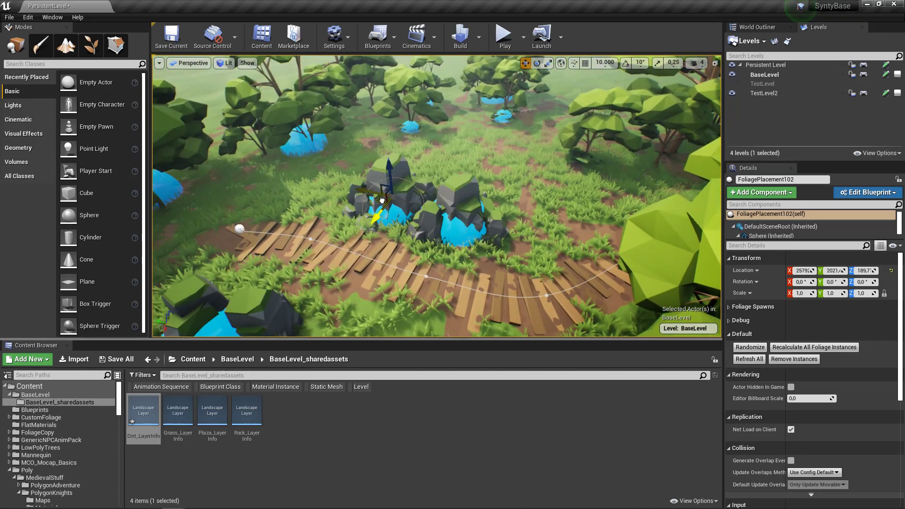
{"action": "key", "text": "ctrl+z"}
{"action": "left_click_drag", "start_coordinate": [426, 166], "coordinate": [407, 169]}
{"action": "left_click", "coordinate": [411, 182]}
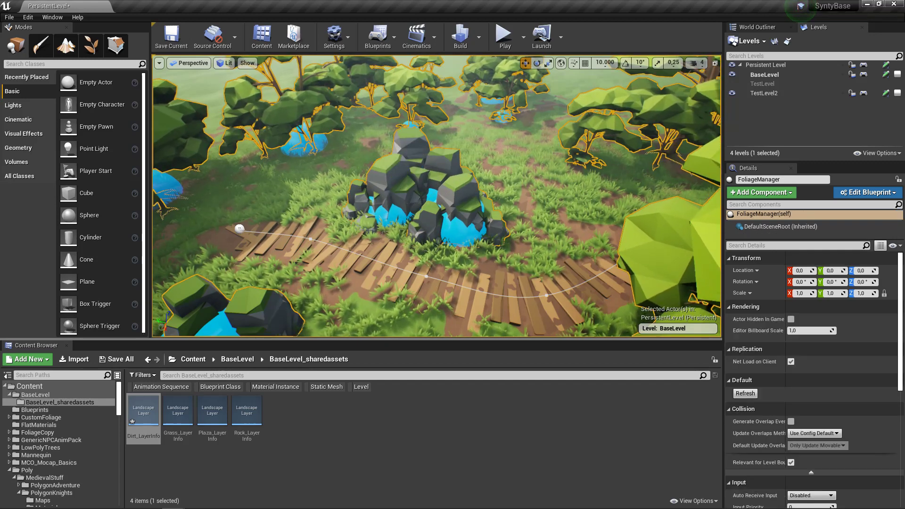
{"action": "left_click", "coordinate": [434, 197]}
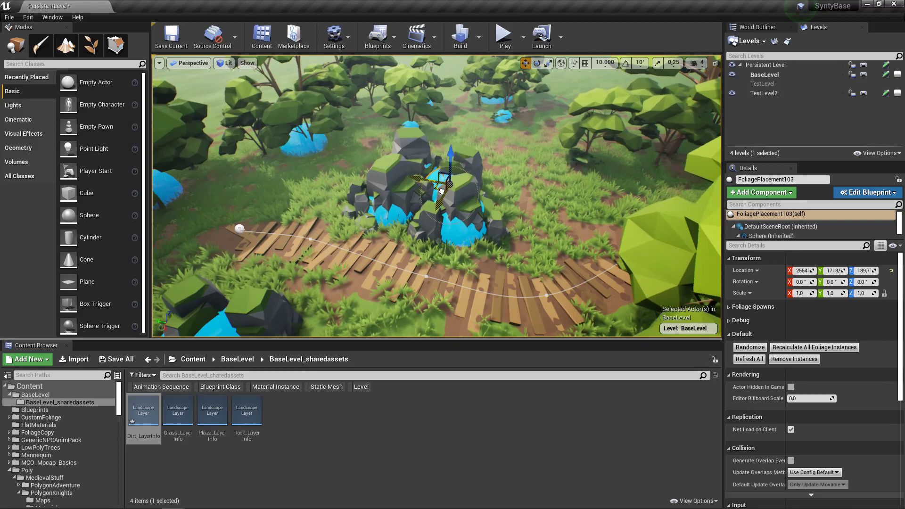
Step: Randomize the foliage instances of FoliagePlacement99 and of its copy FoliagePlacement102 within the combined rock cluster
{"action": "right_click_drag", "start_coordinate": [433, 197], "coordinate": [575, 200]}
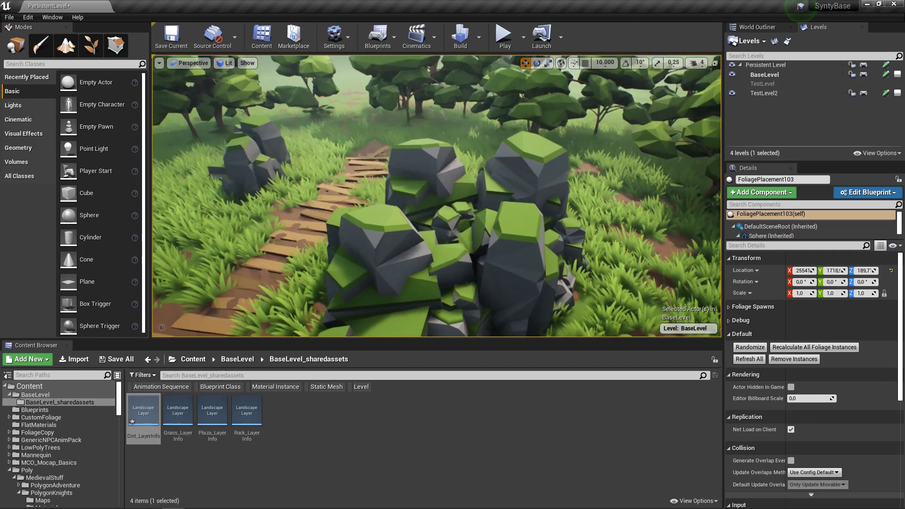
{"action": "right_click_drag", "start_coordinate": [437, 197], "coordinate": [455, 226]}
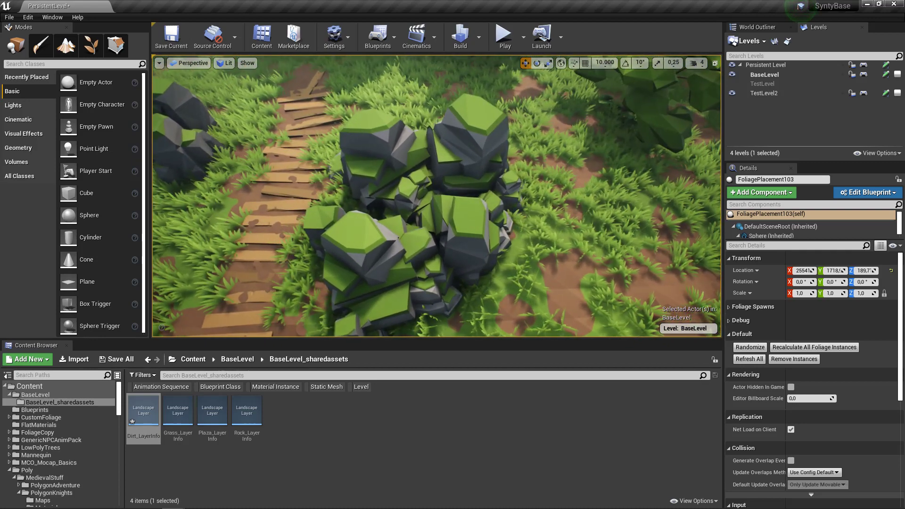
{"action": "right_click_drag", "start_coordinate": [437, 197], "coordinate": [495, 200]}
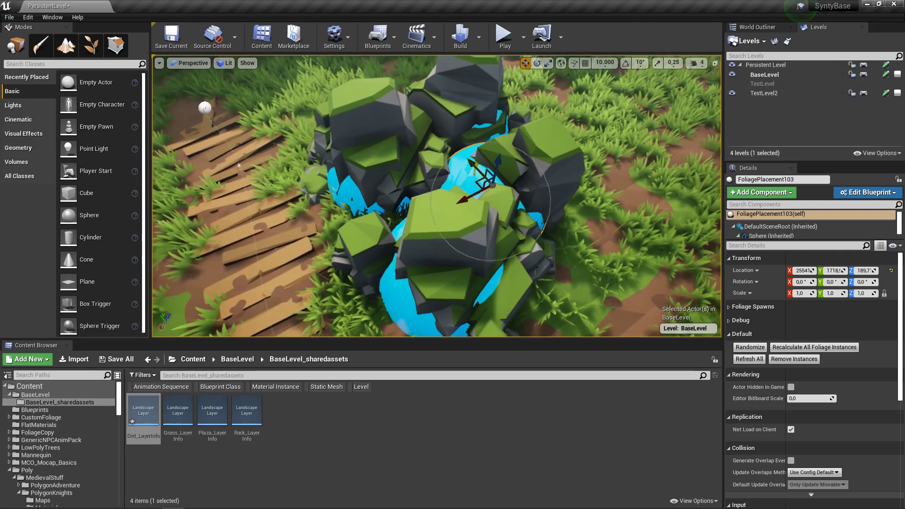
{"action": "right_click_drag", "start_coordinate": [437, 197], "coordinate": [422, 184]}
{"action": "left_click", "coordinate": [455, 283]}
{"action": "left_click", "coordinate": [756, 348]}
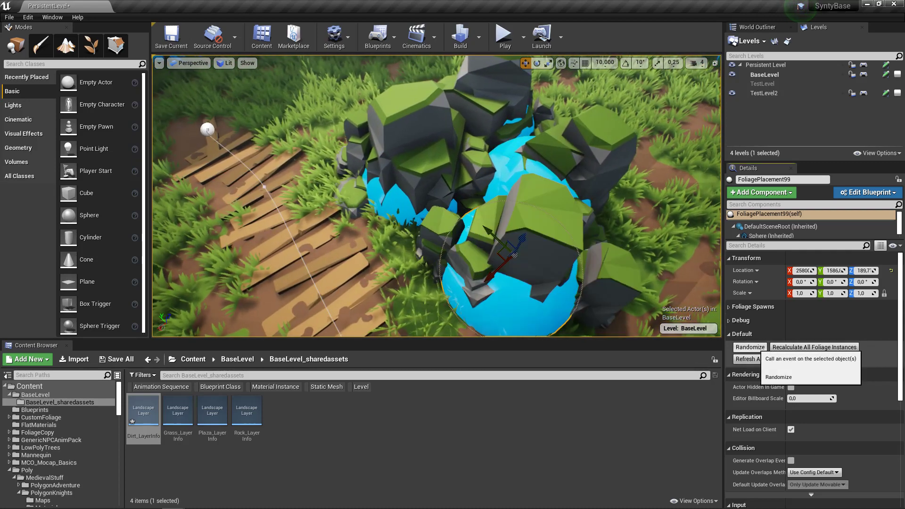
{"action": "left_click", "coordinate": [750, 347]}
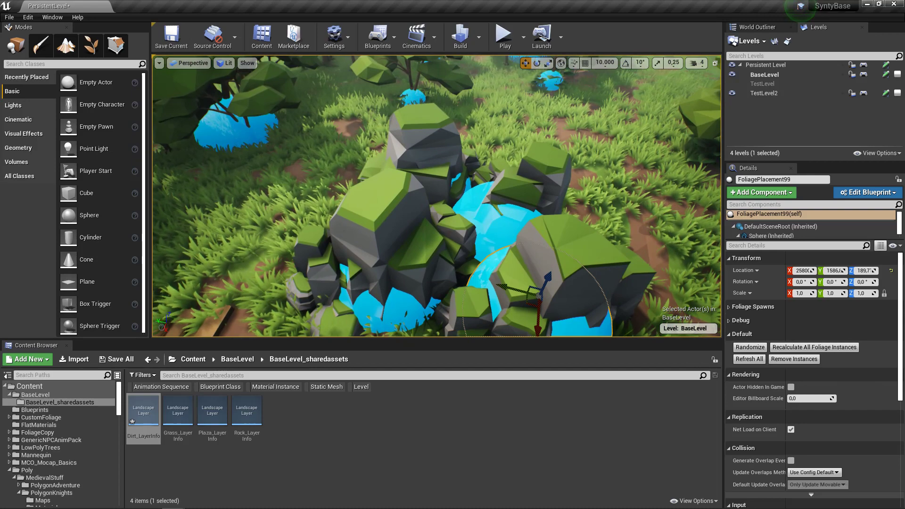
{"action": "left_click", "coordinate": [392, 312]}
{"action": "left_click", "coordinate": [750, 348]}
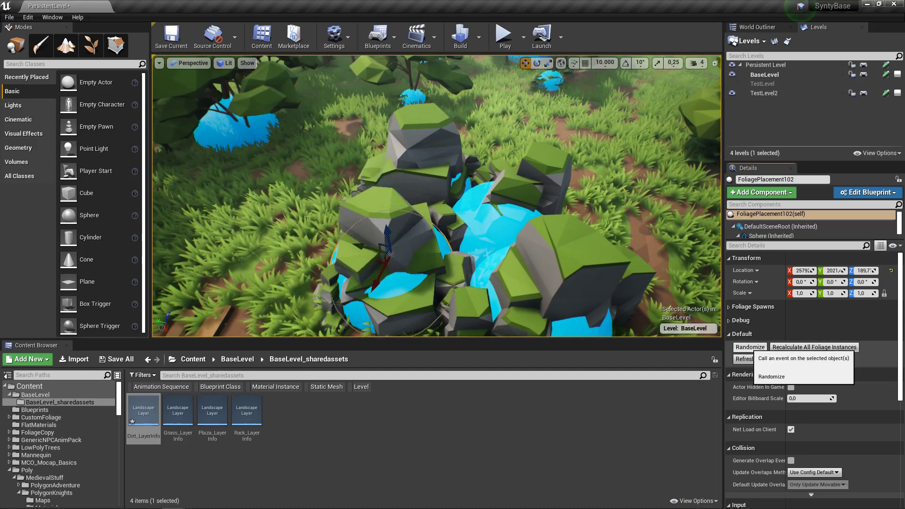
Step: Examine the combined rock cluster, the plank path and the surrounding tree clearing from several angles and distances
{"action": "right_click_drag", "start_coordinate": [519, 226], "coordinate": [511, 249]}
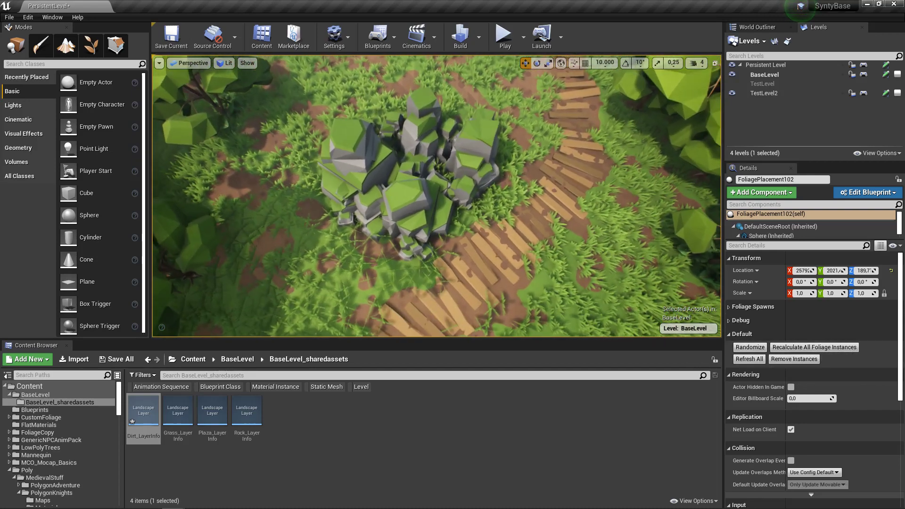
{"action": "right_click_drag", "start_coordinate": [512, 250], "coordinate": [406, 222]}
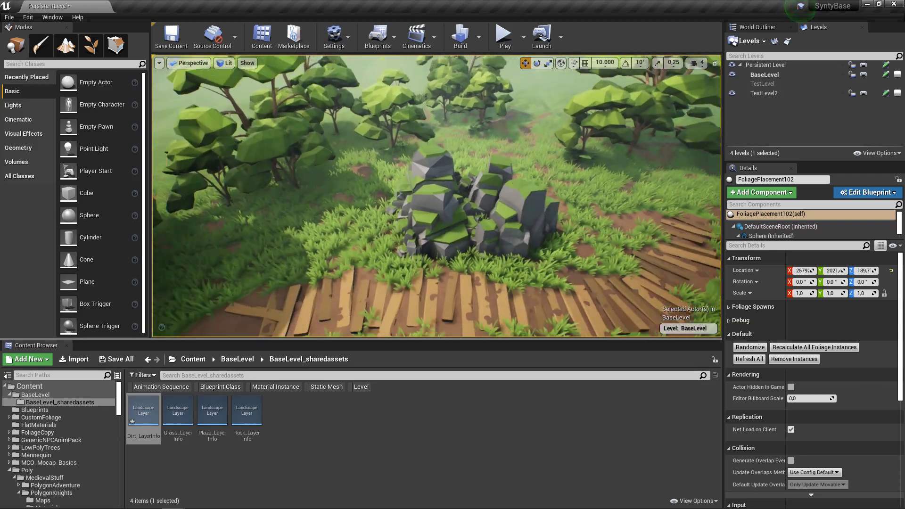
{"action": "scroll", "coordinate": [437, 196], "scroll_direction": "down", "scroll_amount": 3}
{"action": "mouse_move", "coordinate": [437, 196]}
{"action": "right_mouse_down"}
{"action": "mouse_move", "coordinate": [401, 197]}
{"action": "mouse_move", "coordinate": [444, 200]}
{"action": "right_mouse_up"}
{"action": "key", "text": "w"}
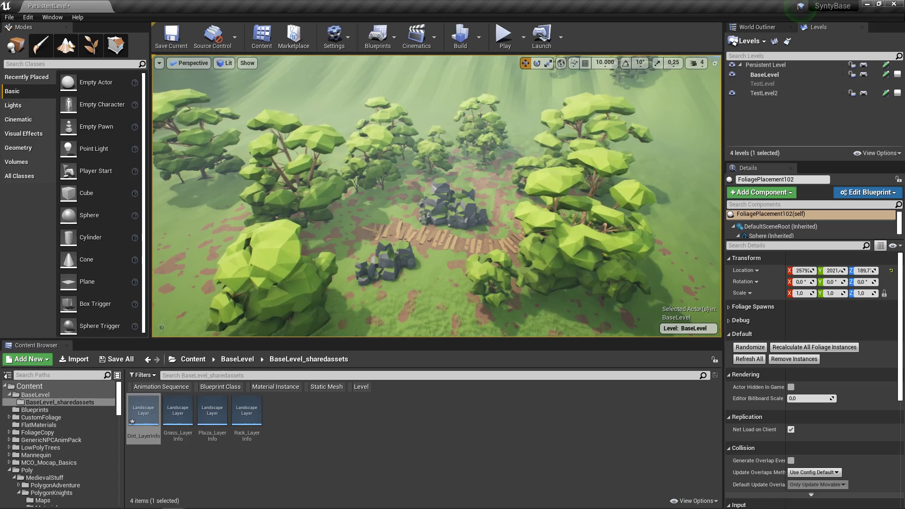
{"action": "key", "text": "w"}
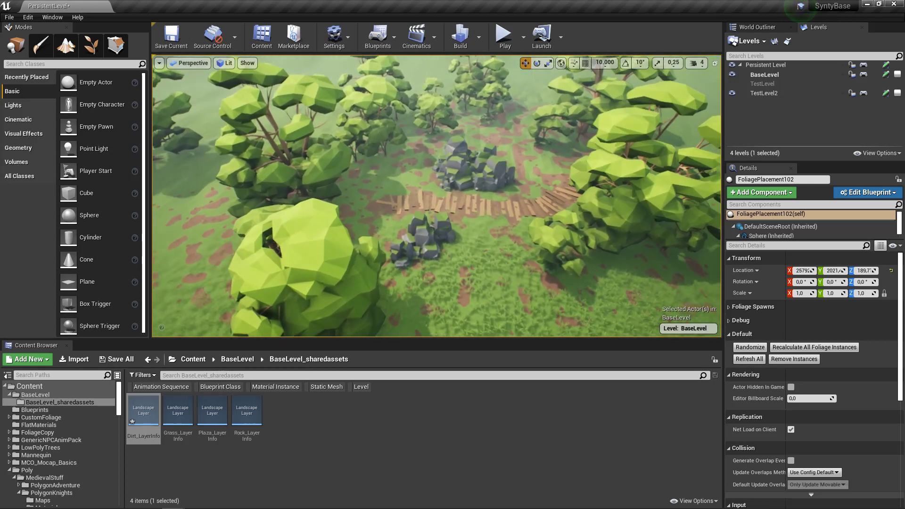
{"action": "left_click", "coordinate": [443, 163]}
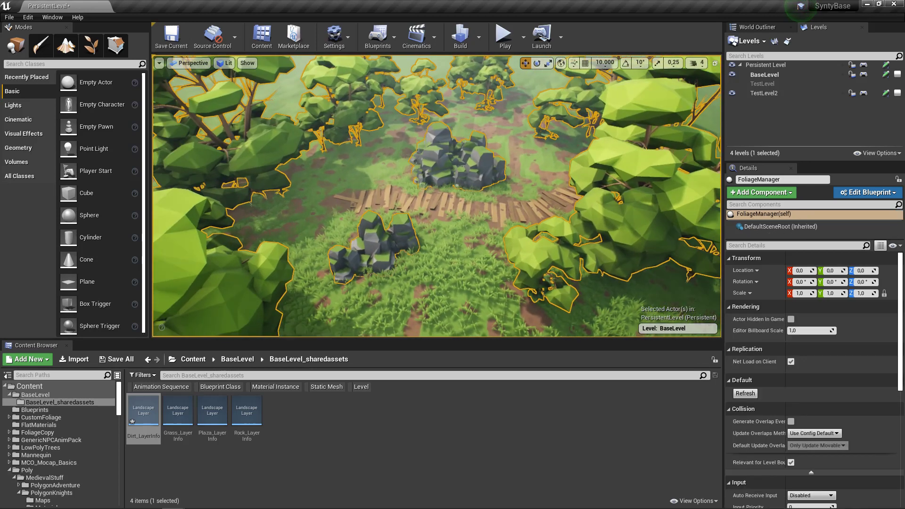
{"action": "key", "text": "s"}
{"action": "right_click_drag", "start_coordinate": [443, 163], "coordinate": [400, 161]}
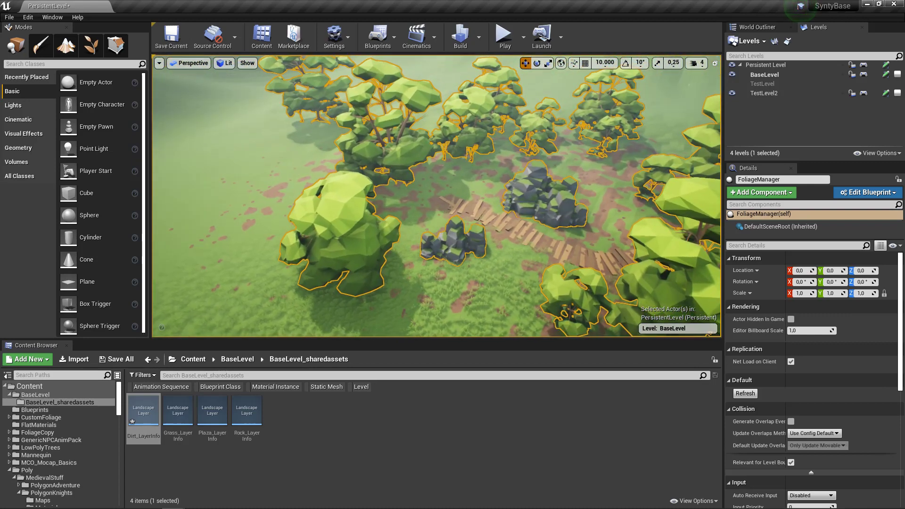
{"action": "key", "text": "Up"}
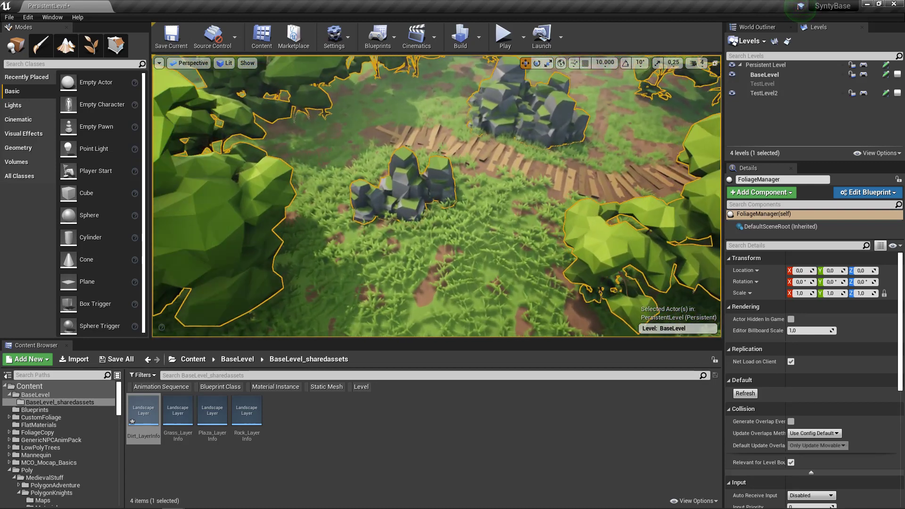
Step: Switch between the Foliage and Place modes and look through the foliage types available for painting
{"action": "left_click", "coordinate": [91, 45]}
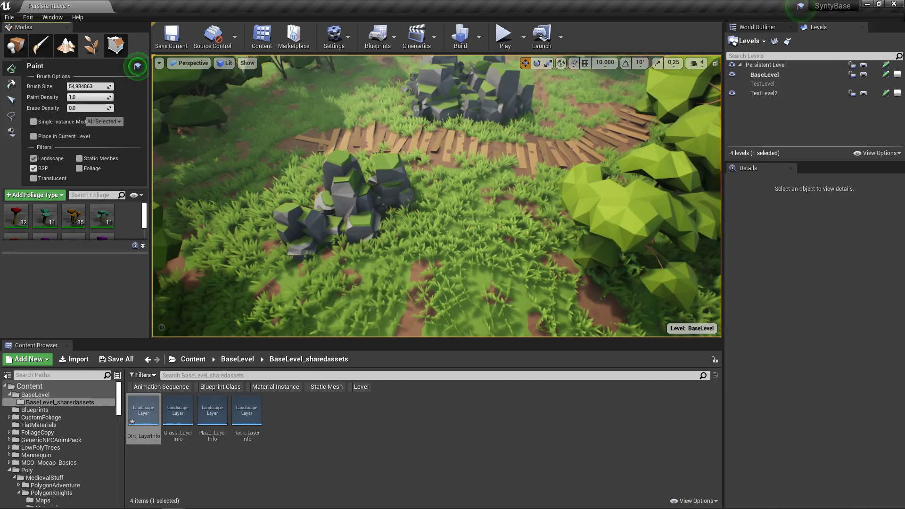
{"action": "scroll", "coordinate": [57, 222], "scroll_direction": "down", "scroll_amount": 1}
{"action": "scroll", "coordinate": [113, 233], "scroll_direction": "up", "scroll_amount": 1}
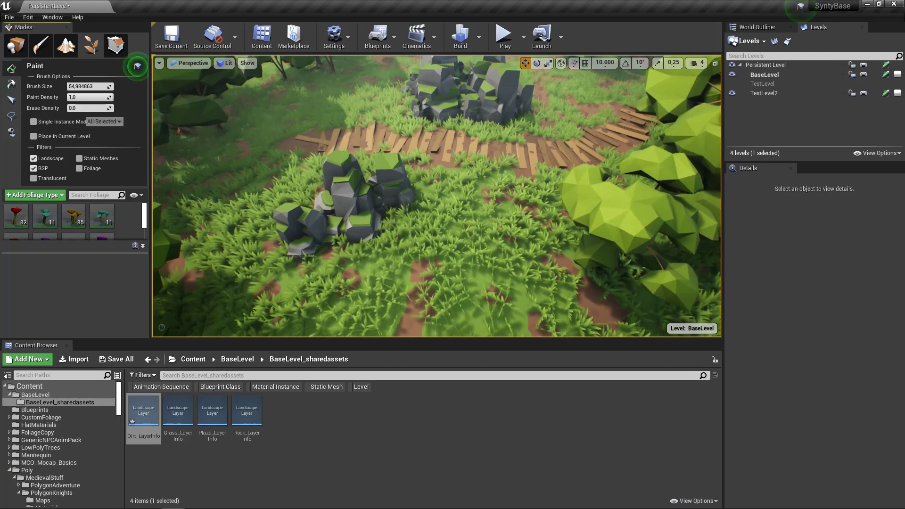
{"action": "left_click", "coordinate": [15, 45]}
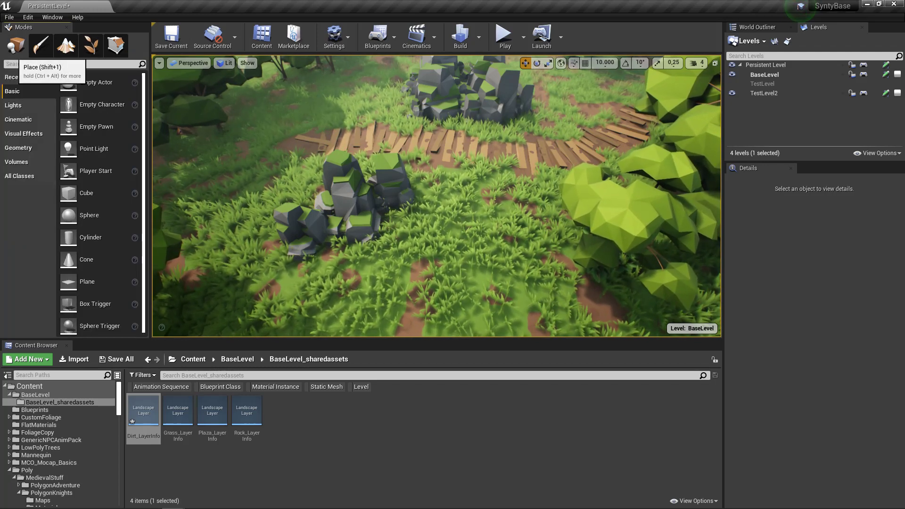
{"action": "key", "text": "s"}
{"action": "right_click_drag", "start_coordinate": [424, 198], "coordinate": [441, 190]}
{"action": "left_click", "coordinate": [91, 45]}
{"action": "scroll", "coordinate": [75, 220], "scroll_direction": "down", "scroll_amount": 5}
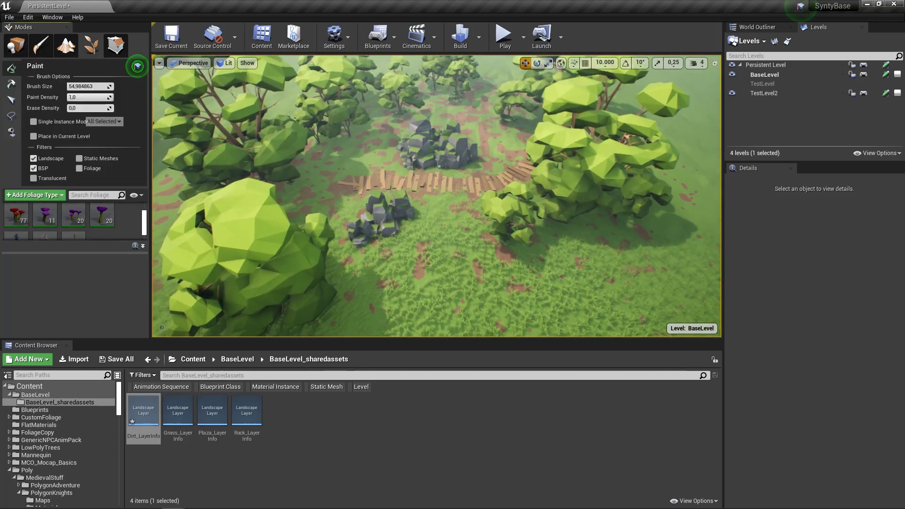
{"action": "scroll", "coordinate": [100, 222], "scroll_direction": "up", "scroll_amount": 6}
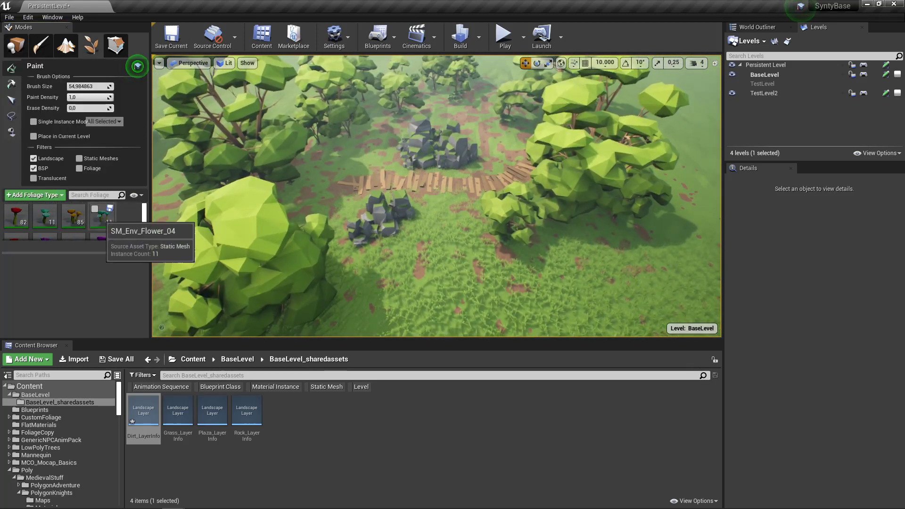
Step: Return to Place mode and examine the tree clearing, rock clusters and plank path from far and near
{"action": "scroll", "coordinate": [73, 222], "scroll_direction": "down", "scroll_amount": 1}
{"action": "left_click", "coordinate": [16, 46]}
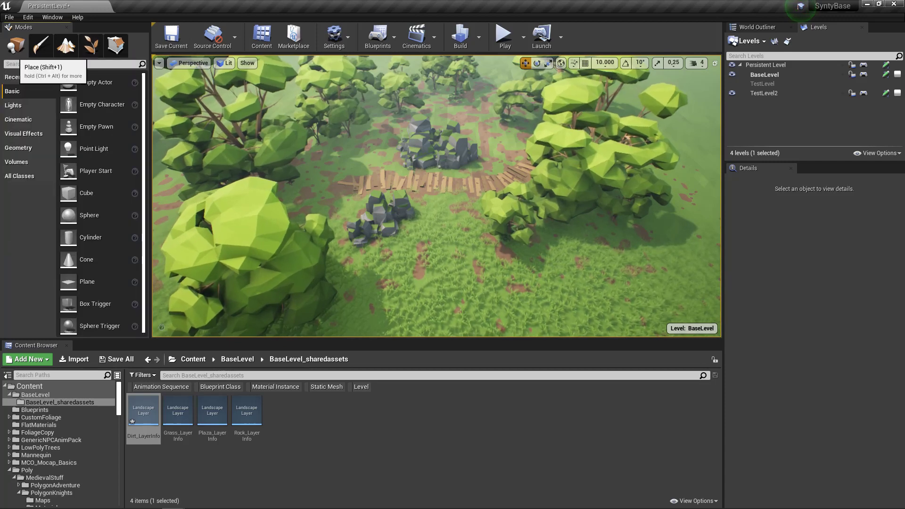
{"action": "key", "text": "s"}
{"action": "right_click_drag", "start_coordinate": [436, 199], "coordinate": [430, 190]}
{"action": "key", "text": "w"}
{"action": "left_click_drag", "start_coordinate": [430, 190], "coordinate": [431, 171]}
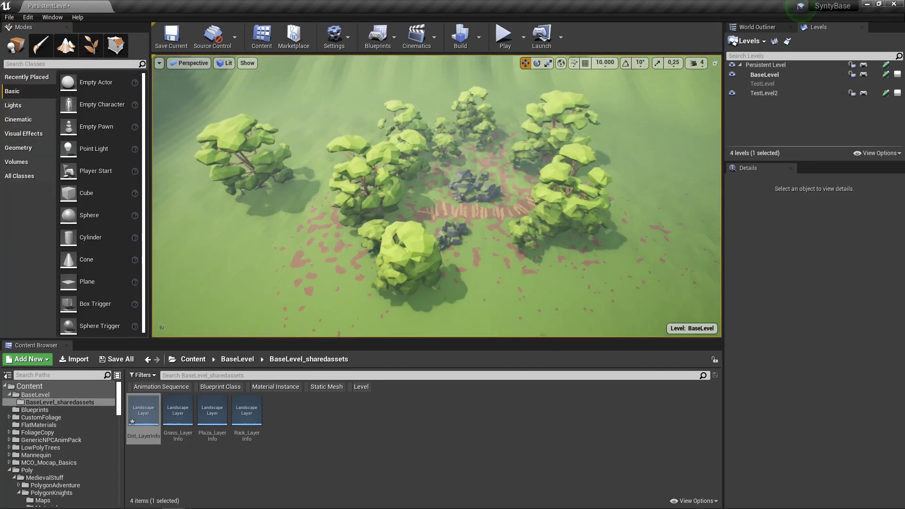
{"action": "right_click_drag", "start_coordinate": [430, 190], "coordinate": [438, 194]}
{"action": "key", "text": "d"}
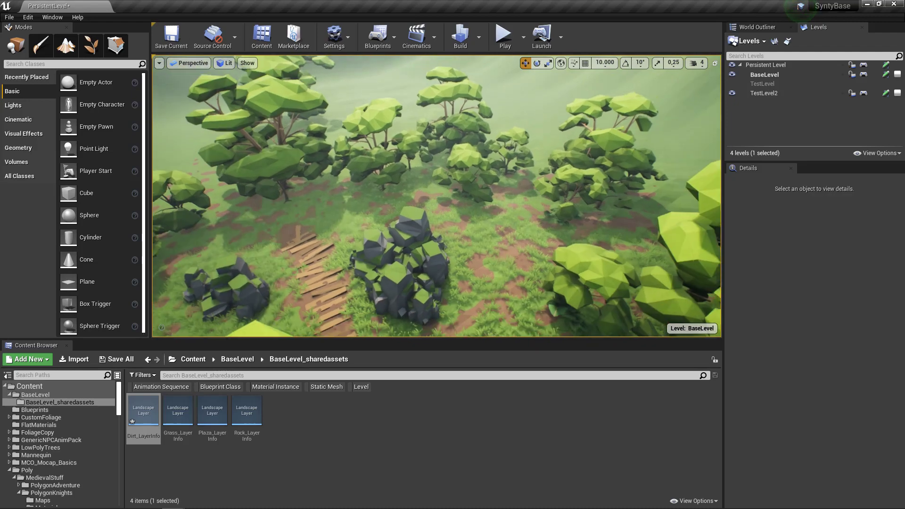
{"action": "key", "text": "a"}
{"action": "mouse_move", "coordinate": [437, 196]}
{"action": "right_mouse_down"}
{"action": "mouse_move", "coordinate": [438, 207]}
{"action": "mouse_move", "coordinate": [445, 196]}
{"action": "right_mouse_up"}
{"action": "key", "text": "w"}
Step: Show the editor helpers, select the small rock cluster's placement actor FoliagePlacement100, and expand the first entry of its Foliage Spawns
{"action": "key", "text": "g"}
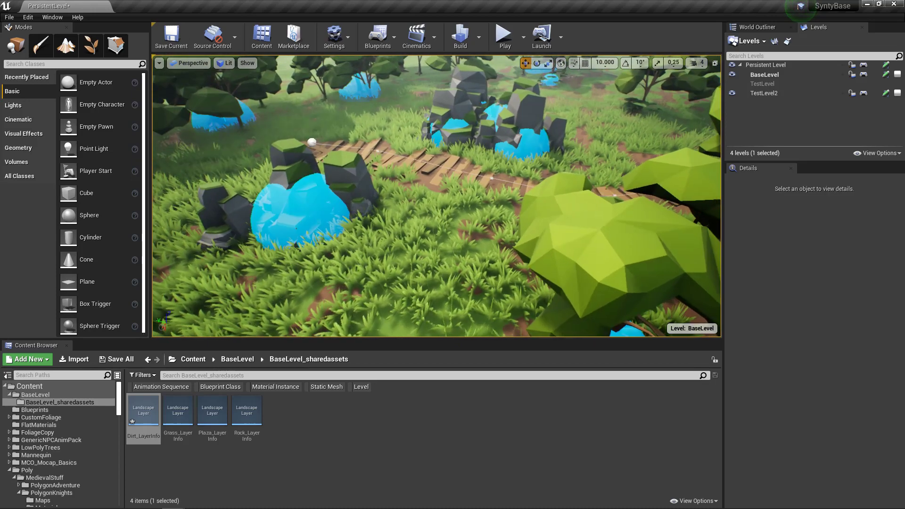
{"action": "left_click", "coordinate": [354, 226]}
{"action": "right_click_drag", "start_coordinate": [354, 225], "coordinate": [344, 225]}
{"action": "key", "text": "a"}
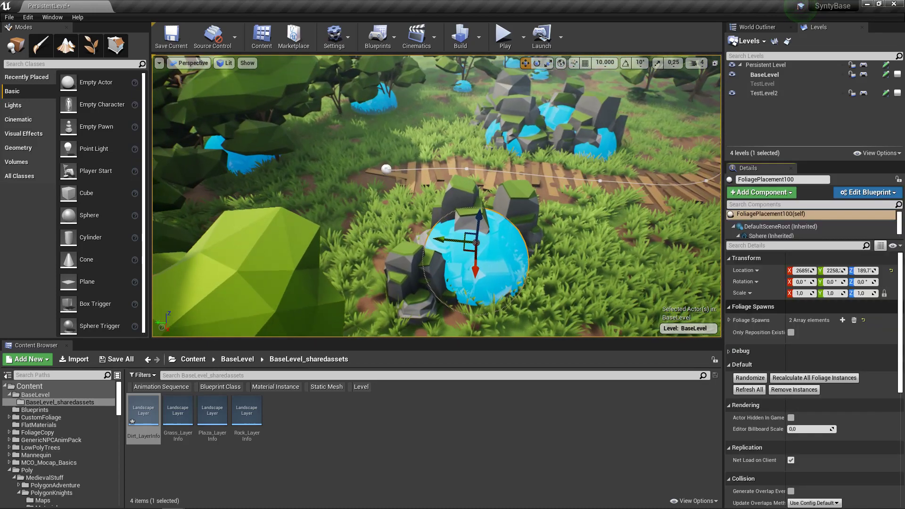
{"action": "left_click", "coordinate": [730, 320]}
{"action": "left_click", "coordinate": [735, 333]}
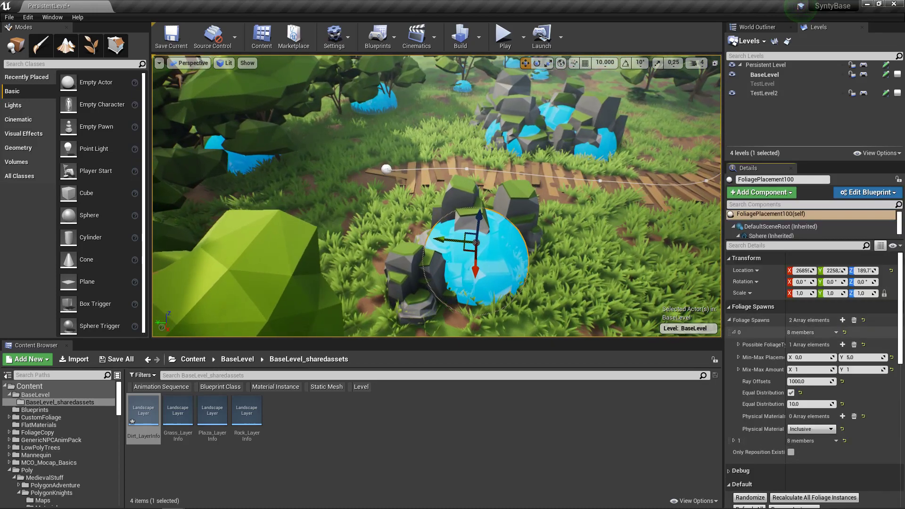
Step: Expand the second foliage spawn entry of the small rock cluster and set its minimum and maximum amount both to 3
{"action": "right_click_drag", "start_coordinate": [613, 264], "coordinate": [566, 267]}
{"action": "key", "text": "d"}
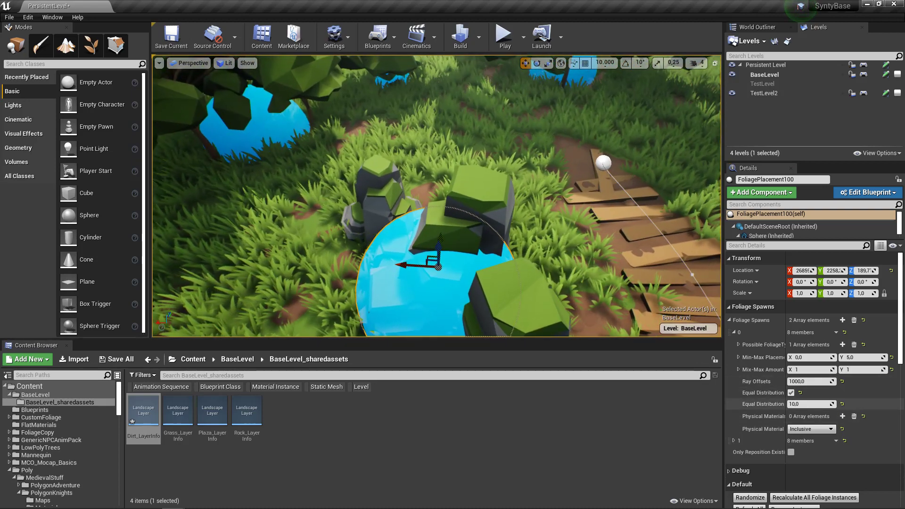
{"action": "key", "text": "s"}
{"action": "right_click_drag", "start_coordinate": [471, 213], "coordinate": [429, 213]}
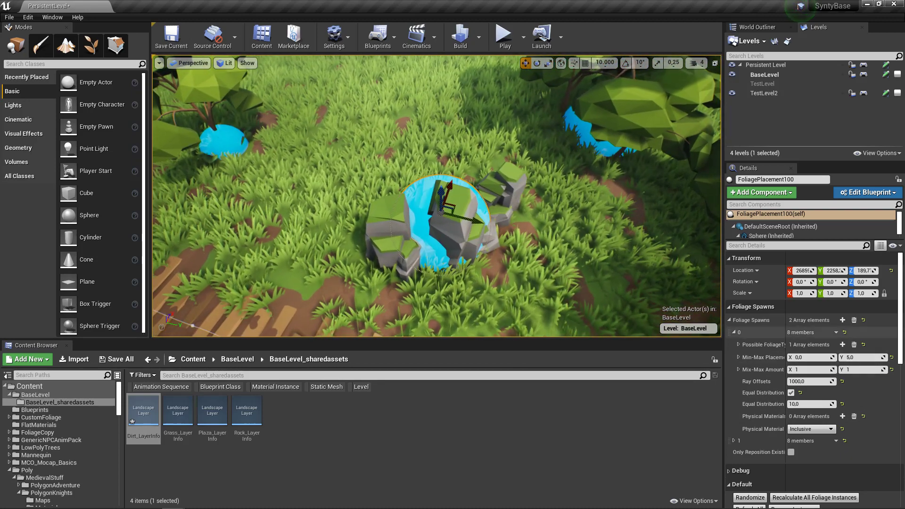
{"action": "left_click", "coordinate": [734, 441]}
{"action": "scroll", "coordinate": [811, 377], "scroll_direction": "down", "scroll_amount": 5}
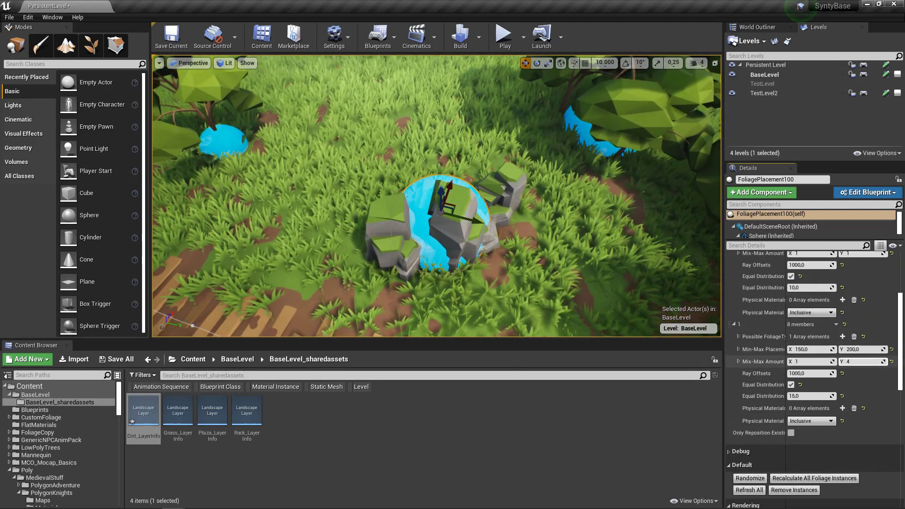
{"action": "left_click", "coordinate": [802, 361]}
{"action": "type", "text": "3"}
{"action": "key", "text": "Tab"}
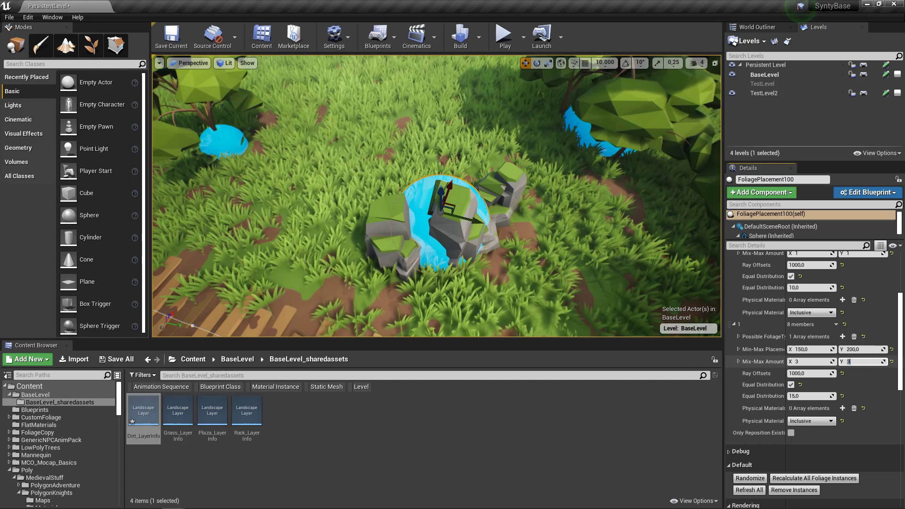
Step: Set the first spawn entry's Equal Distribution Angle Offset to 0 and randomize the rock cluster
{"action": "right_click_drag", "start_coordinate": [811, 337], "coordinate": [812, 482]}
{"action": "left_click", "coordinate": [809, 405]}
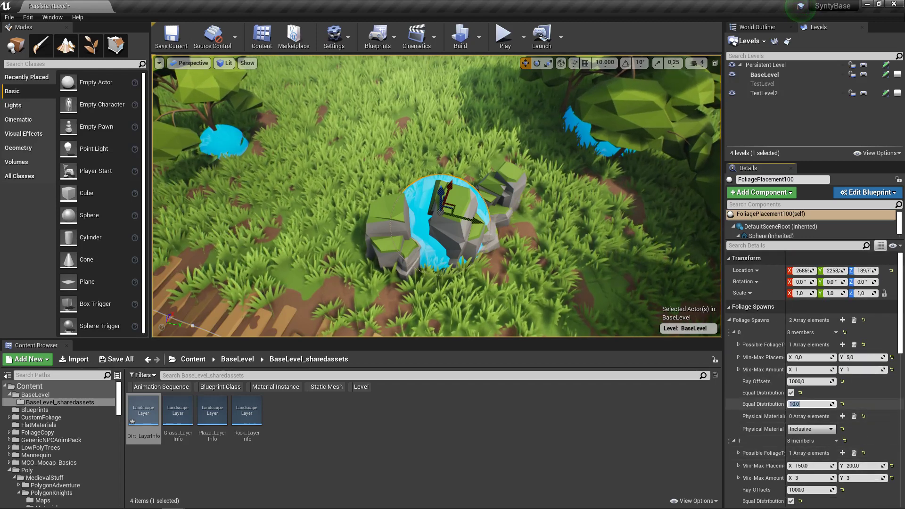
{"action": "type", "text": "0"}
{"action": "key", "text": "Return"}
{"action": "scroll", "coordinate": [811, 377], "scroll_direction": "down", "scroll_amount": 3}
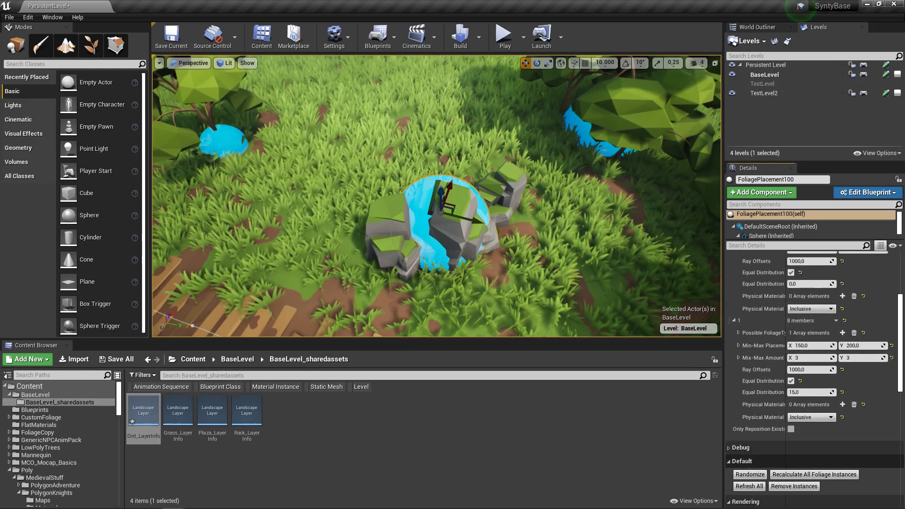
{"action": "left_click", "coordinate": [754, 476]}
Step: Randomize the small rock cluster several times while viewing how its outer rocks are distributed from above
{"action": "right_click_drag", "start_coordinate": [518, 212], "coordinate": [672, 245]}
{"action": "right_click_drag", "start_coordinate": [774, 486], "coordinate": [774, 269]}
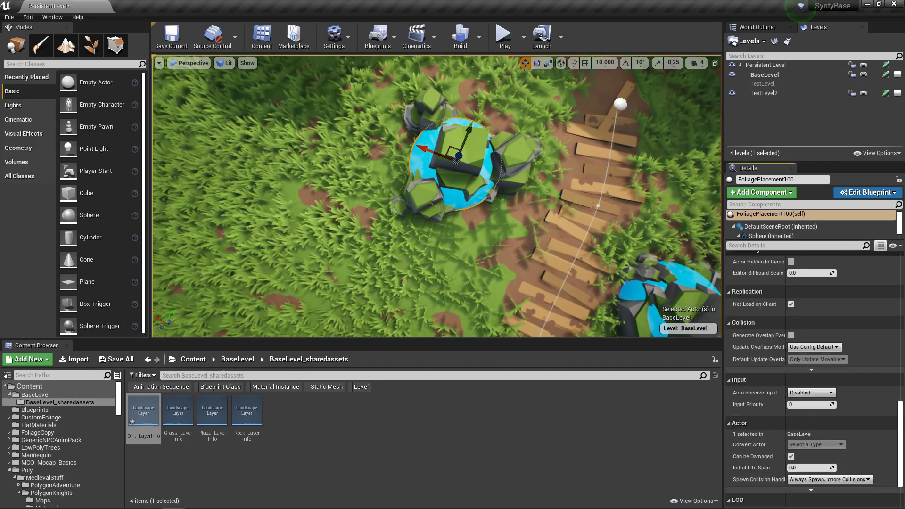
{"action": "scroll", "coordinate": [755, 307], "scroll_direction": "up", "scroll_amount": 3}
{"action": "left_click", "coordinate": [750, 289]}
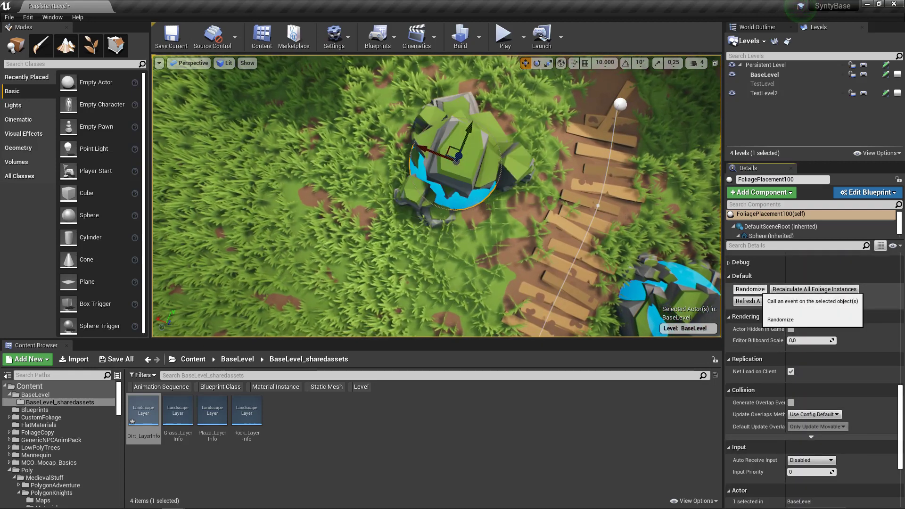
{"action": "left_click", "coordinate": [757, 290]}
{"action": "left_click", "coordinate": [757, 290]}
{"action": "left_click", "coordinate": [757, 289]}
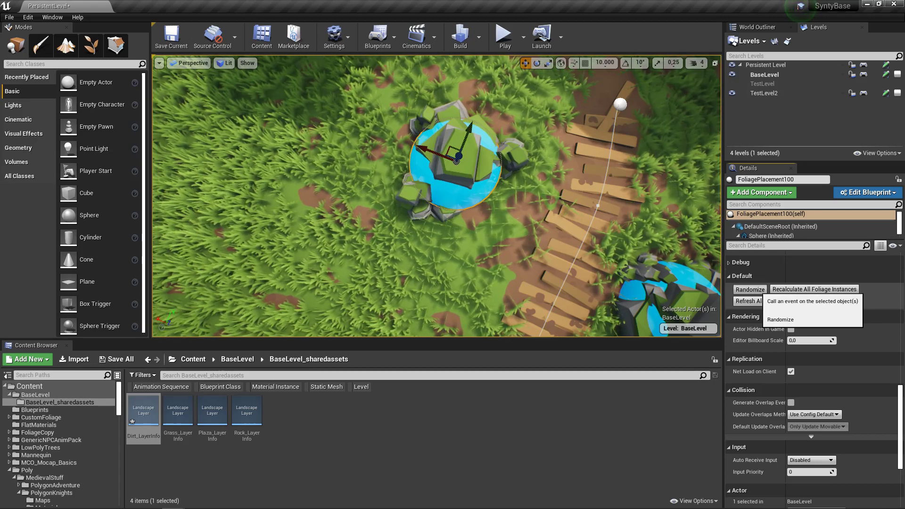
{"action": "left_click", "coordinate": [751, 289]}
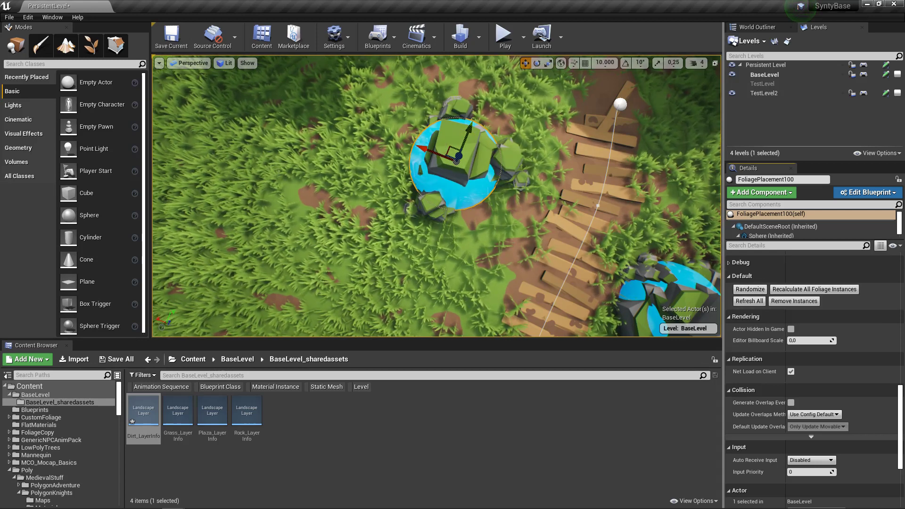
{"action": "right_click_drag", "start_coordinate": [660, 264], "coordinate": [680, 260]}
Step: Turn off Equal Distribution for the second spawn entry and randomize the rock cluster several times
{"action": "scroll", "coordinate": [802, 328], "scroll_direction": "up", "scroll_amount": 6}
{"action": "scroll", "coordinate": [791, 311], "scroll_direction": "up", "scroll_amount": 1}
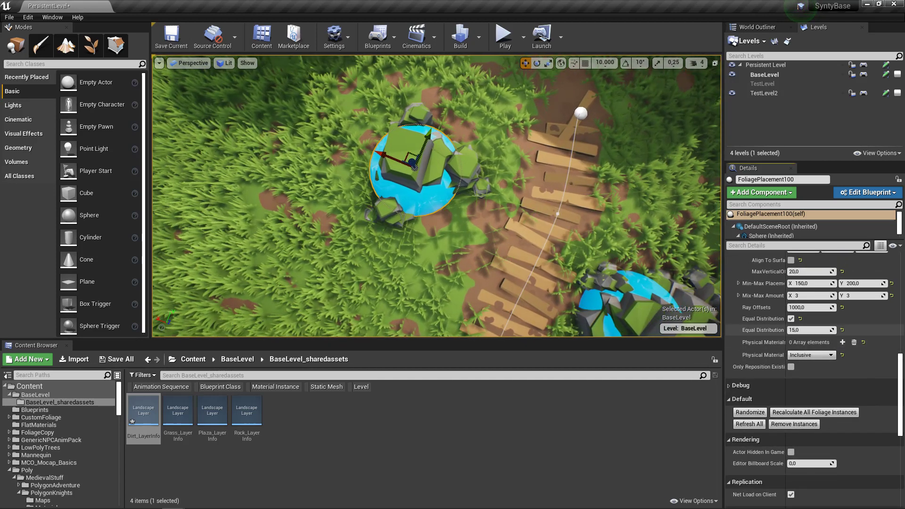
{"action": "left_click", "coordinate": [791, 319]}
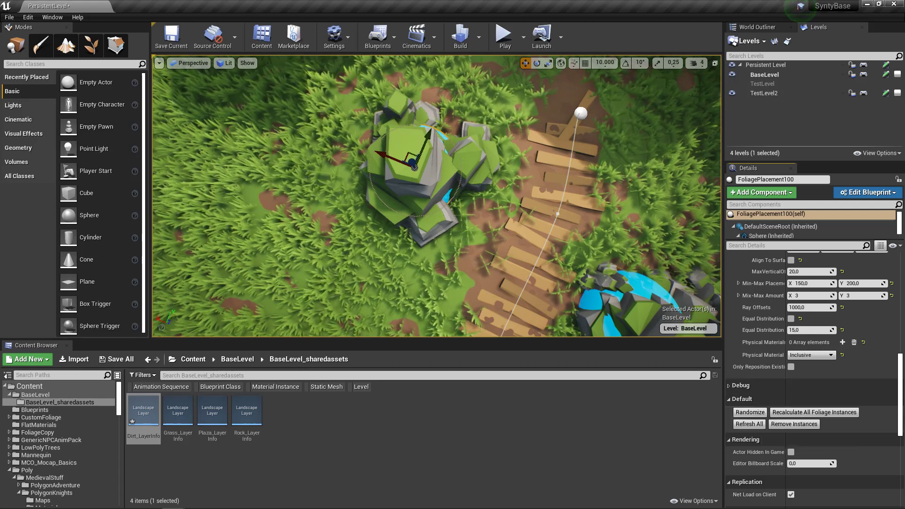
{"action": "left_click", "coordinate": [750, 413]}
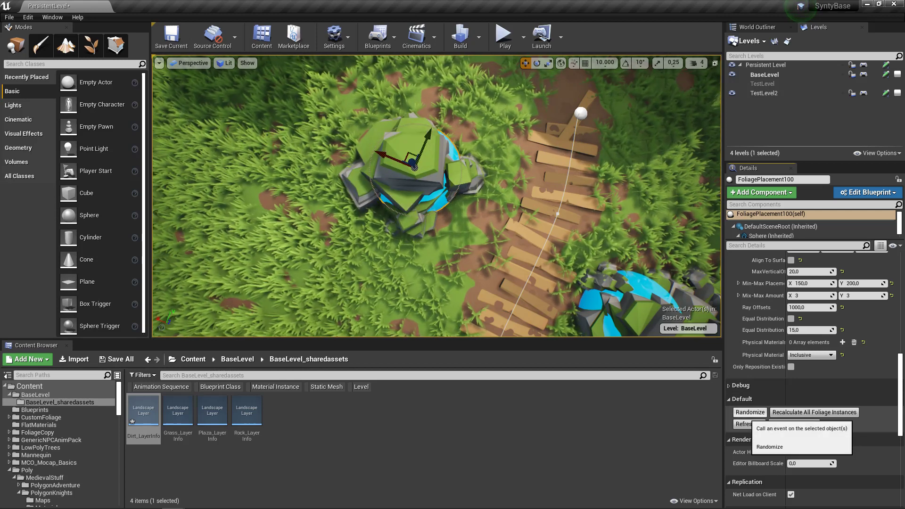
{"action": "left_click", "coordinate": [751, 413]}
{"action": "left_click", "coordinate": [750, 413]}
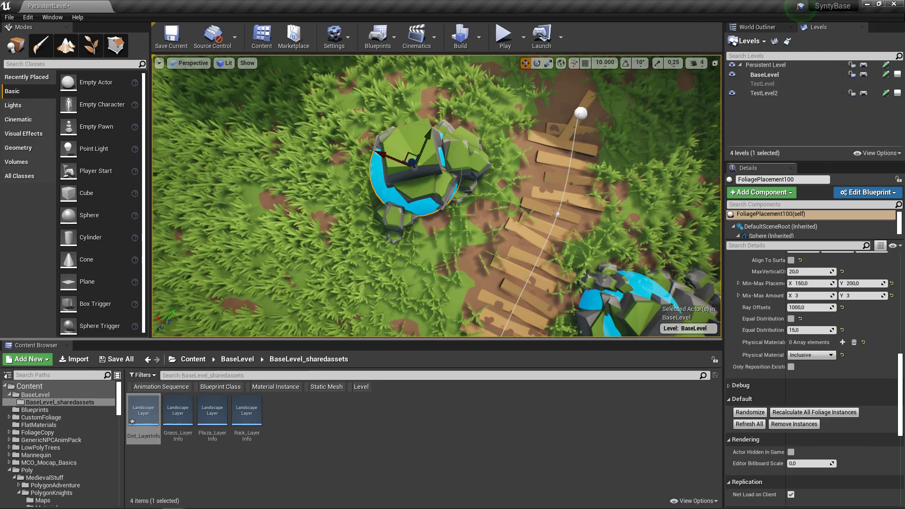
Step: Hide the editor helpers, and randomize the rock cluster with Equal Distribution turned back on for the second spawn entry
{"action": "key", "text": "g"}
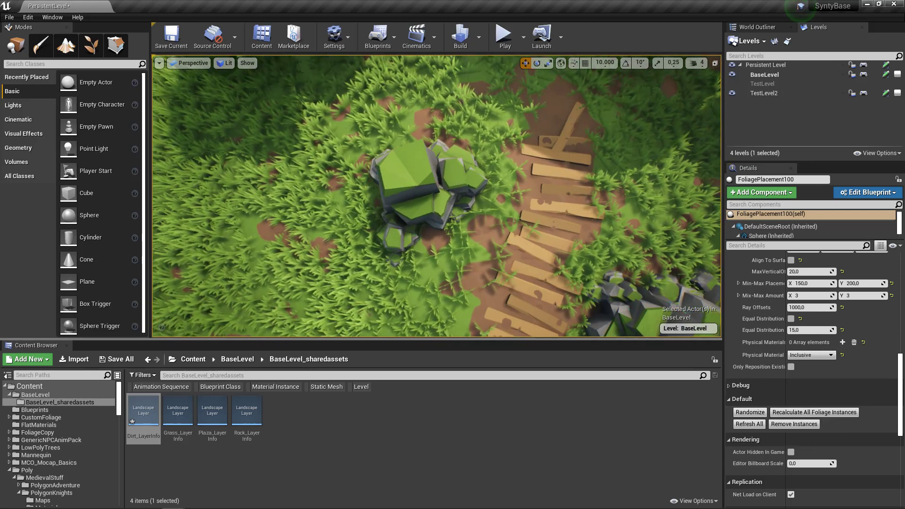
{"action": "mouse_move", "coordinate": [437, 196]}
{"action": "right_mouse_down"}
{"action": "mouse_move", "coordinate": [391, 200]}
{"action": "mouse_move", "coordinate": [429, 198]}
{"action": "right_mouse_up"}
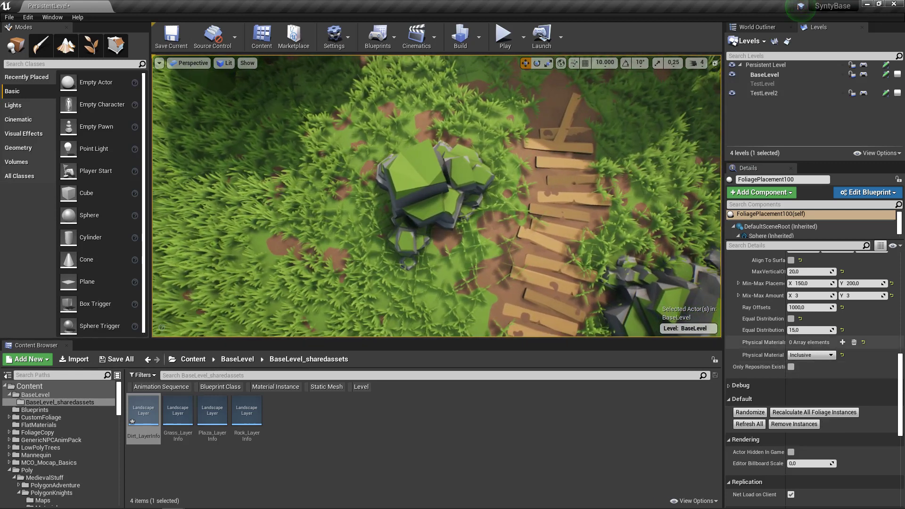
{"action": "scroll", "coordinate": [812, 351], "scroll_direction": "up", "scroll_amount": 1}
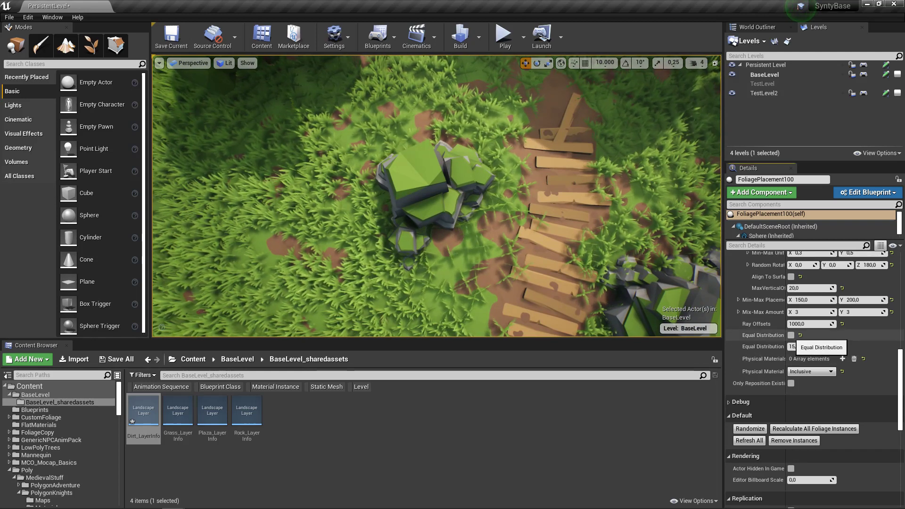
{"action": "left_click", "coordinate": [791, 335]}
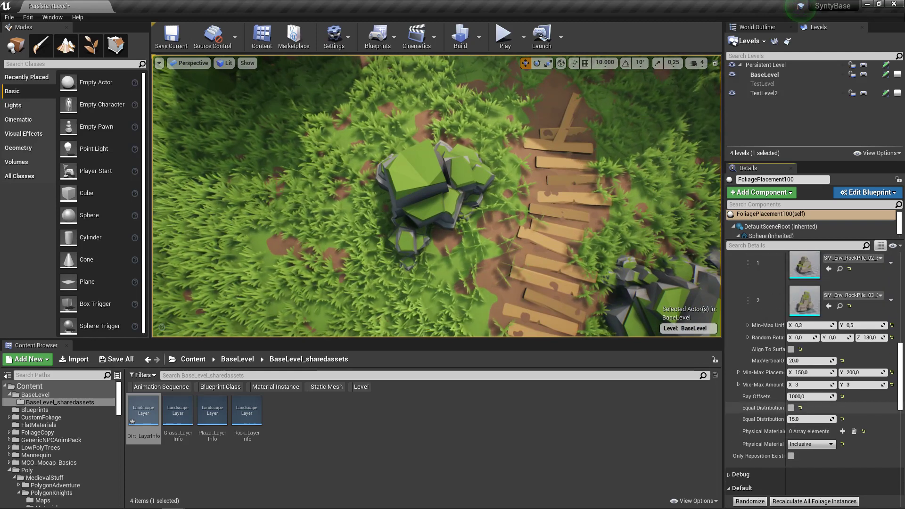
{"action": "left_click", "coordinate": [750, 502]}
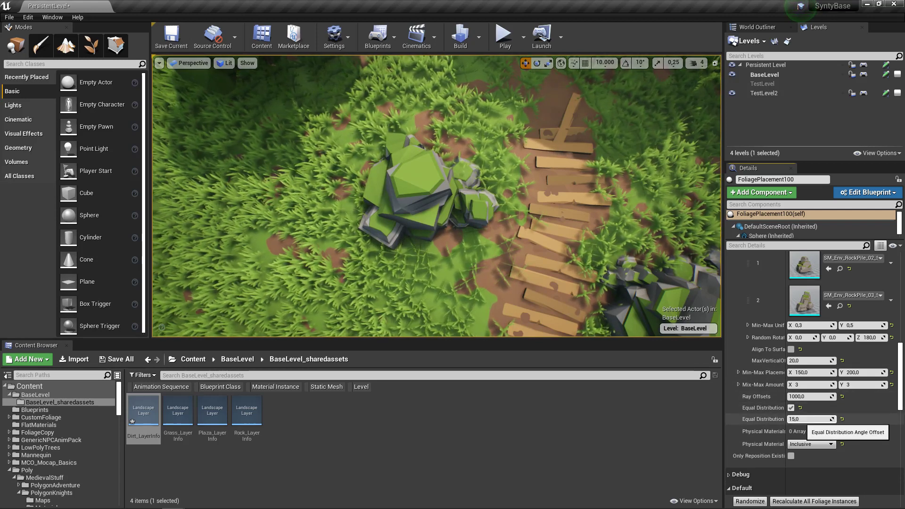
Step: Set the second spawn entry's Equal Distribution Angle Offset to 50 and randomize the rock cluster repeatedly
{"action": "left_click", "coordinate": [807, 419]}
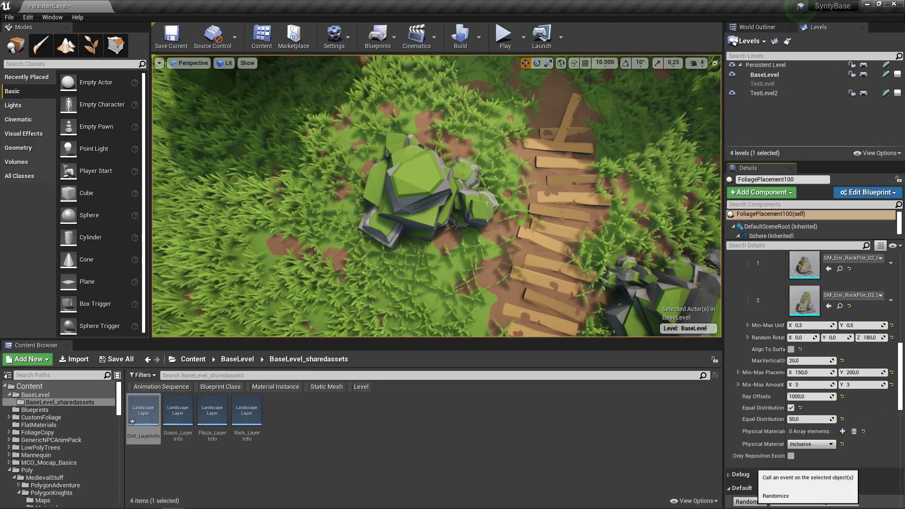
{"action": "left_click", "coordinate": [751, 502]}
{"action": "left_click", "coordinate": [751, 502]}
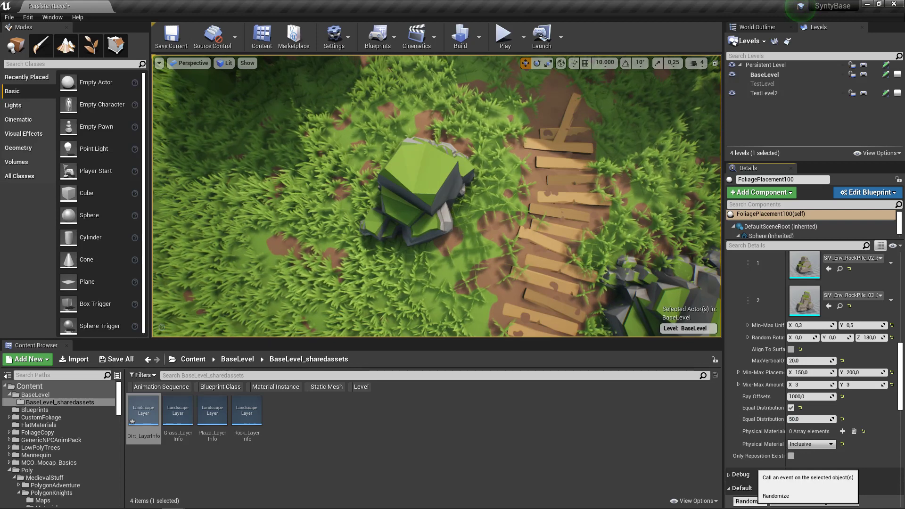
{"action": "left_click", "coordinate": [751, 502]}
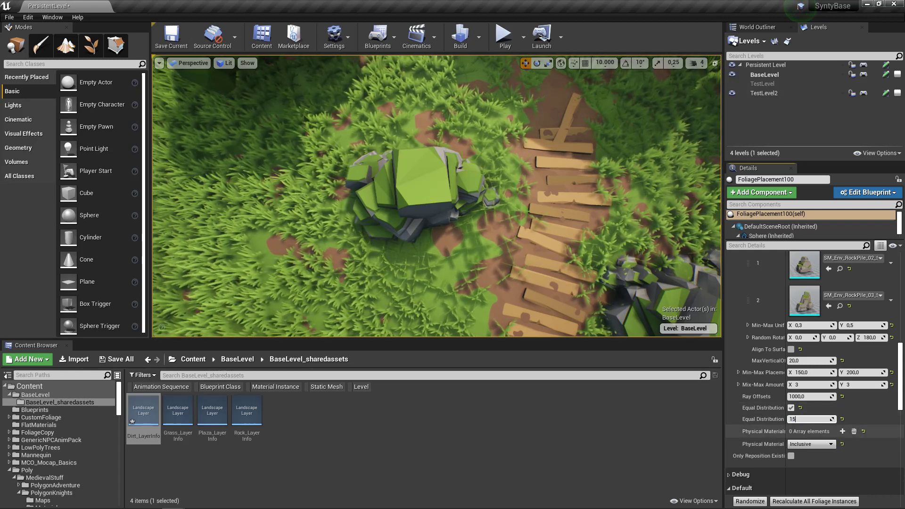
Step: Set the second spawn entry's Equal Distribution Angle Offset to 15 and randomize the rock cluster again
{"action": "left_click", "coordinate": [750, 502]}
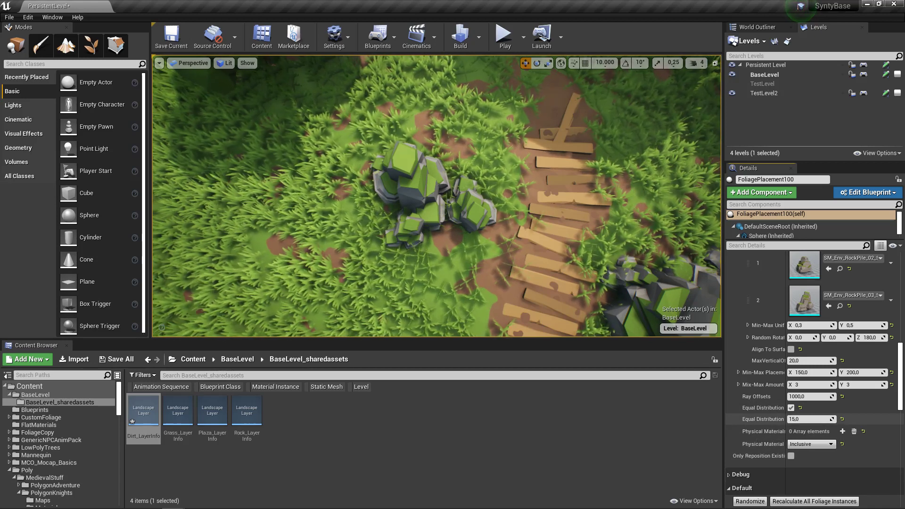
{"action": "right_click_drag", "start_coordinate": [566, 213], "coordinate": [618, 198]}
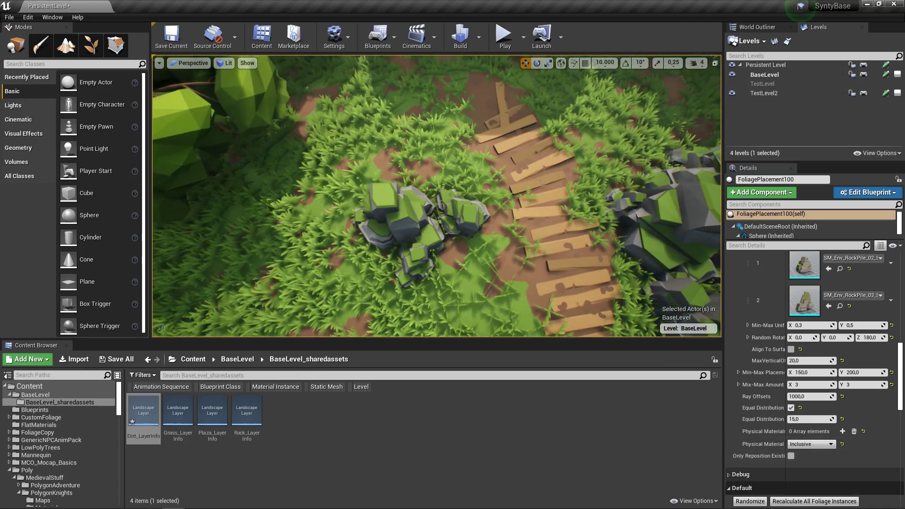
{"action": "left_click", "coordinate": [751, 502]}
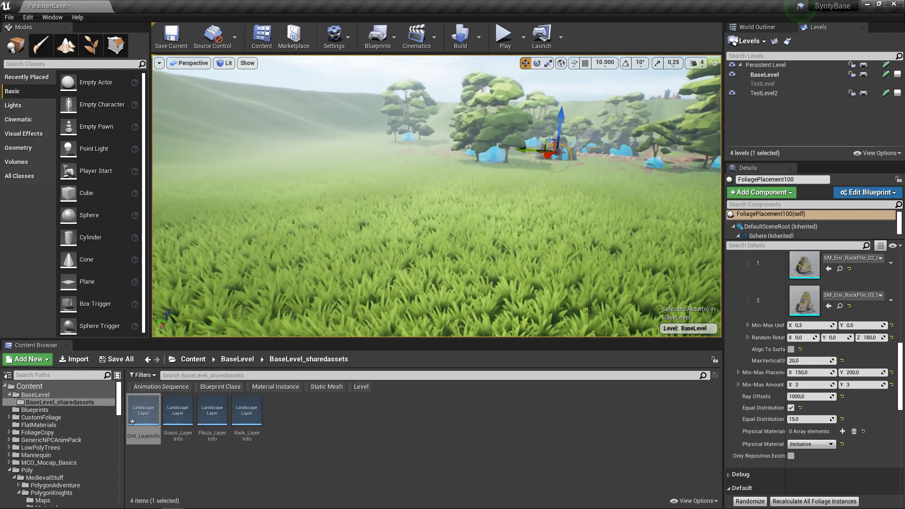
Step: Rotate the rock cluster's placement actor about 90 degrees and move it against the base of the cliff
{"action": "key", "text": "f"}
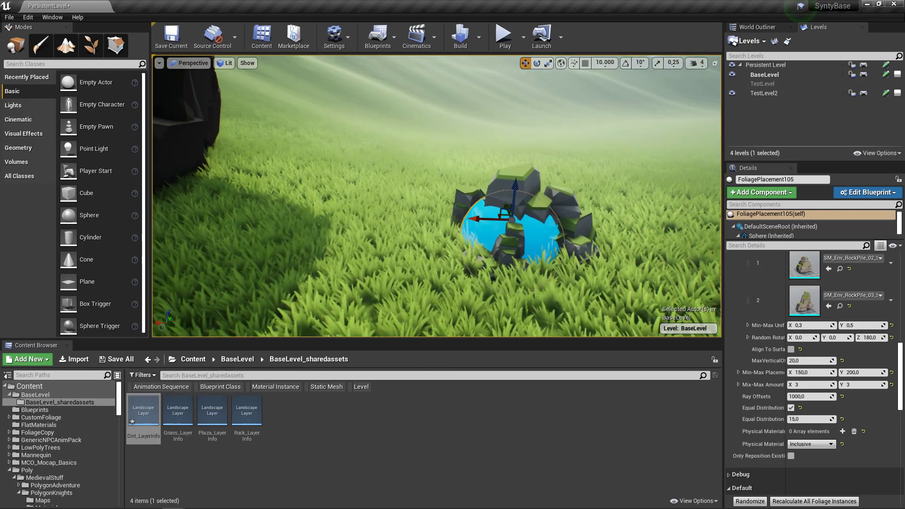
{"action": "right_click_drag", "start_coordinate": [437, 196], "coordinate": [363, 197]}
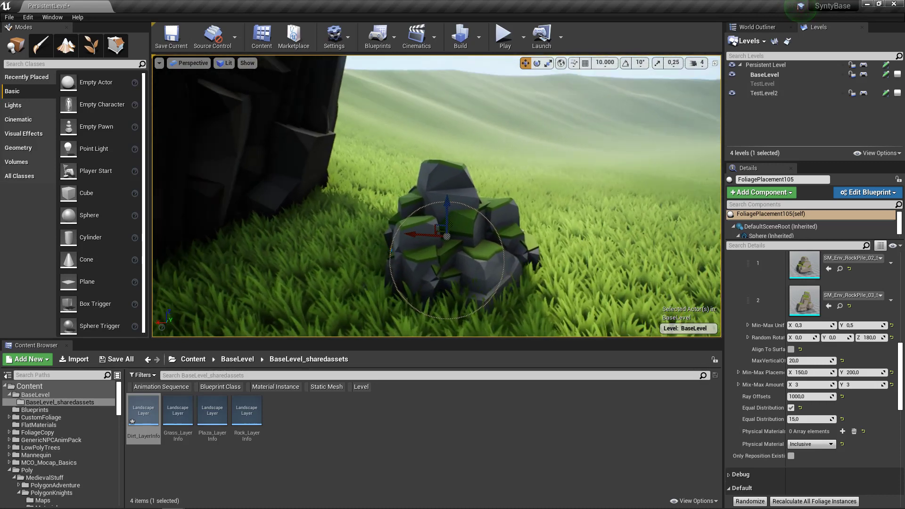
{"action": "key", "text": "e"}
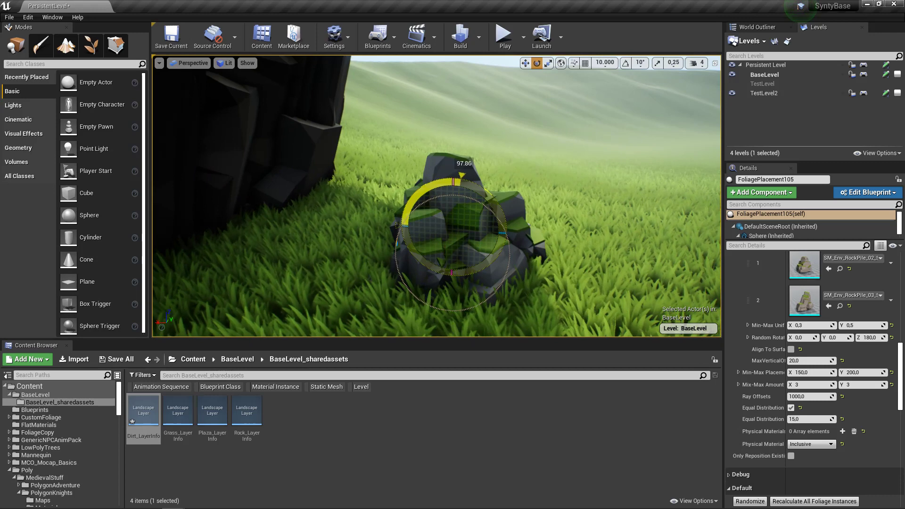
{"action": "left_click_drag", "start_coordinate": [454, 181], "coordinate": [451, 181]}
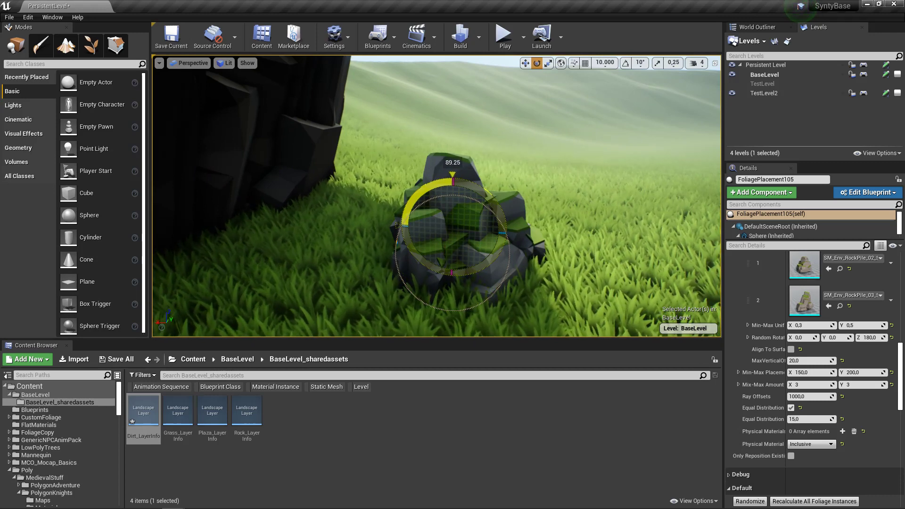
{"action": "key", "text": "w"}
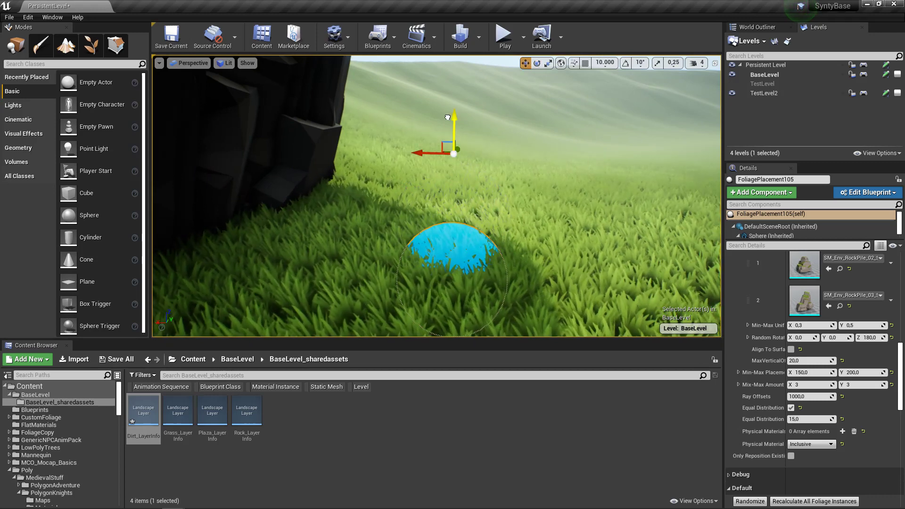
{"action": "left_click_drag", "start_coordinate": [447, 117], "coordinate": [252, 157]}
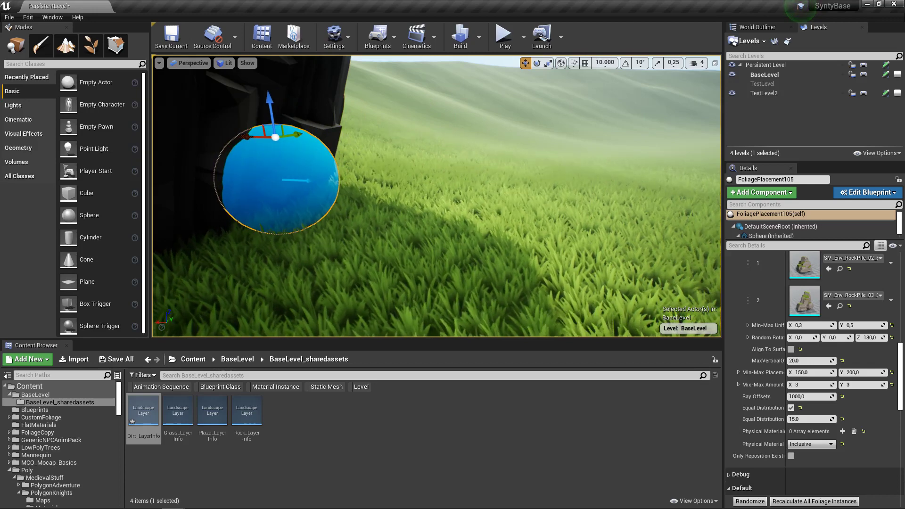
{"action": "right_click_drag", "start_coordinate": [275, 156], "coordinate": [224, 148]}
{"action": "key", "text": "g"}
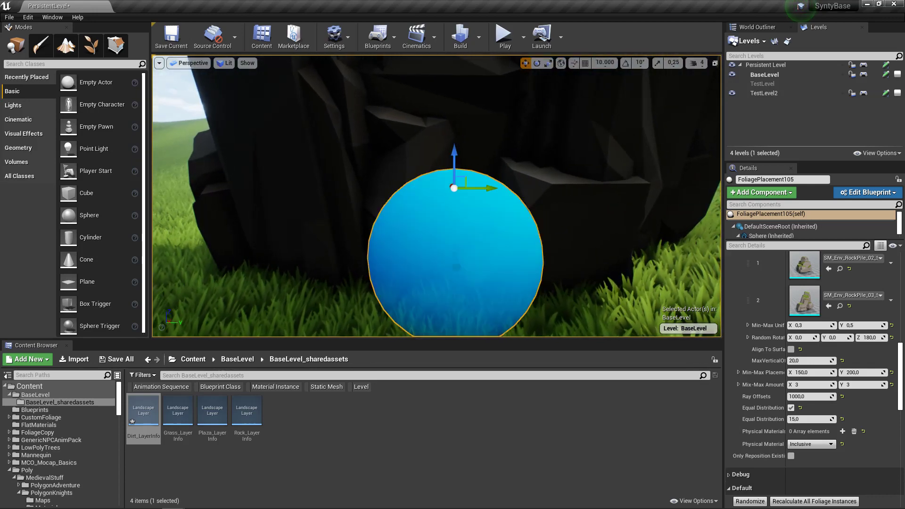
{"action": "right_click_drag", "start_coordinate": [425, 198], "coordinate": [278, 198]}
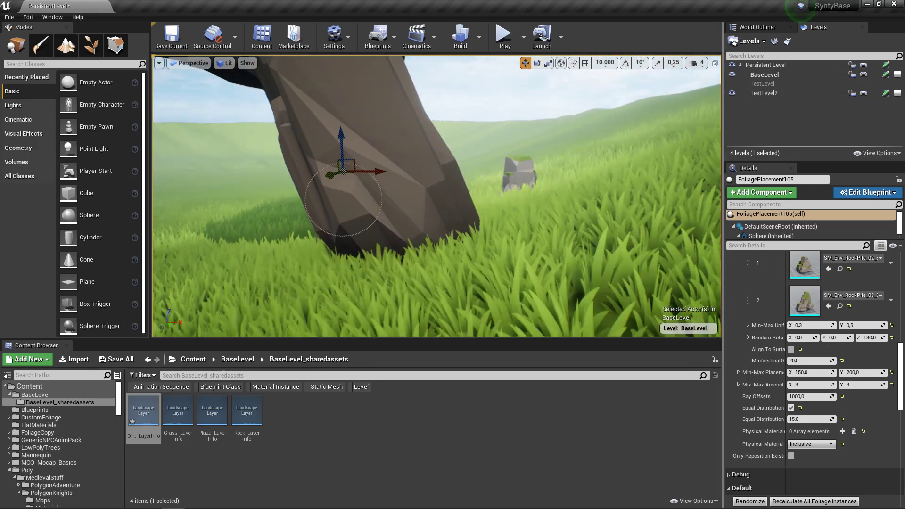
{"action": "right_click_drag", "start_coordinate": [340, 198], "coordinate": [264, 212]}
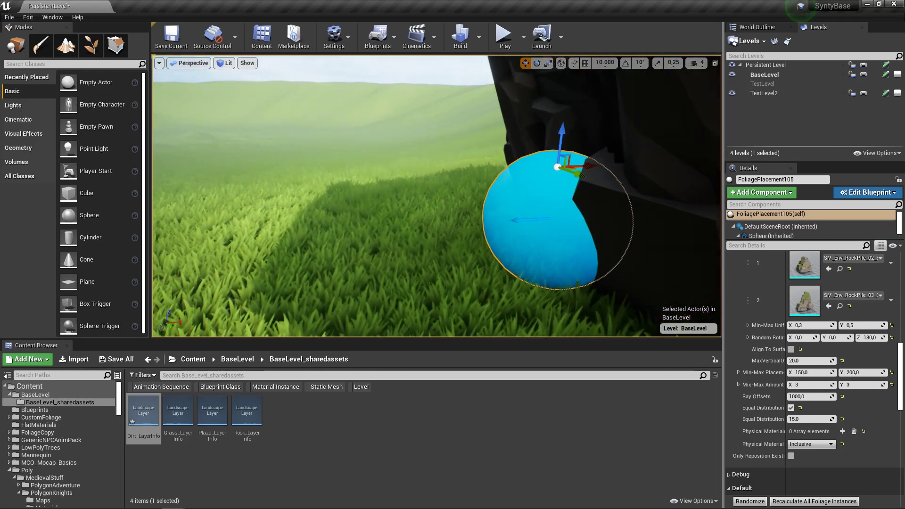
{"action": "right_click_drag", "start_coordinate": [307, 159], "coordinate": [311, 159]}
Step: Enable Align To Surface for the first spawn entry of the rock placement actor
{"action": "scroll", "coordinate": [745, 418], "scroll_direction": "up", "scroll_amount": 2}
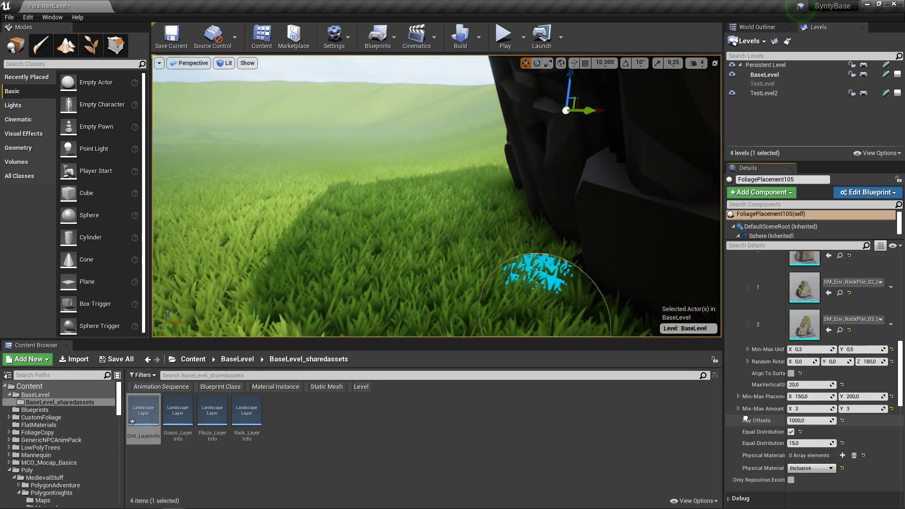
{"action": "scroll", "coordinate": [745, 418], "scroll_direction": "up", "scroll_amount": 5}
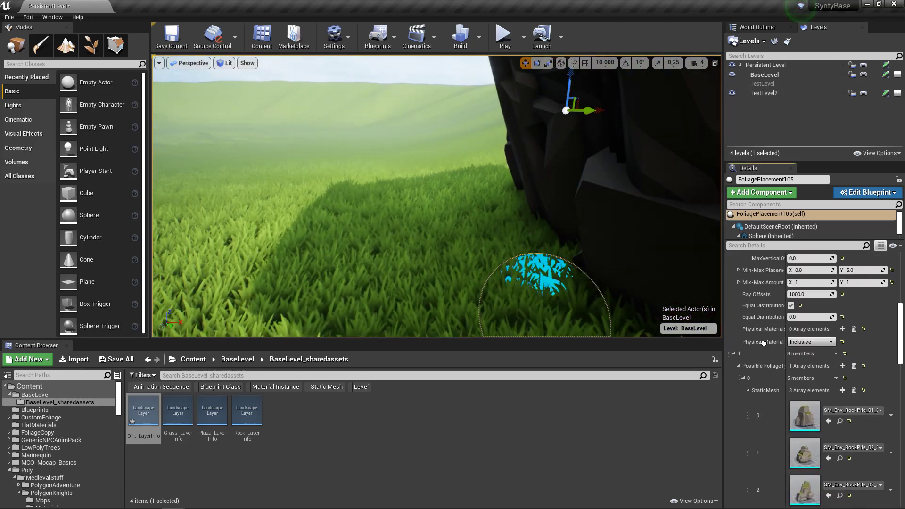
{"action": "scroll", "coordinate": [764, 343], "scroll_direction": "up", "scroll_amount": 8}
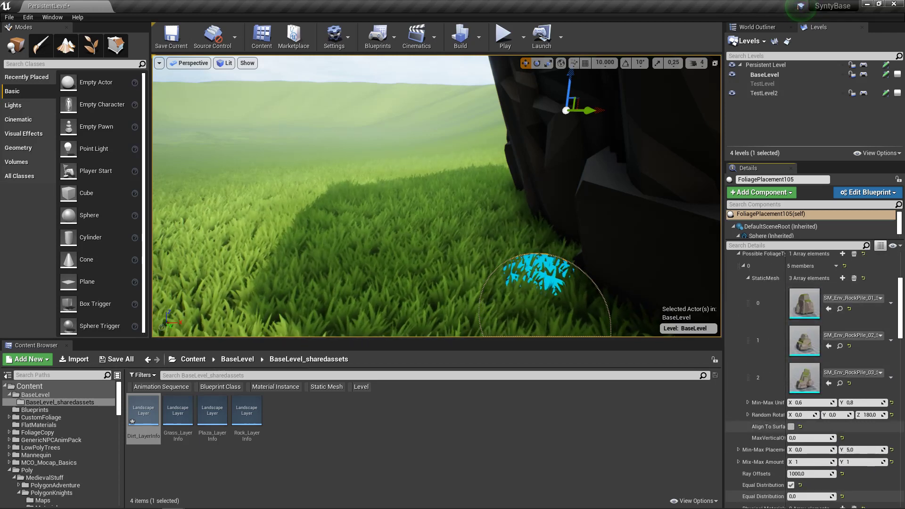
{"action": "left_click", "coordinate": [791, 427]}
Step: Try rotating the rock placement actor beside the cliff and pulling it away from the rock face
{"action": "mouse_move", "coordinate": [602, 111]}
{"action": "left_mouse_down"}
{"action": "mouse_move", "coordinate": [581, 113]}
{"action": "mouse_move", "coordinate": [612, 117]}
{"action": "mouse_move", "coordinate": [597, 122]}
{"action": "left_mouse_up"}
{"action": "right_click_drag", "start_coordinate": [596, 122], "coordinate": [643, 137]}
{"action": "key", "text": "e"}
{"action": "key", "text": "w"}
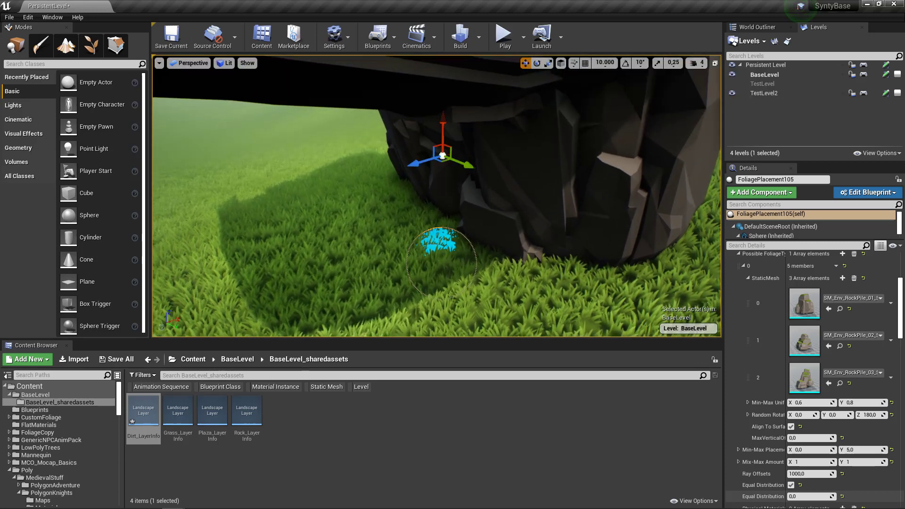
{"action": "left_click_drag", "start_coordinate": [413, 163], "coordinate": [415, 162]}
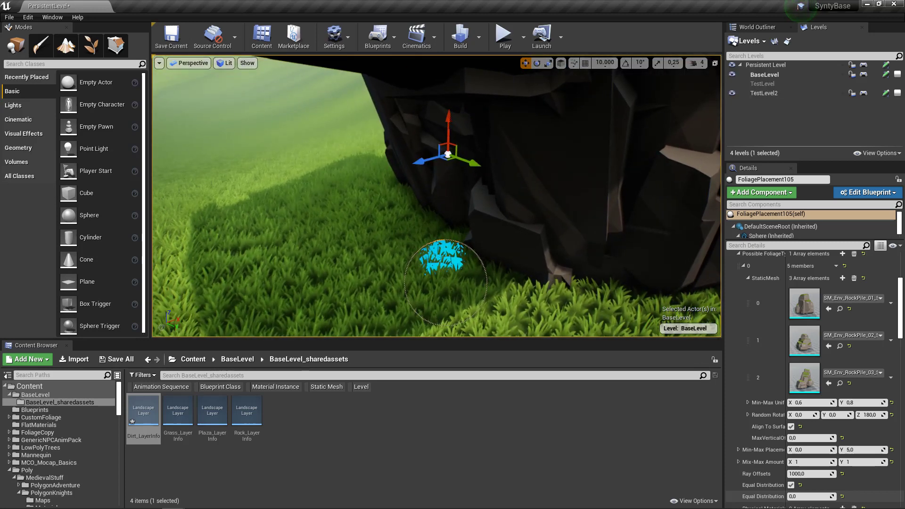
{"action": "key", "text": "e"}
{"action": "mouse_move", "coordinate": [428, 109]}
{"action": "left_mouse_down"}
{"action": "mouse_move", "coordinate": [407, 145]}
{"action": "mouse_move", "coordinate": [415, 120]}
{"action": "left_mouse_up"}
{"action": "key", "text": "w"}
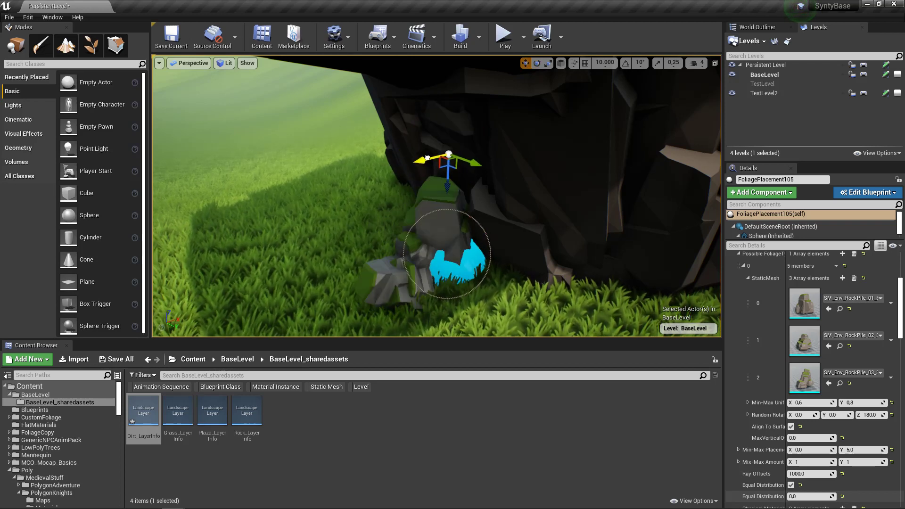
{"action": "left_click_drag", "start_coordinate": [437, 154], "coordinate": [428, 161]}
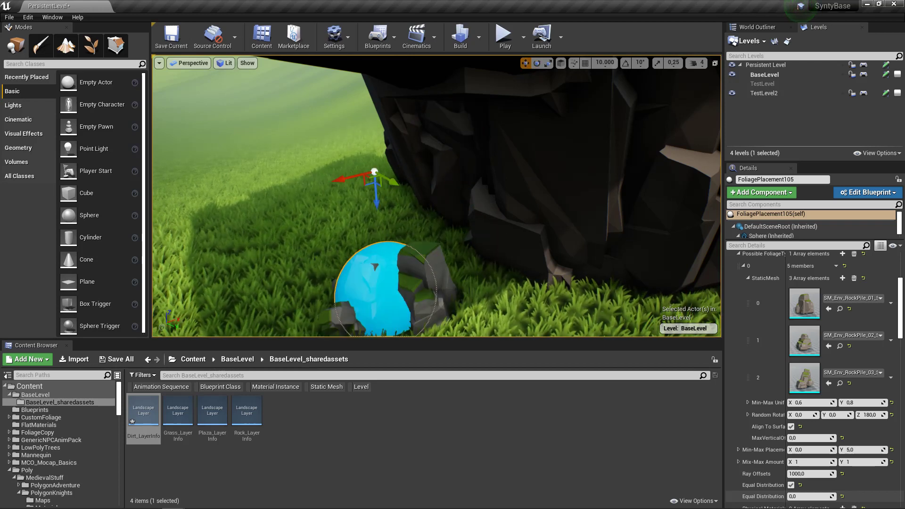
Step: Reset the rock placement actor's rotation, tilt it about 90 degrees around Y and move it back against the cliff face
{"action": "scroll", "coordinate": [853, 472], "scroll_direction": "up", "scroll_amount": 3}
{"action": "left_click", "coordinate": [892, 282]}
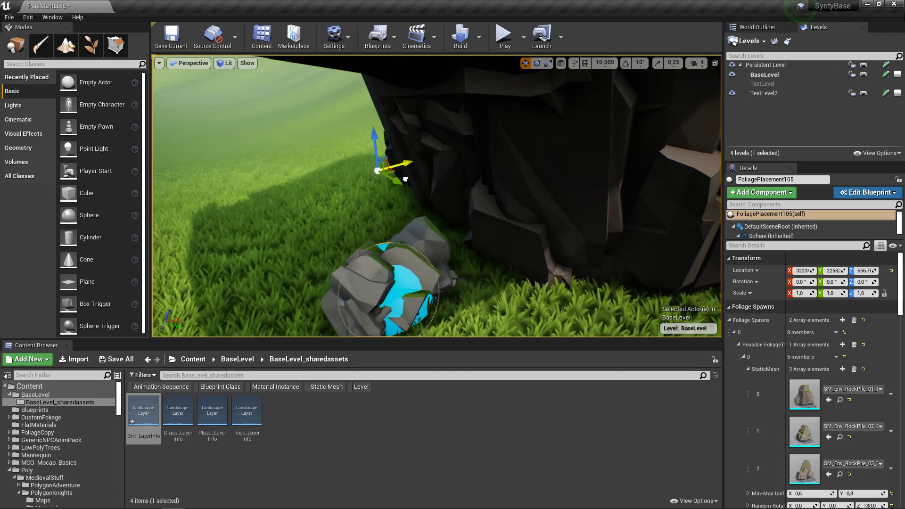
{"action": "key", "text": "e"}
{"action": "left_click_drag", "start_coordinate": [419, 162], "coordinate": [371, 113]}
{"action": "key", "text": "w"}
{"action": "left_click_drag", "start_coordinate": [377, 171], "coordinate": [443, 145]}
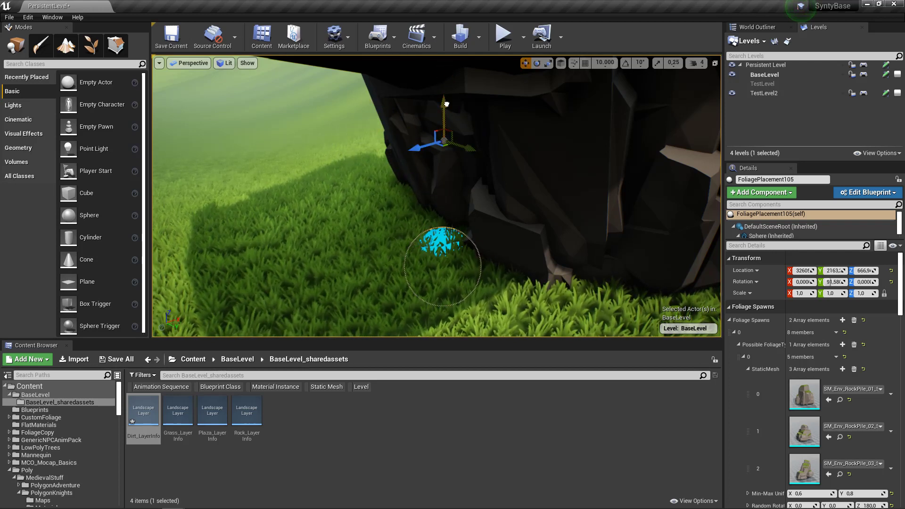
{"action": "left_click_drag", "start_coordinate": [446, 104], "coordinate": [481, 131]}
Step: Select the cliff mesh and examine its collision settings
{"action": "right_click_drag", "start_coordinate": [481, 131], "coordinate": [514, 137]}
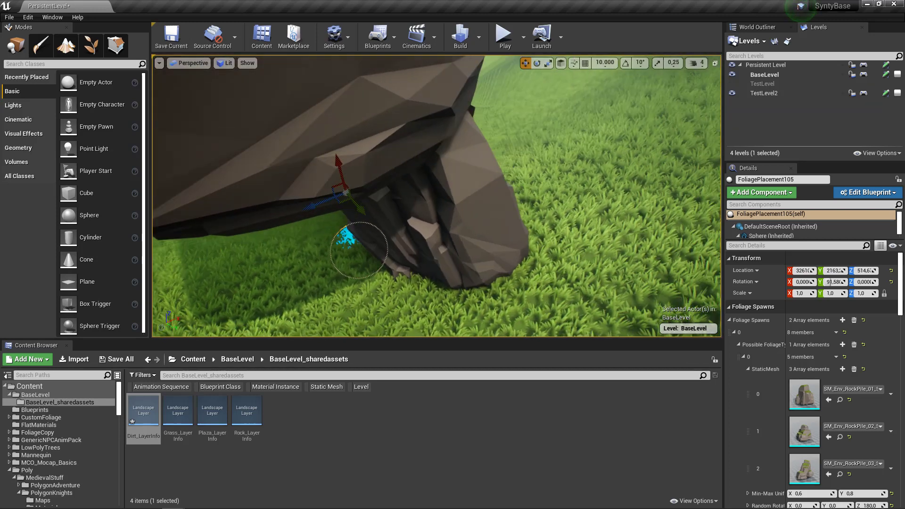
{"action": "left_click", "coordinate": [478, 189]}
{"action": "right_click_drag", "start_coordinate": [778, 439], "coordinate": [778, 263]}
{"action": "right_click_drag", "start_coordinate": [750, 401], "coordinate": [736, 294]}
{"action": "scroll", "coordinate": [735, 294], "scroll_direction": "down", "scroll_amount": 5}
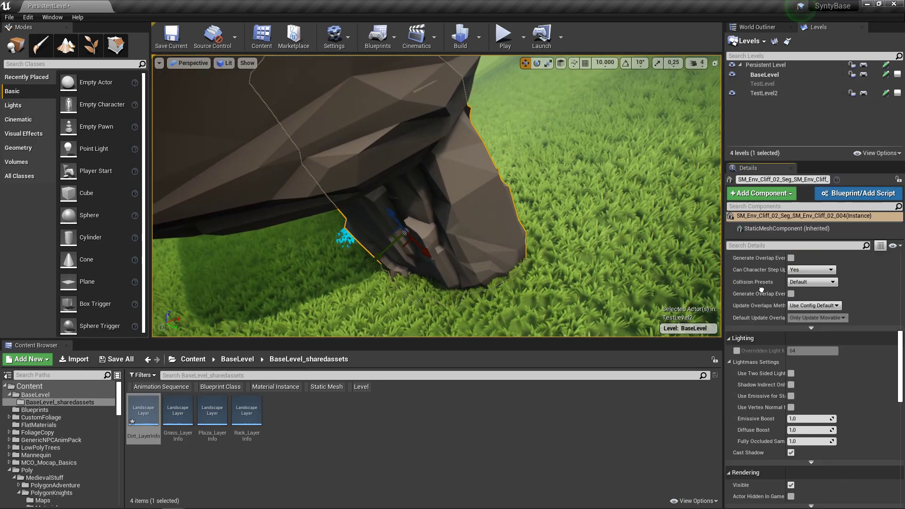
{"action": "scroll", "coordinate": [771, 491], "scroll_direction": "up", "scroll_amount": 8}
{"action": "scroll", "coordinate": [771, 491], "scroll_direction": "down", "scroll_amount": 4}
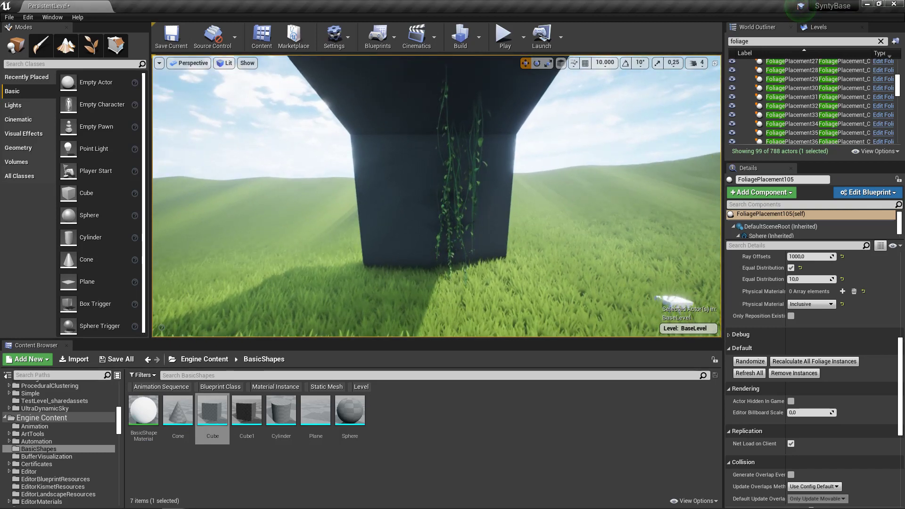
Step: Select the overhanging slab and examine the vines hanging from its underside
{"action": "right_click_drag", "start_coordinate": [436, 196], "coordinate": [398, 189]}
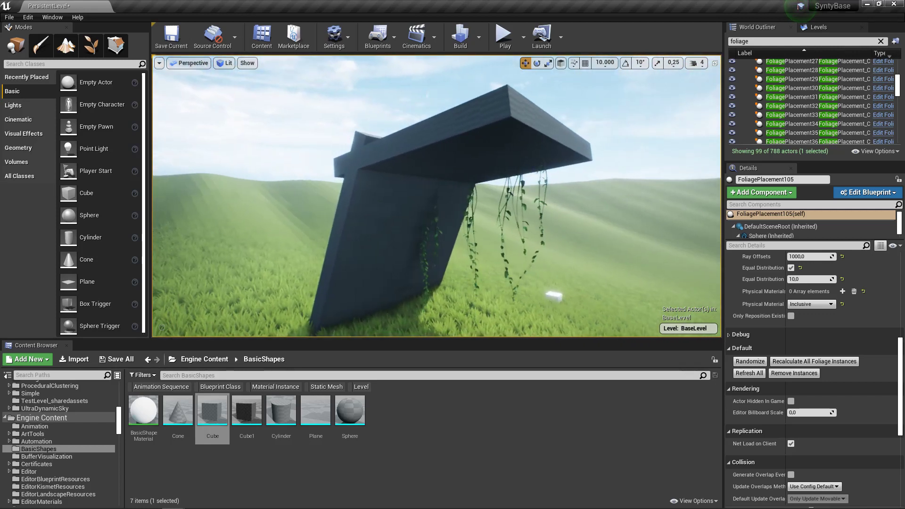
{"action": "left_click", "coordinate": [394, 213]}
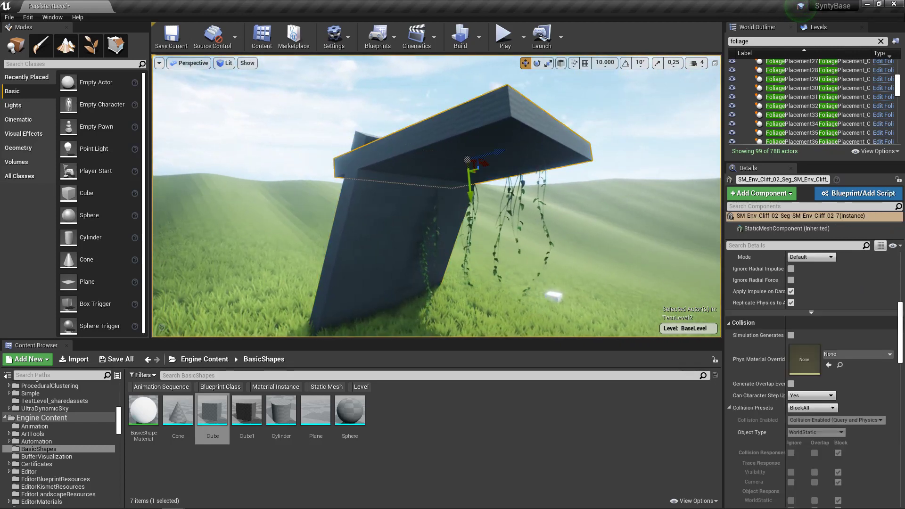
{"action": "right_click_drag", "start_coordinate": [394, 212], "coordinate": [316, 211]}
{"action": "left_click", "coordinate": [394, 109]}
{"action": "right_click_drag", "start_coordinate": [394, 109], "coordinate": [385, 98]}
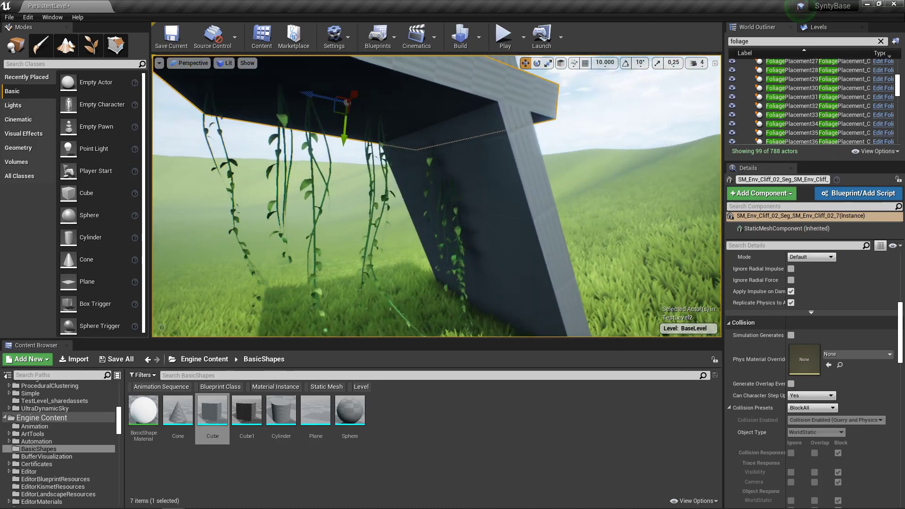
Step: Show the editor helpers and inspect each of the three vine placement actors on the slab and wall
{"action": "key", "text": "g"}
{"action": "left_click", "coordinate": [469, 175]}
{"action": "mouse_move", "coordinate": [470, 176]}
{"action": "right_mouse_down"}
{"action": "mouse_move", "coordinate": [489, 170]}
{"action": "mouse_move", "coordinate": [484, 177]}
{"action": "right_mouse_up"}
{"action": "key", "text": "g"}
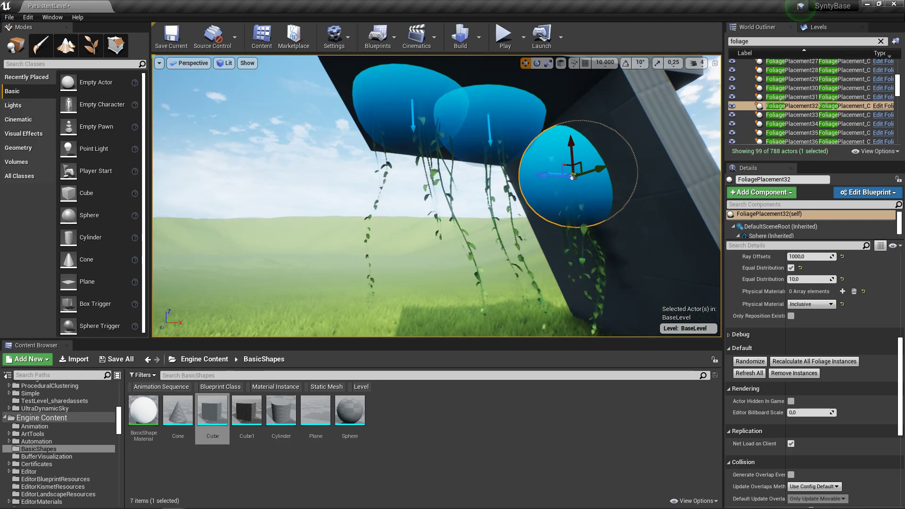
{"action": "left_click", "coordinate": [412, 106]}
{"action": "right_click_drag", "start_coordinate": [412, 106], "coordinate": [409, 98]}
{"action": "left_click", "coordinate": [514, 135]}
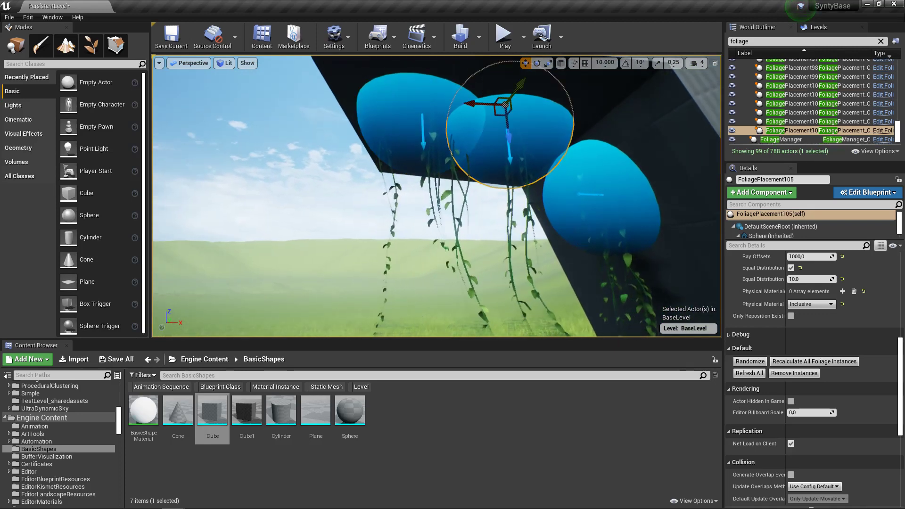
{"action": "left_click", "coordinate": [409, 113]}
{"action": "left_click", "coordinate": [600, 183]}
{"action": "mouse_move", "coordinate": [600, 183]}
{"action": "right_mouse_down"}
{"action": "mouse_move", "coordinate": [613, 197]}
{"action": "mouse_move", "coordinate": [594, 184]}
{"action": "right_mouse_up"}
{"action": "key", "text": "g"}
{"action": "key", "text": "g"}
{"action": "left_click", "coordinate": [426, 114]}
{"action": "right_click_drag", "start_coordinate": [427, 114], "coordinate": [430, 117]}
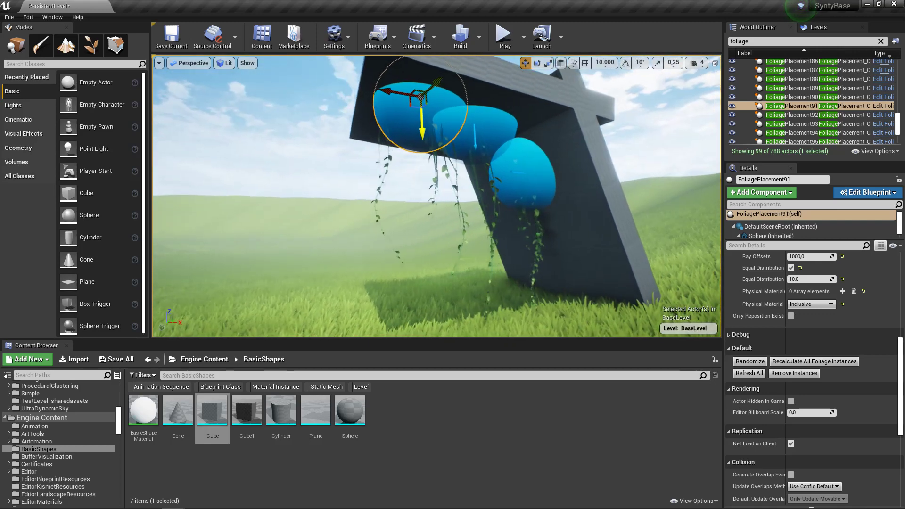
Step: Duplicate the vine placement actor at the slab's outer end, lower the copy and rotate it about 180 degrees to point upward
{"action": "left_click_drag", "start_coordinate": [422, 127], "coordinate": [423, 130], "text": "alt"}
{"action": "right_click_drag", "start_coordinate": [422, 130], "coordinate": [420, 148]}
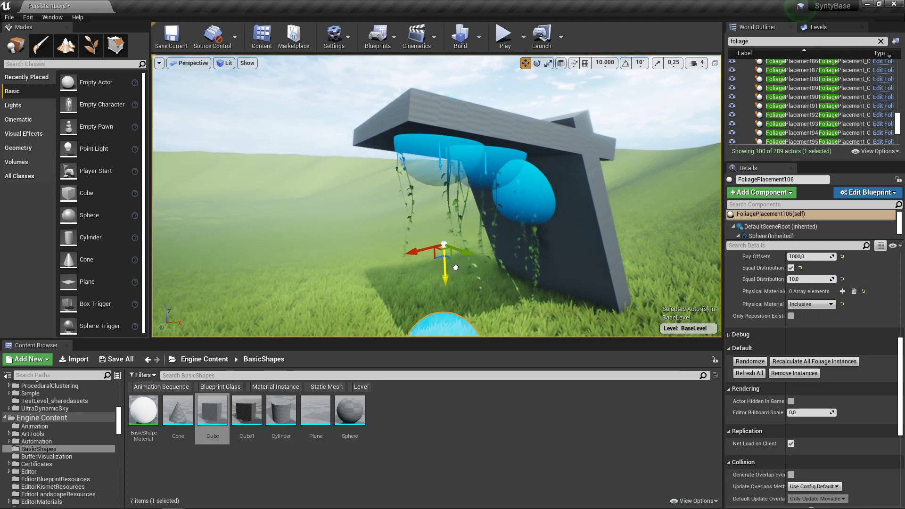
{"action": "right_click_drag", "start_coordinate": [456, 268], "coordinate": [456, 264]}
{"action": "key", "text": "e"}
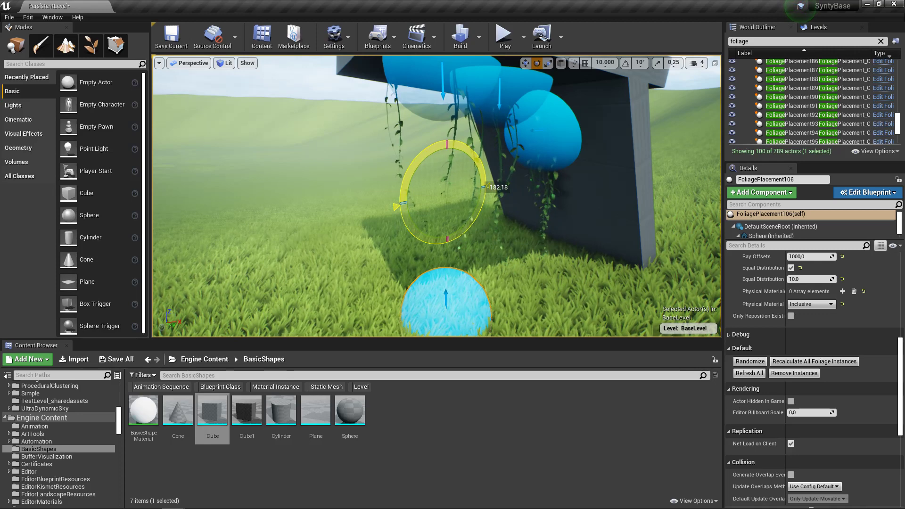
{"action": "left_click_drag", "start_coordinate": [437, 193], "coordinate": [437, 194]}
{"action": "right_click_drag", "start_coordinate": [437, 193], "coordinate": [448, 185]}
{"action": "key", "text": "w"}
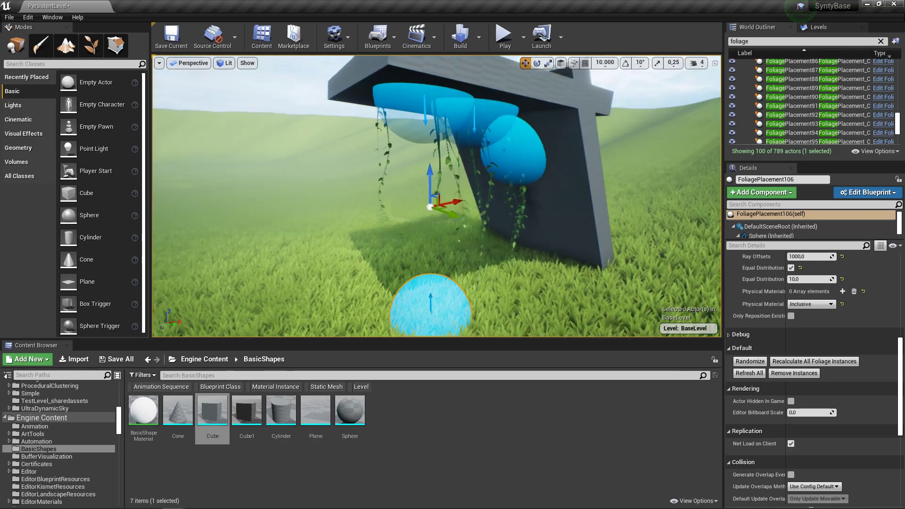
Step: Reposition the duplicated placement actor so it casts vines onto the slab's underside, and hide the editor helpers
{"action": "left_click", "coordinate": [430, 207]}
{"action": "left_click", "coordinate": [430, 207]}
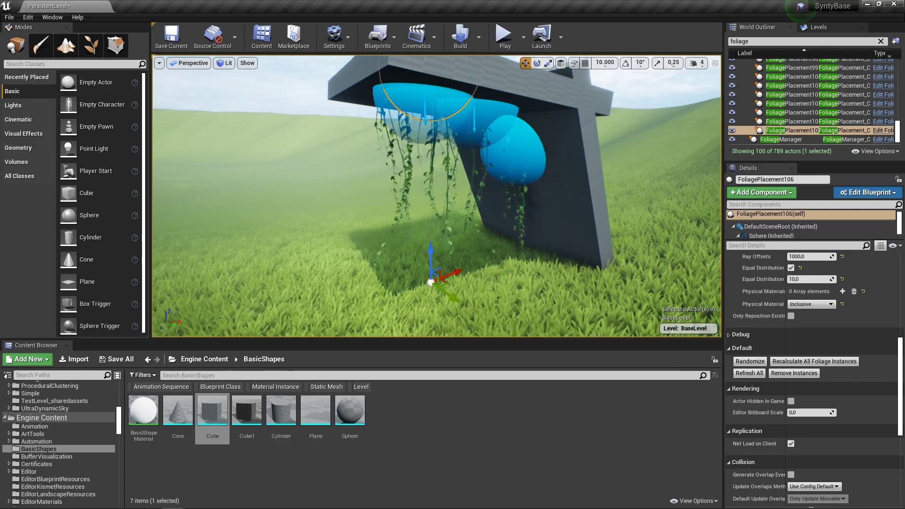
{"action": "mouse_move", "coordinate": [430, 206]}
{"action": "right_mouse_down"}
{"action": "mouse_move", "coordinate": [509, 196]}
{"action": "mouse_move", "coordinate": [424, 208]}
{"action": "right_mouse_up"}
{"action": "key", "text": "g"}
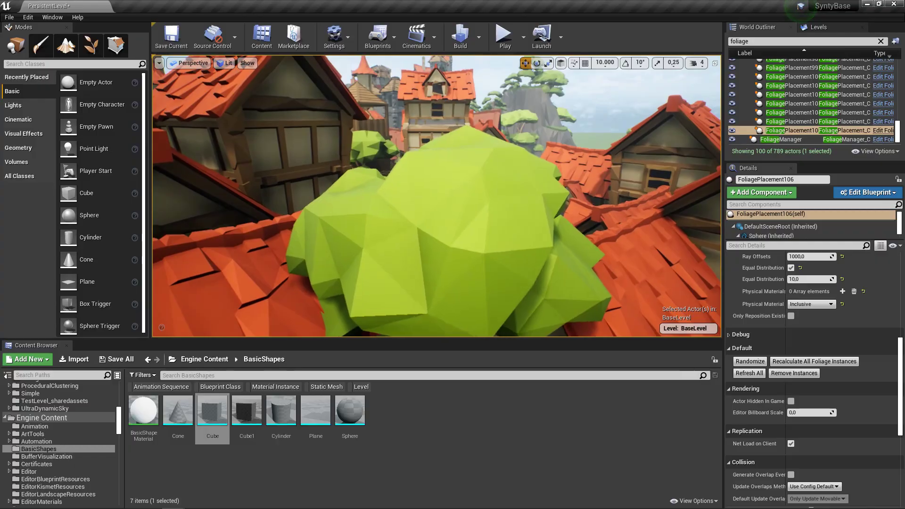
Step: Examine the foliage placed around the village houses and paths in a full-screen viewport
{"action": "key", "text": "F11"}
{"action": "right_click_drag", "start_coordinate": [452, 254], "coordinate": [396, 300]}
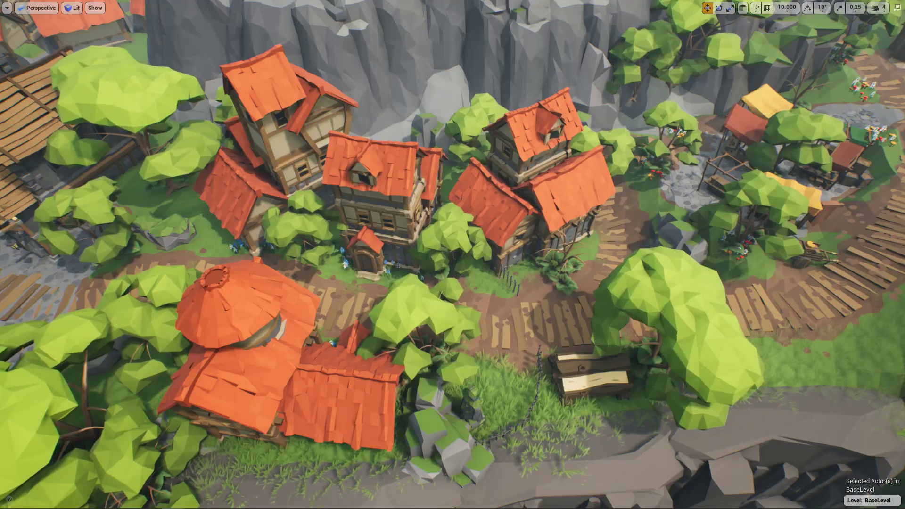
{"action": "key", "text": "w"}
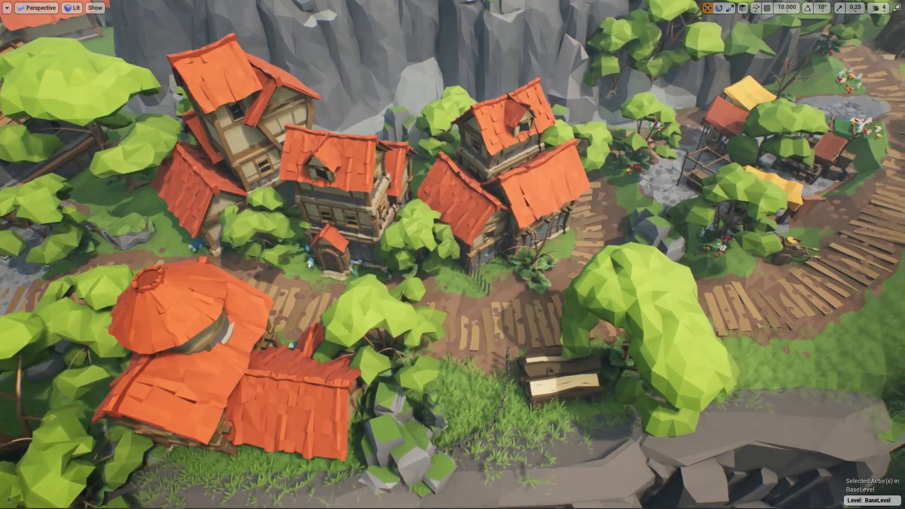
{"action": "key", "text": "s"}
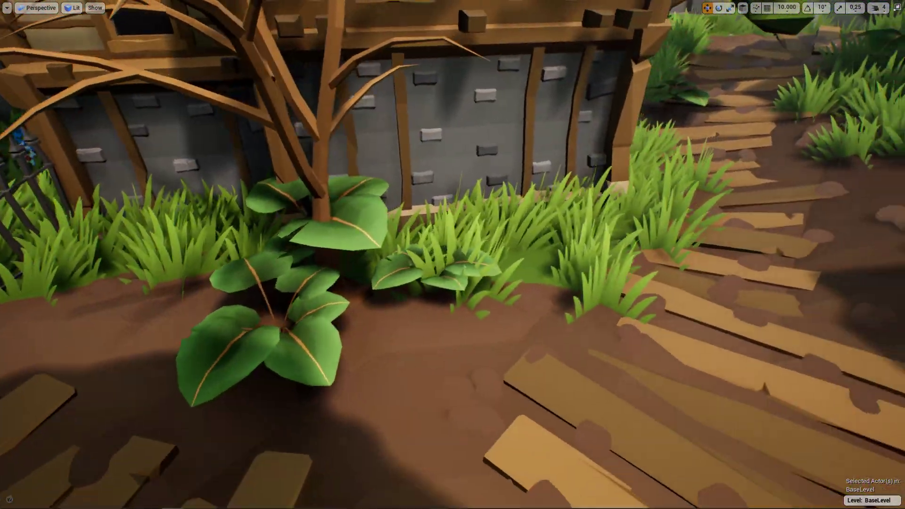
Step: Show the editor helpers over the village and select the foliage placement actor beside the house next to the plank path
{"action": "key", "text": "s"}
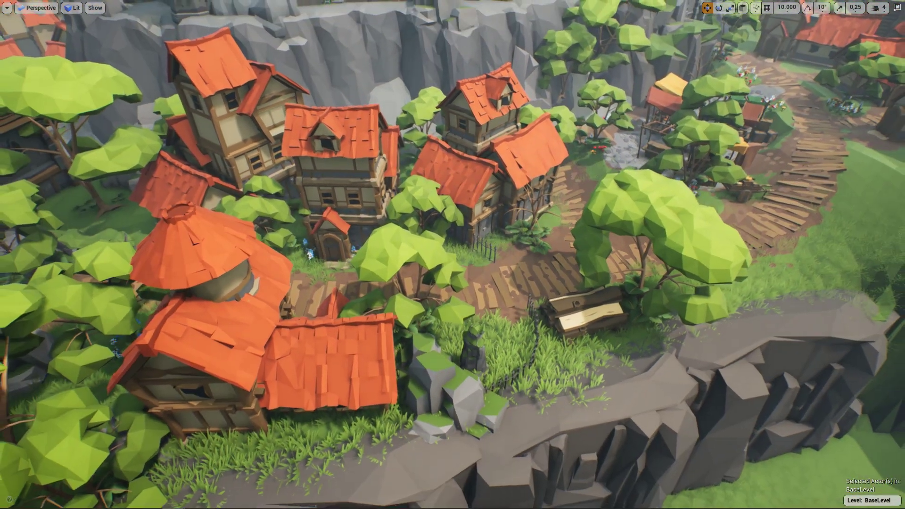
{"action": "key", "text": "w"}
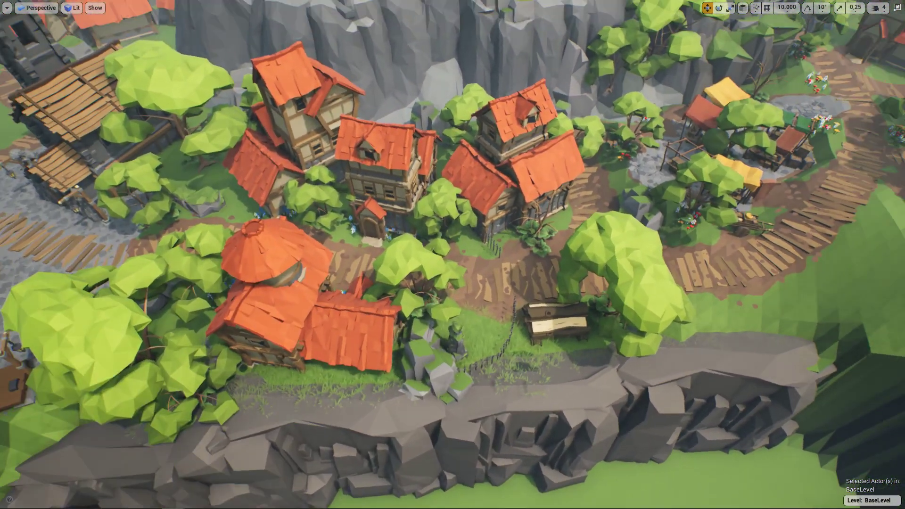
{"action": "key", "text": "g"}
{"action": "left_click", "coordinate": [538, 233]}
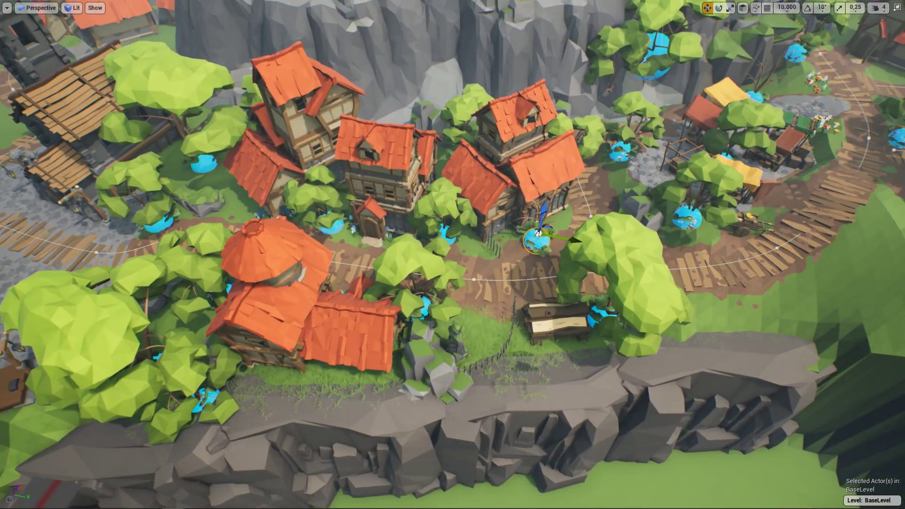
Step: Duplicate the selected foliage placement actor and position copies along the plank path toward the stone-paved square
{"action": "key", "text": "d"}
{"action": "right_click_drag", "start_coordinate": [548, 228], "coordinate": [529, 228]}
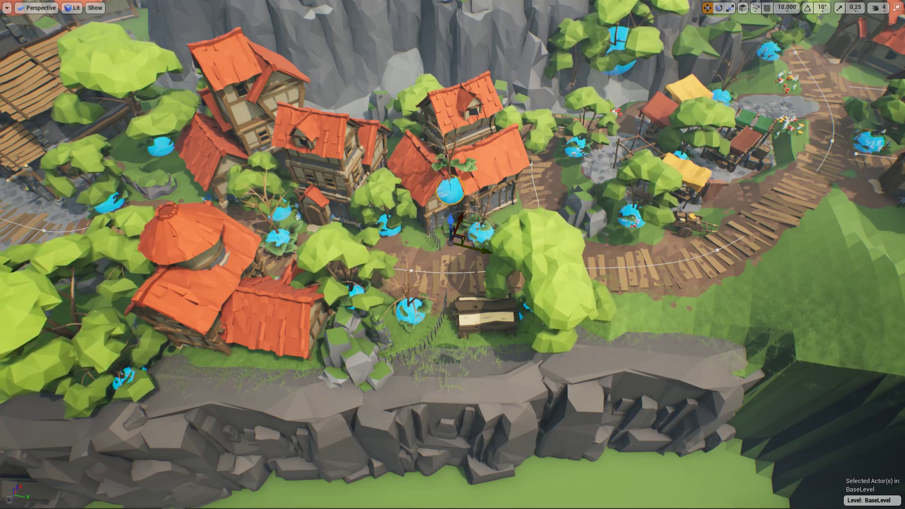
{"action": "left_click_drag", "start_coordinate": [447, 253], "coordinate": [252, 232]}
{"action": "left_click_drag", "start_coordinate": [192, 213], "coordinate": [200, 216]}
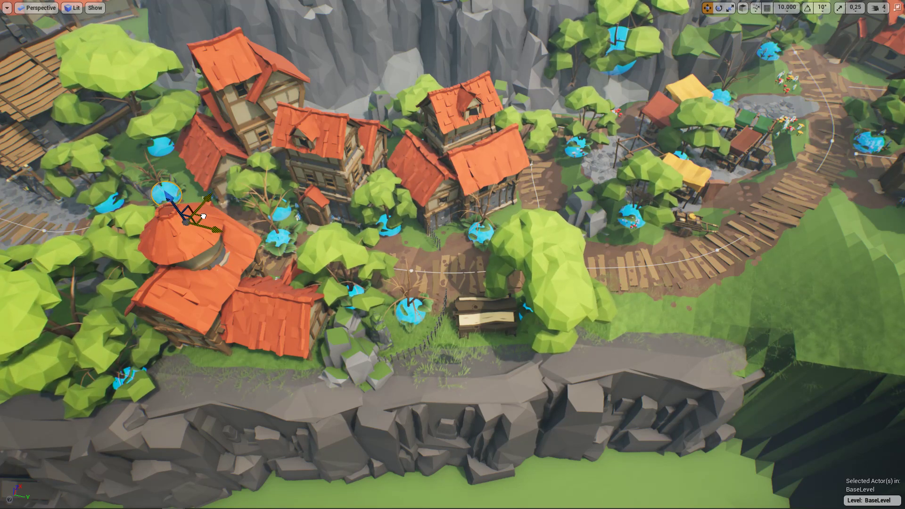
{"action": "right_click_drag", "start_coordinate": [200, 217], "coordinate": [170, 203]}
{"action": "key", "text": "s"}
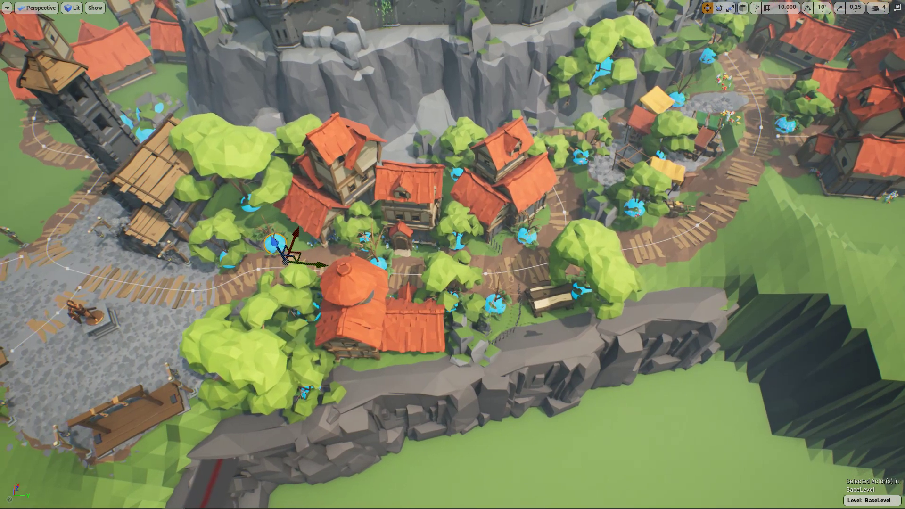
{"action": "scroll", "coordinate": [453, 255], "scroll_direction": "up", "scroll_amount": 1}
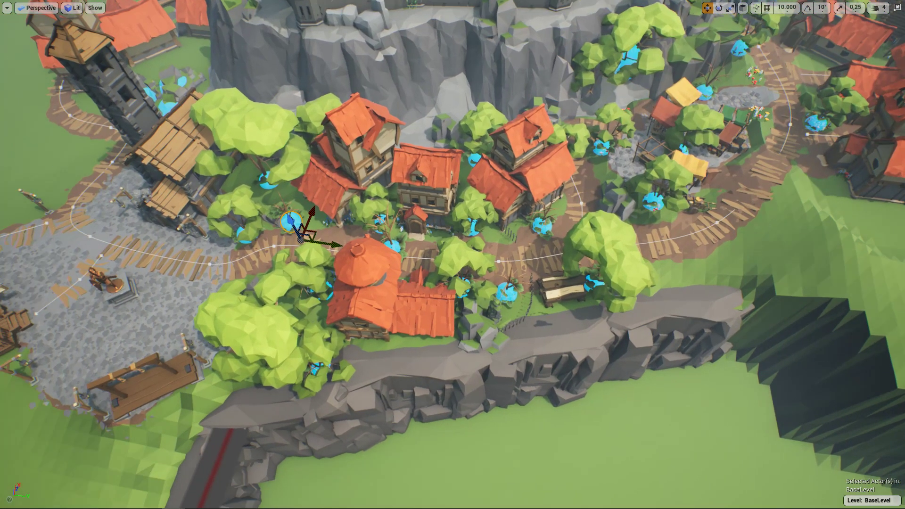
Step: Undo the duplicated placement actors along the path
{"action": "key", "text": "ctrl+z"}
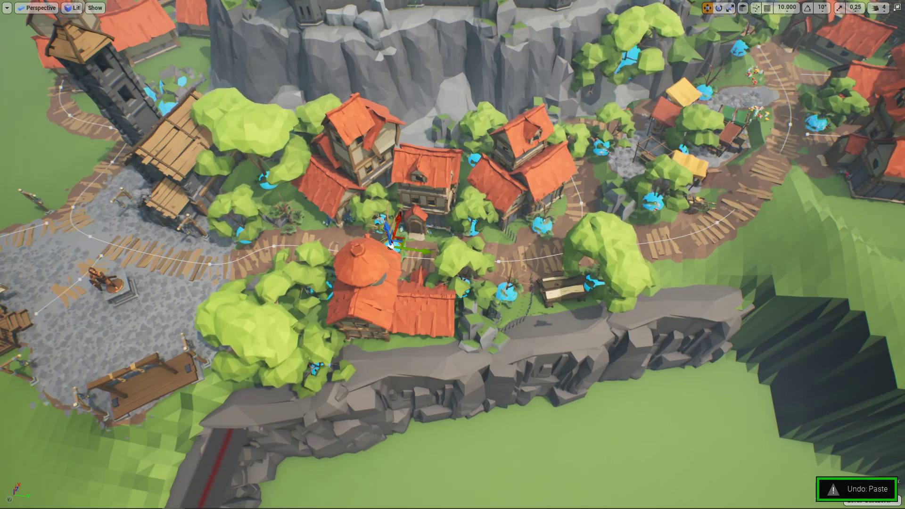
{"action": "key", "text": "ctrl+z"}
{"action": "key", "text": "w"}
{"action": "mouse_move", "coordinate": [453, 254]}
{"action": "right_mouse_down"}
{"action": "mouse_move", "coordinate": [425, 254]}
{"action": "mouse_move", "coordinate": [486, 255]}
{"action": "mouse_move", "coordinate": [460, 242]}
{"action": "right_mouse_up"}
{"action": "key", "text": "w"}
{"action": "key", "text": "s"}
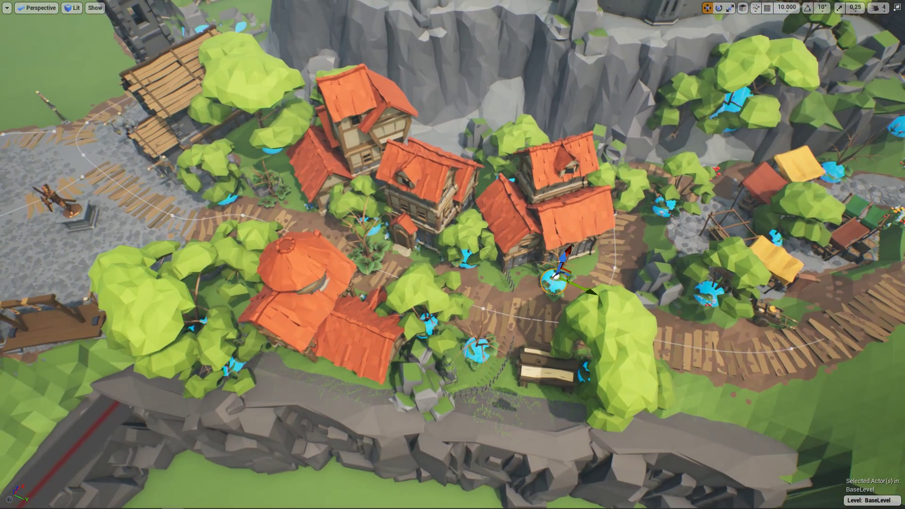
Step: Restore the full editor layout and place a copy of the foliage placement actor farther along the grey house wall
{"action": "key", "text": "F11"}
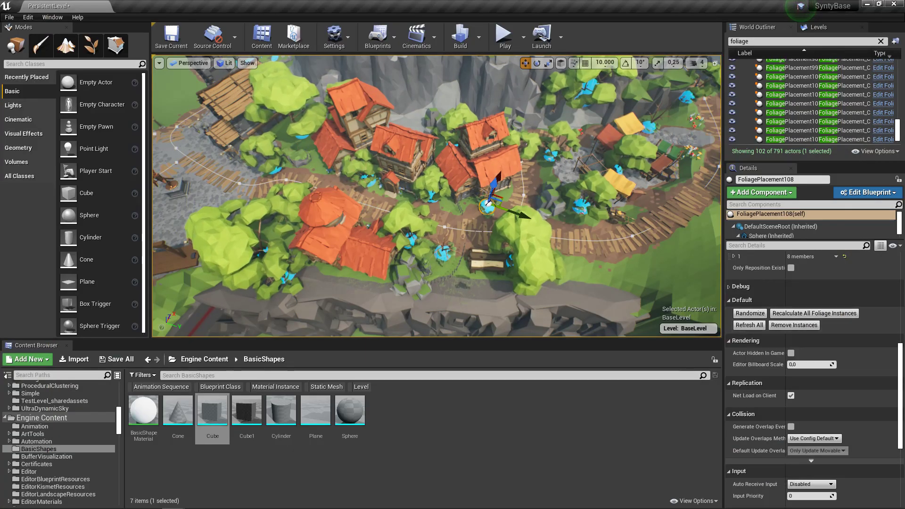
{"action": "key", "text": "d"}
{"action": "right_click_drag", "start_coordinate": [453, 198], "coordinate": [302, 168]}
{"action": "key", "text": "w"}
{"action": "key", "text": "d"}
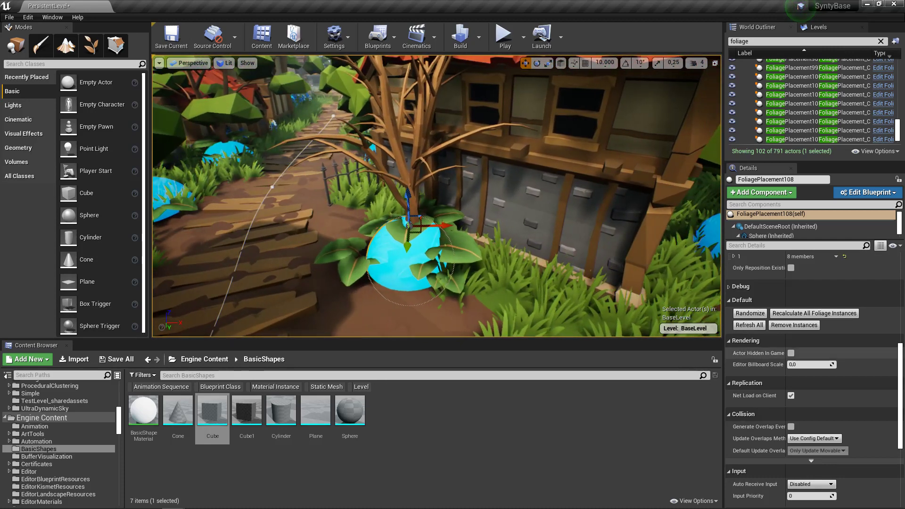
{"action": "left_click_drag", "start_coordinate": [421, 241], "coordinate": [568, 299]}
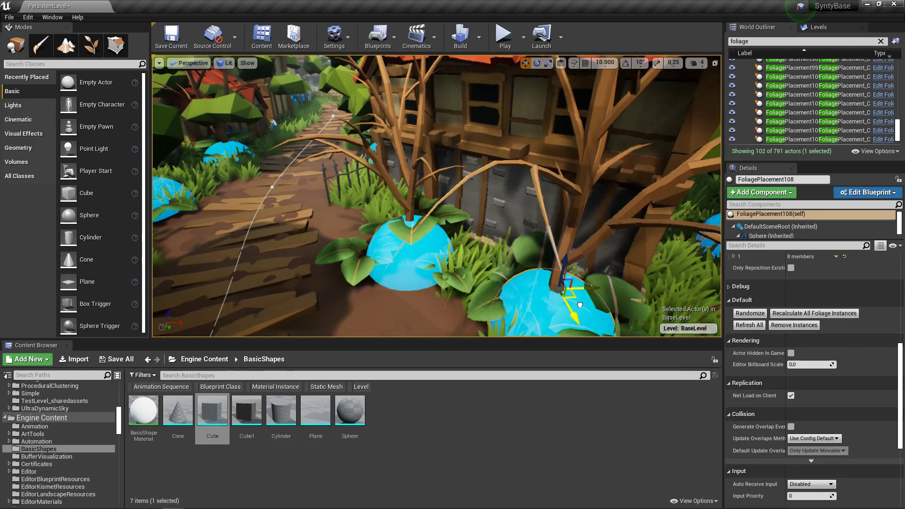
Step: Refresh all foliage of the copied placement actor and remove the copy from the level
{"action": "left_click", "coordinate": [755, 325]}
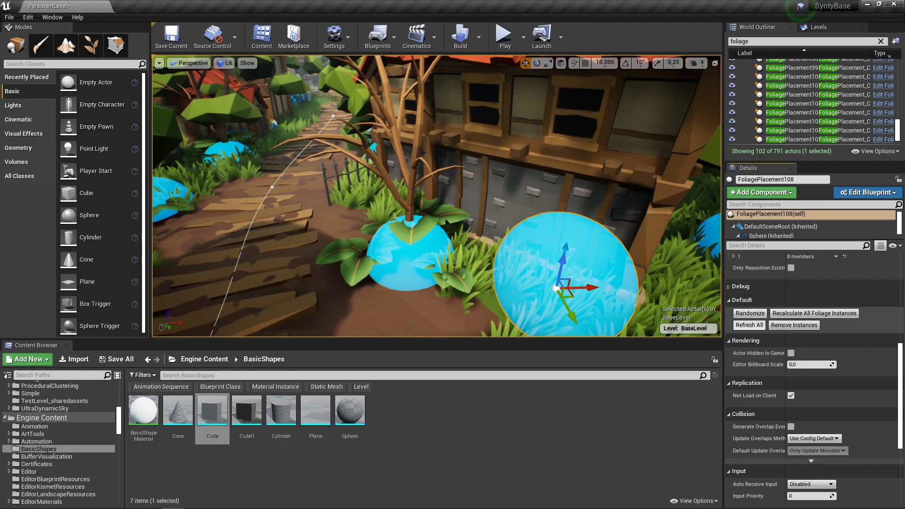
{"action": "right_click_drag", "start_coordinate": [471, 213], "coordinate": [497, 210]}
{"action": "key", "text": "Return"}
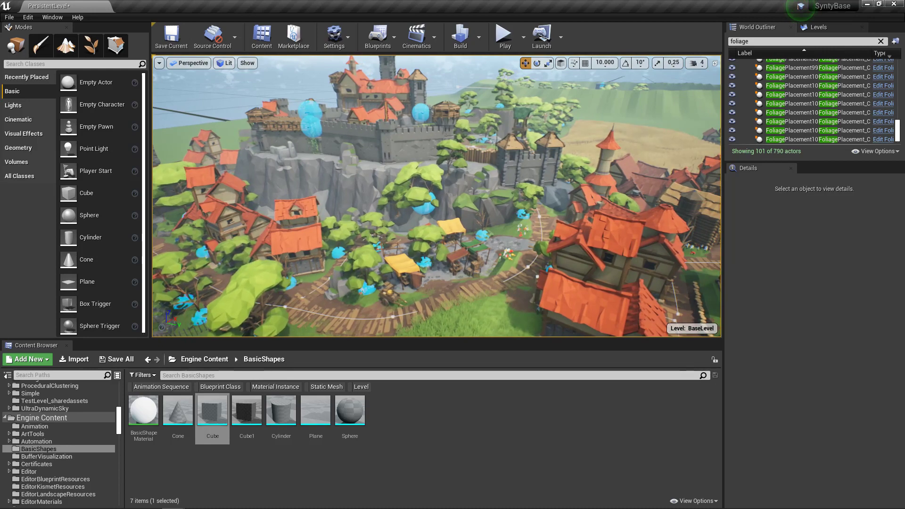
Step: Examine the rock clusters, trees and grass around the plank path outside the village, with and without the editor helpers
{"action": "key", "text": "F11"}
{"action": "right_click_drag", "start_coordinate": [452, 255], "coordinate": [500, 245]}
{"action": "key", "text": "w"}
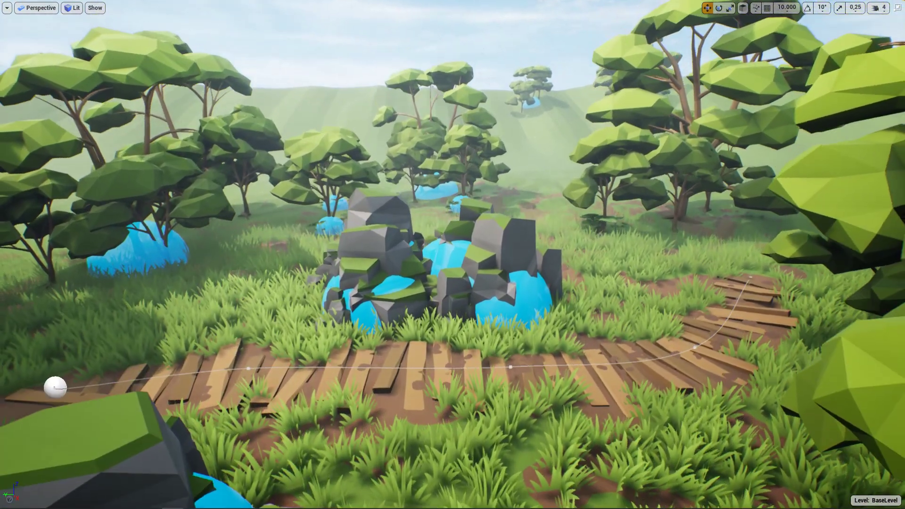
{"action": "key", "text": "F11"}
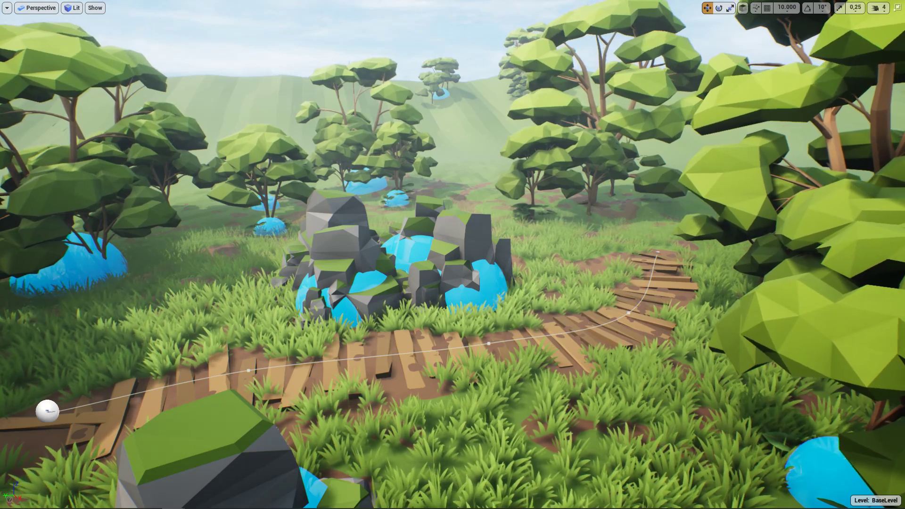
{"action": "right_click_drag", "start_coordinate": [453, 255], "coordinate": [490, 262]}
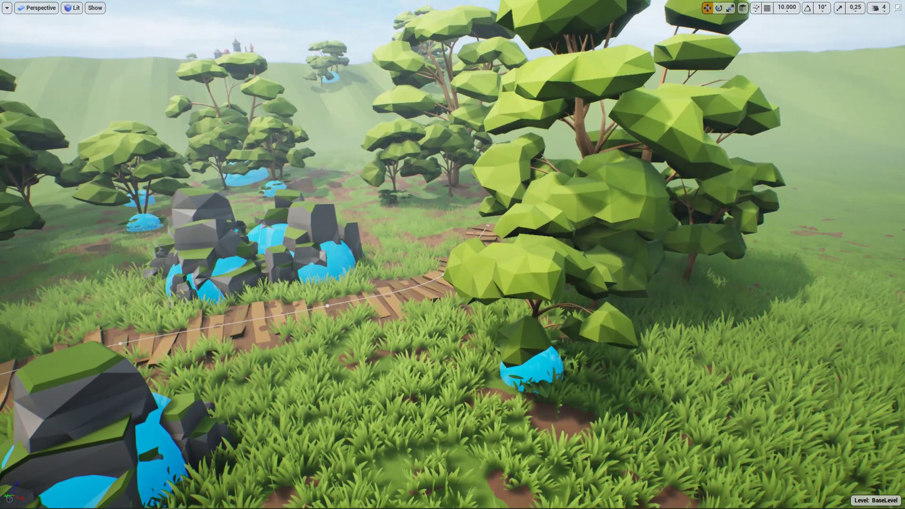
{"action": "right_click_drag", "start_coordinate": [453, 255], "coordinate": [425, 255]}
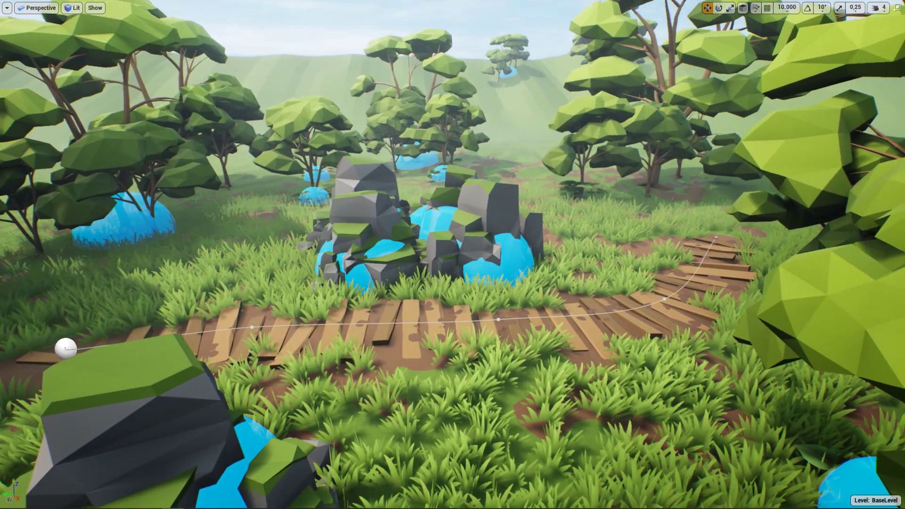
{"action": "mouse_move", "coordinate": [453, 255]}
{"action": "right_mouse_down"}
{"action": "mouse_move", "coordinate": [472, 265]}
{"action": "mouse_move", "coordinate": [455, 249]}
{"action": "right_mouse_up"}
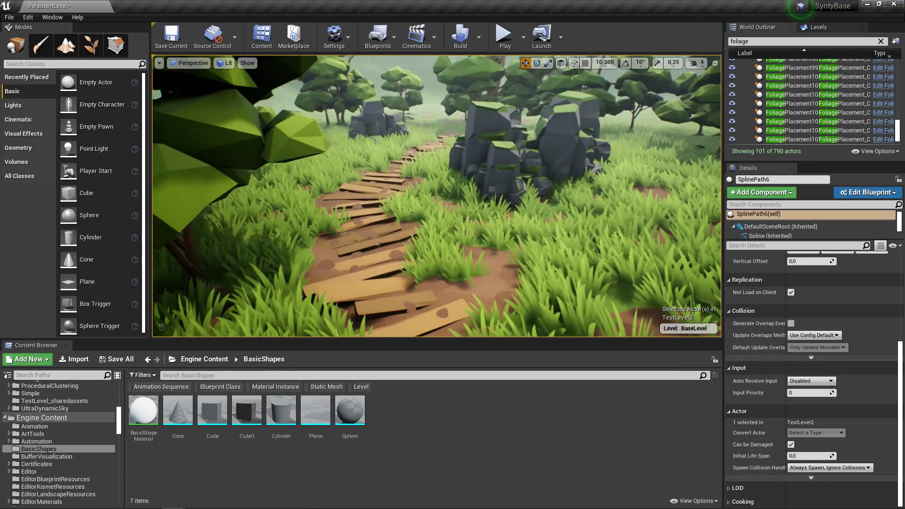
{"action": "key", "text": "w"}
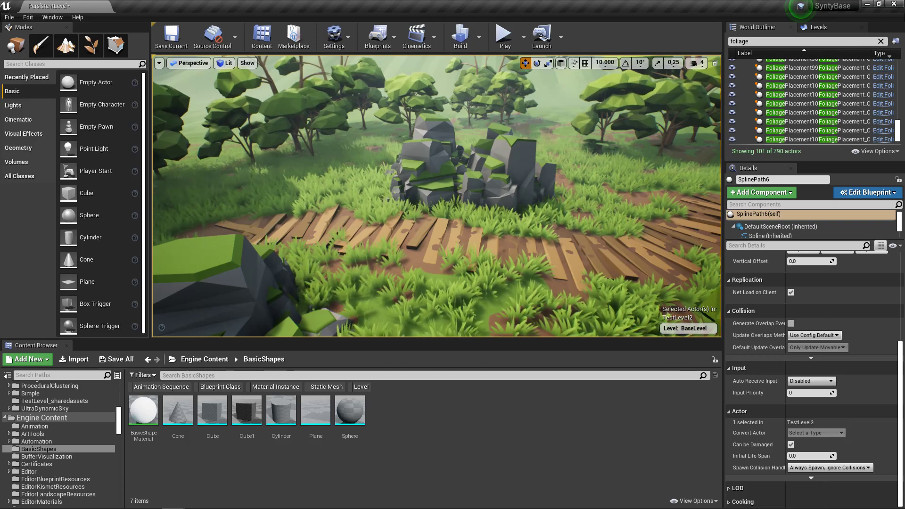
{"action": "key", "text": "w"}
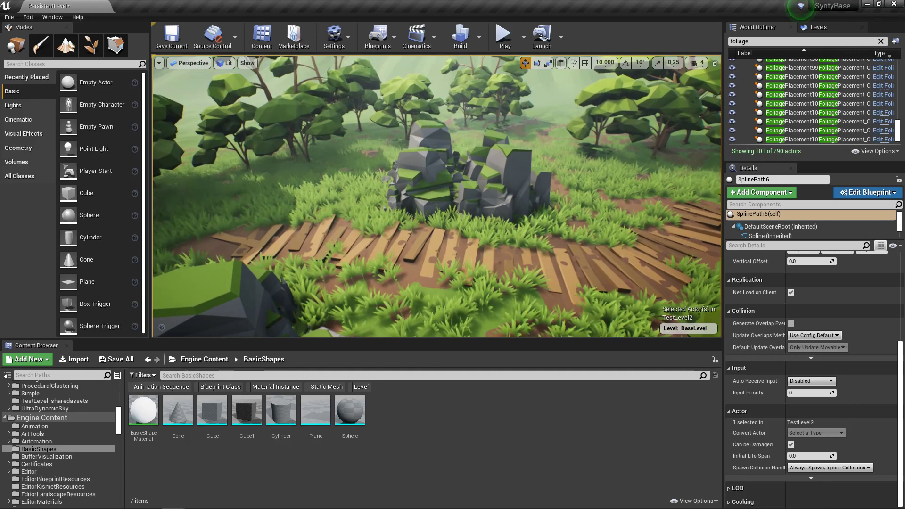
{"action": "right_click_drag", "start_coordinate": [437, 196], "coordinate": [486, 196]}
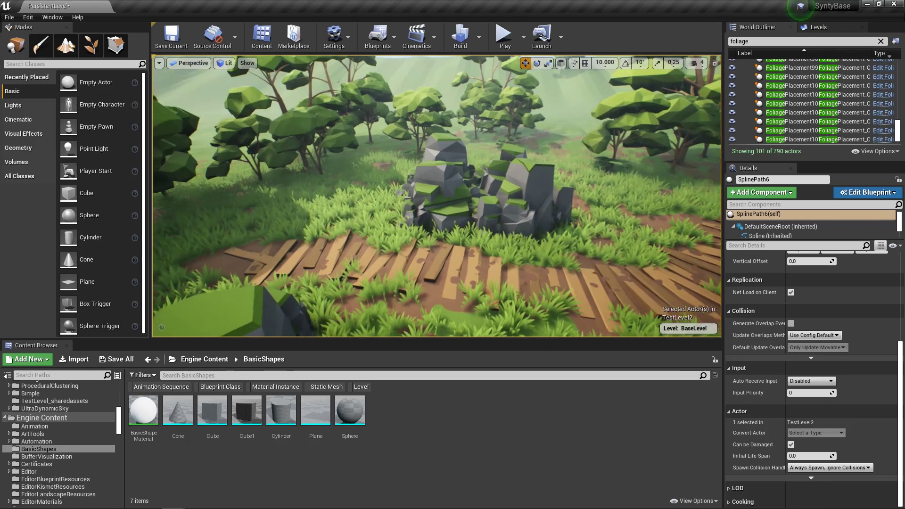